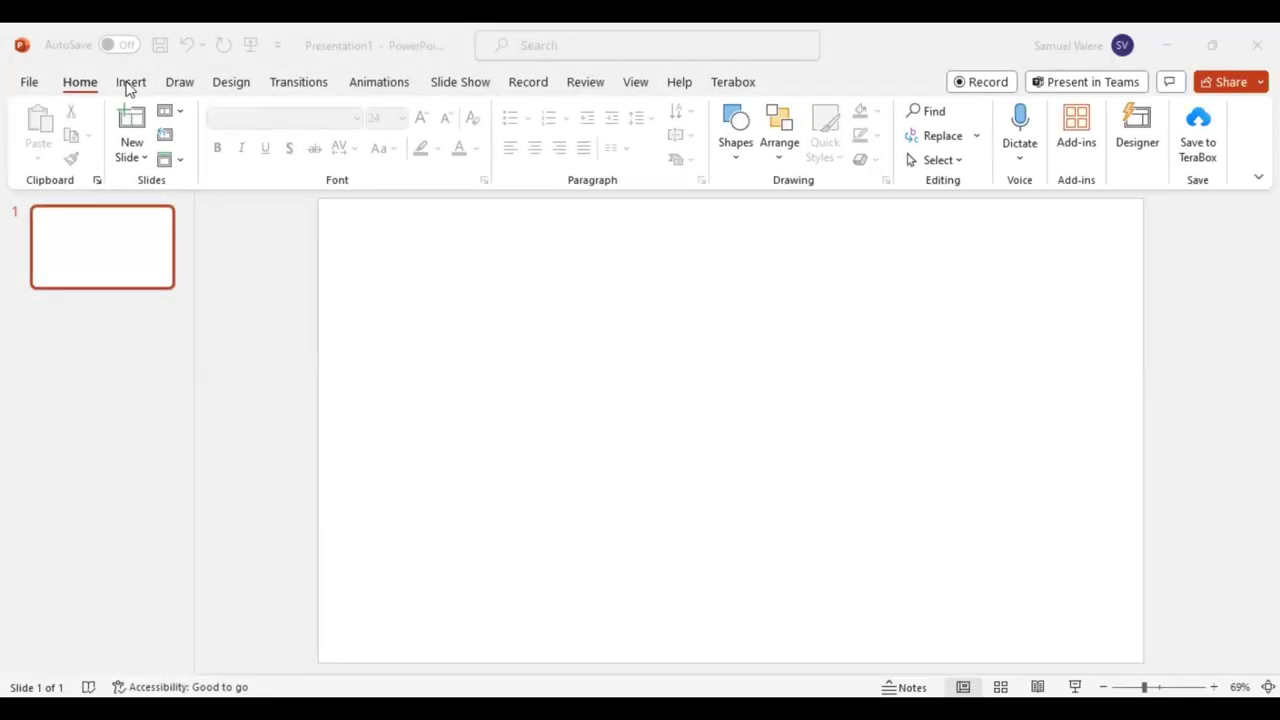
pyautogui.click(128, 84)
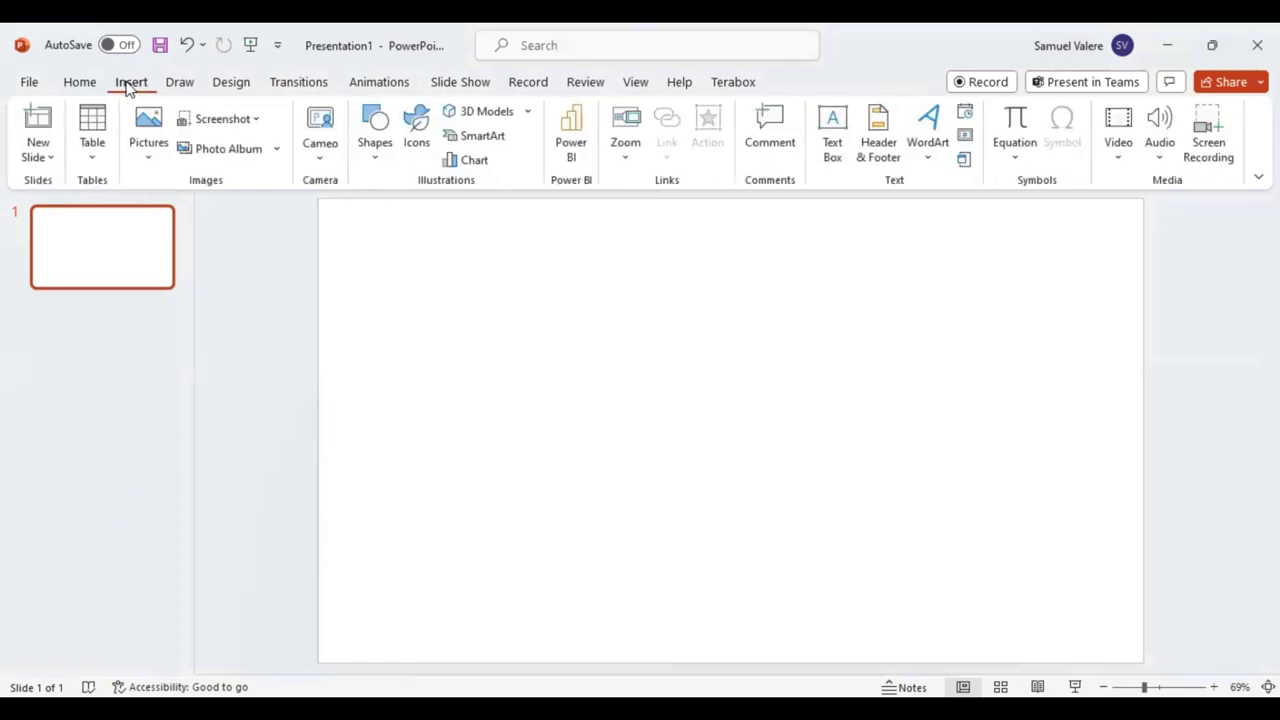
pyautogui.click(148, 150)
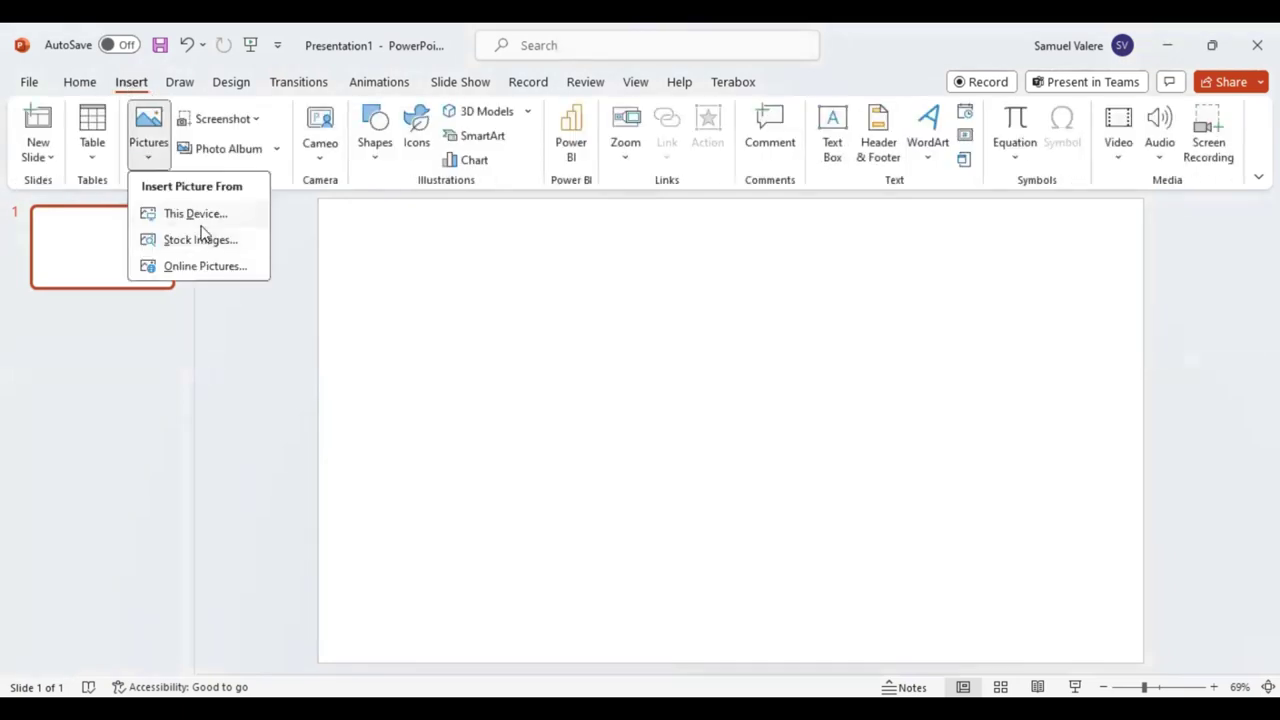
pyautogui.click(202, 224)
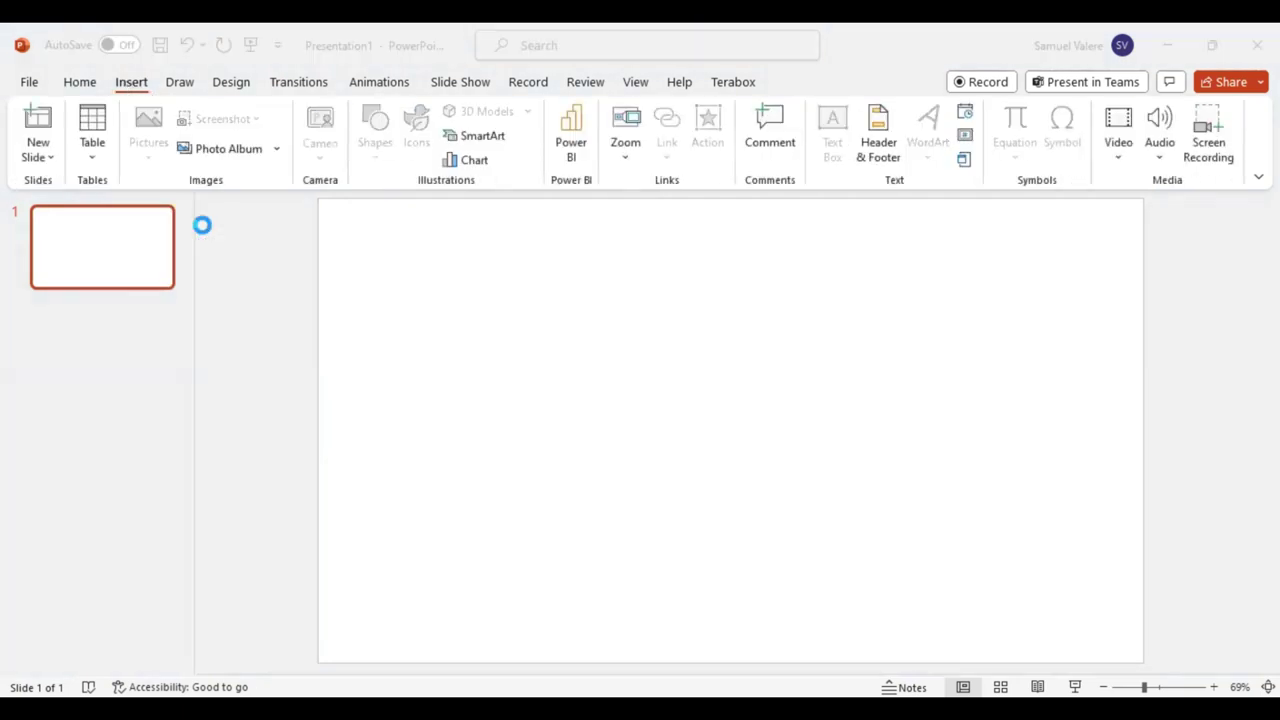
pyautogui.scroll(-2, 66, 306)
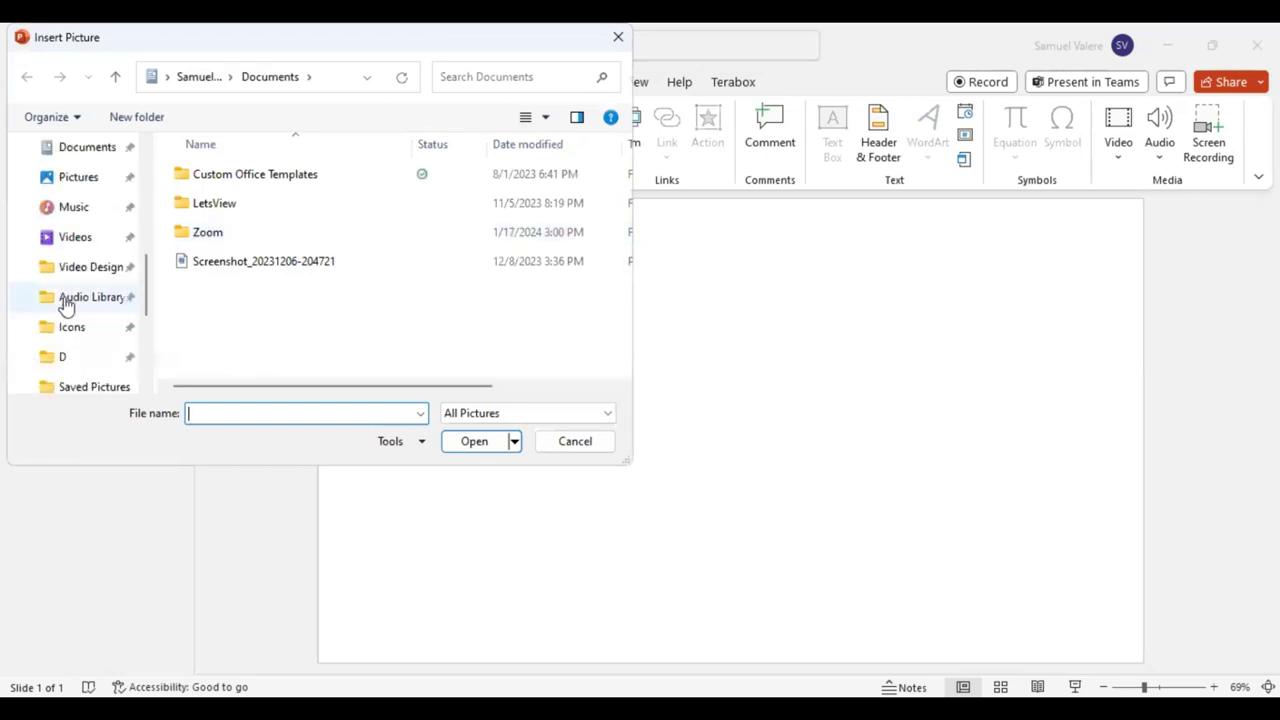
pyautogui.click(79, 358)
pyautogui.scroll(-10, 400, 240)
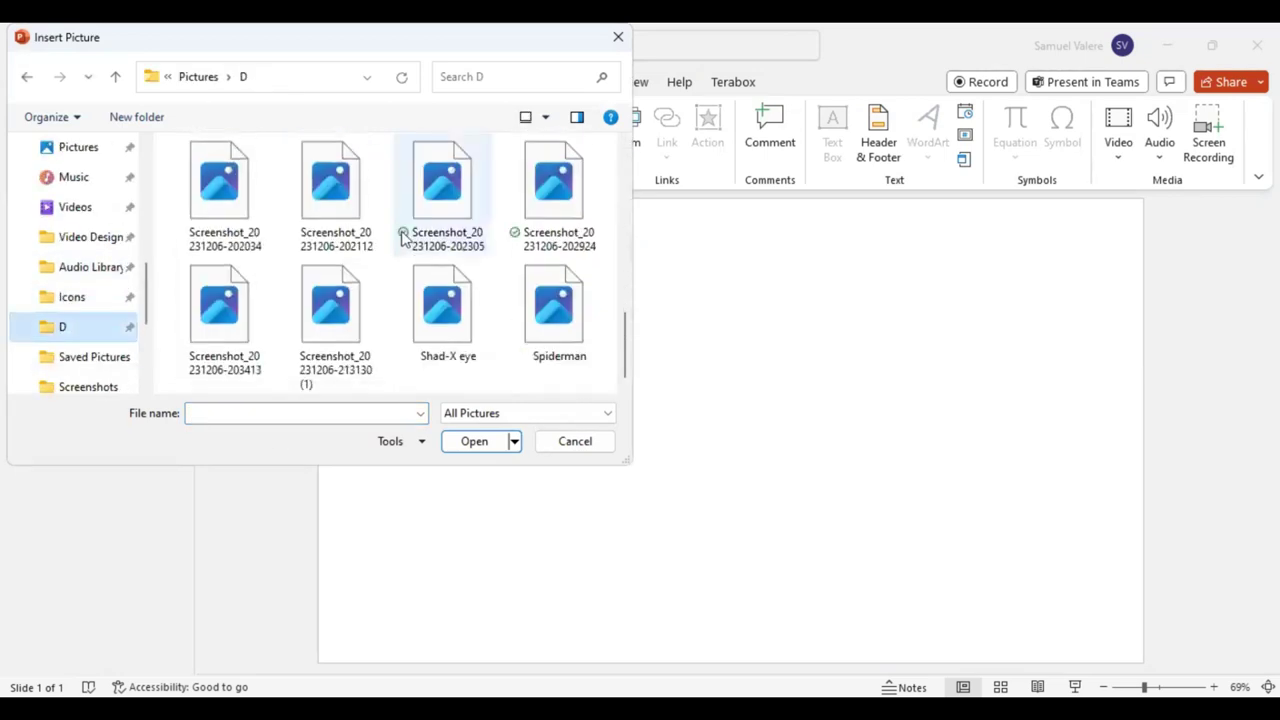
pyautogui.scroll(2, 450, 245)
pyautogui.scroll(5, 450, 250)
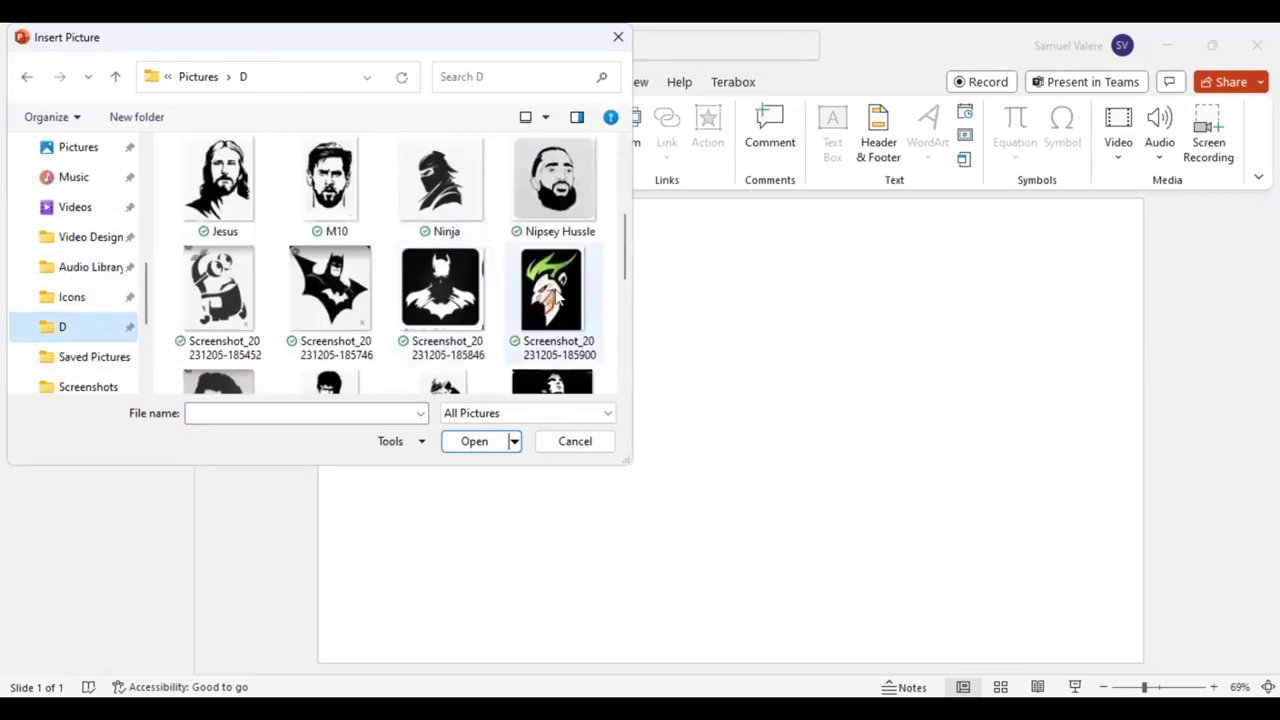
pyautogui.click(559, 296)
pyautogui.doubleClick(555, 292)
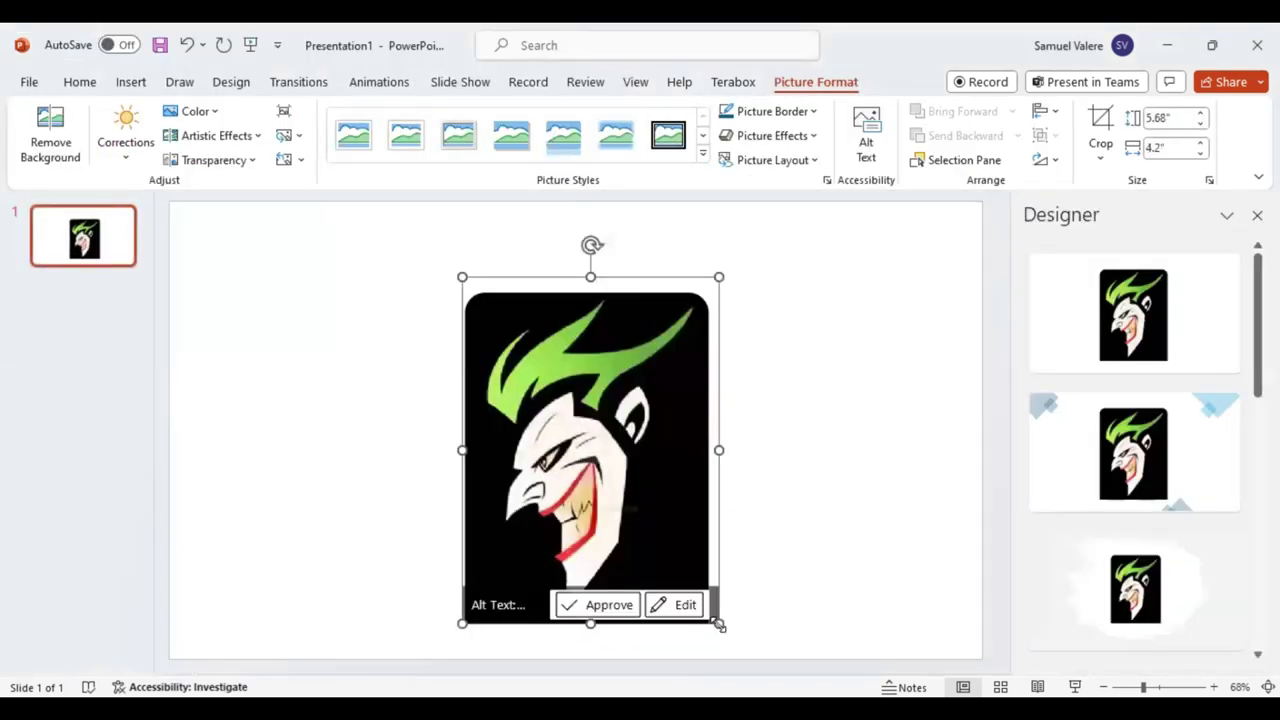
# Enlarge the Joker picture to about 7.69" by 5.69" and shift it up and slightly left
pyautogui.moveTo(716, 618); pyautogui.dragTo(786, 650)
pyautogui.moveTo(679, 537); pyautogui.dragTo(668, 458)
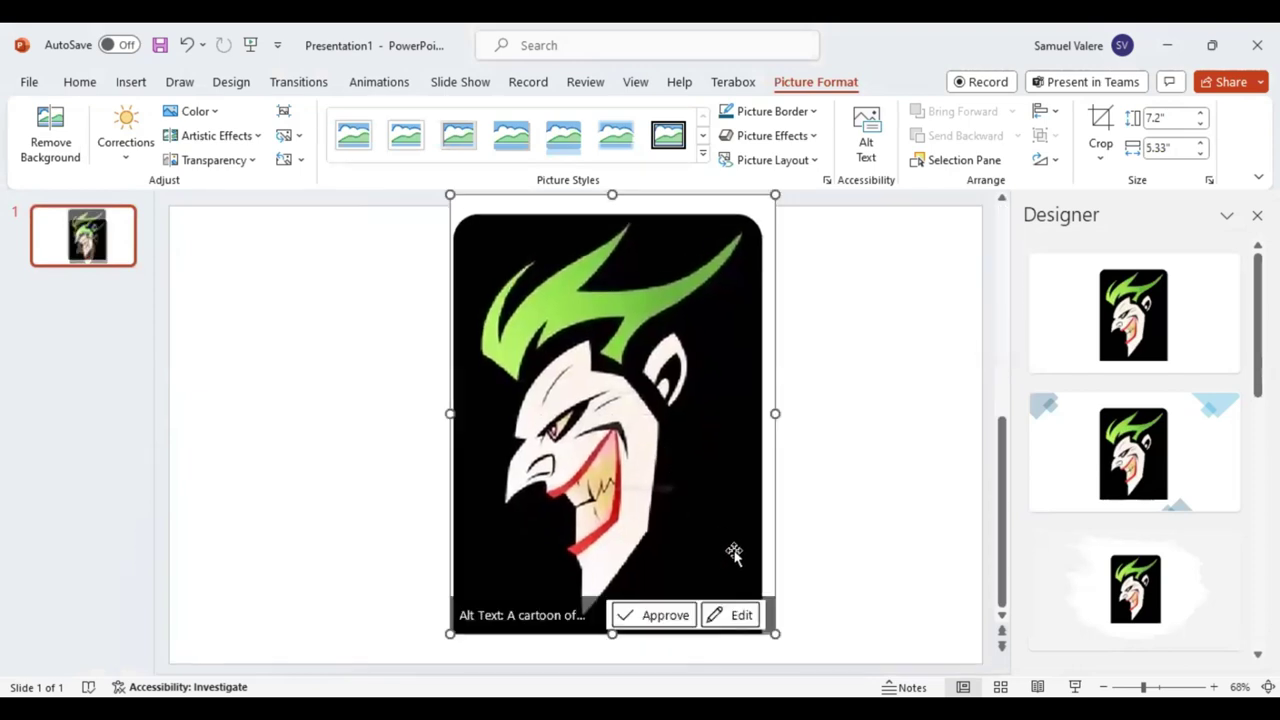
pyautogui.moveTo(776, 637); pyautogui.dragTo(797, 662)
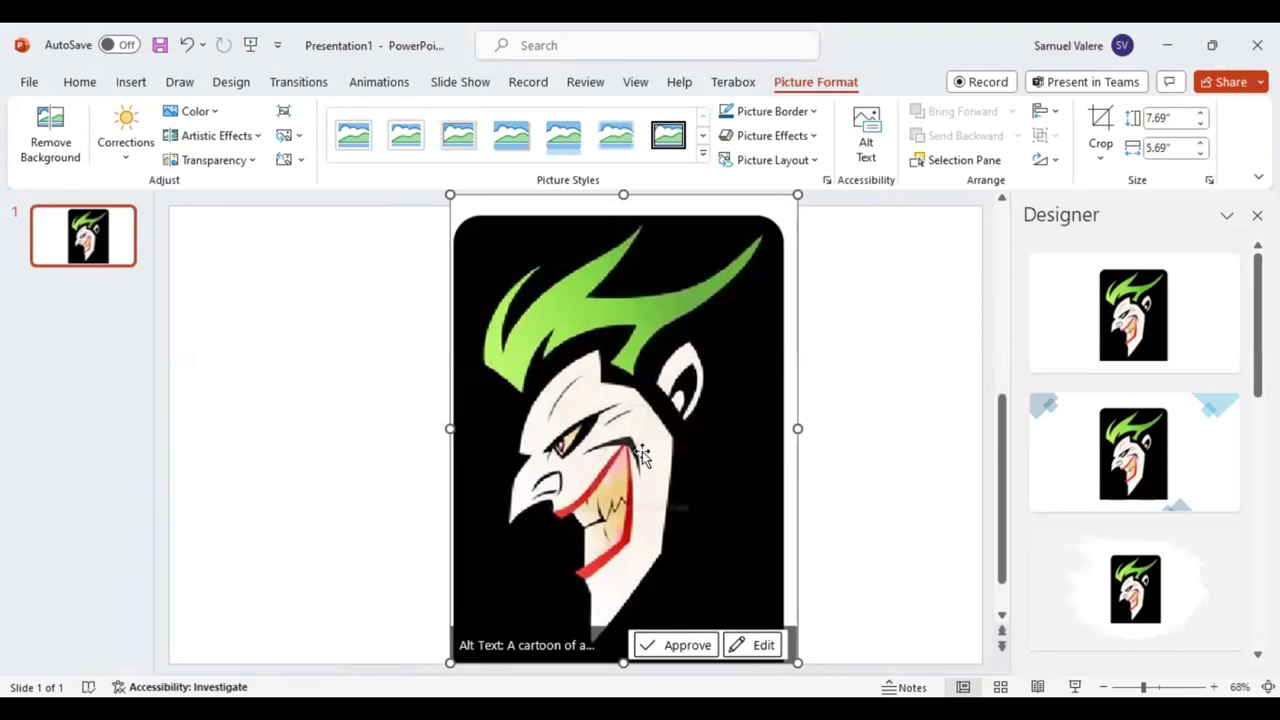
pyautogui.click(946, 469)
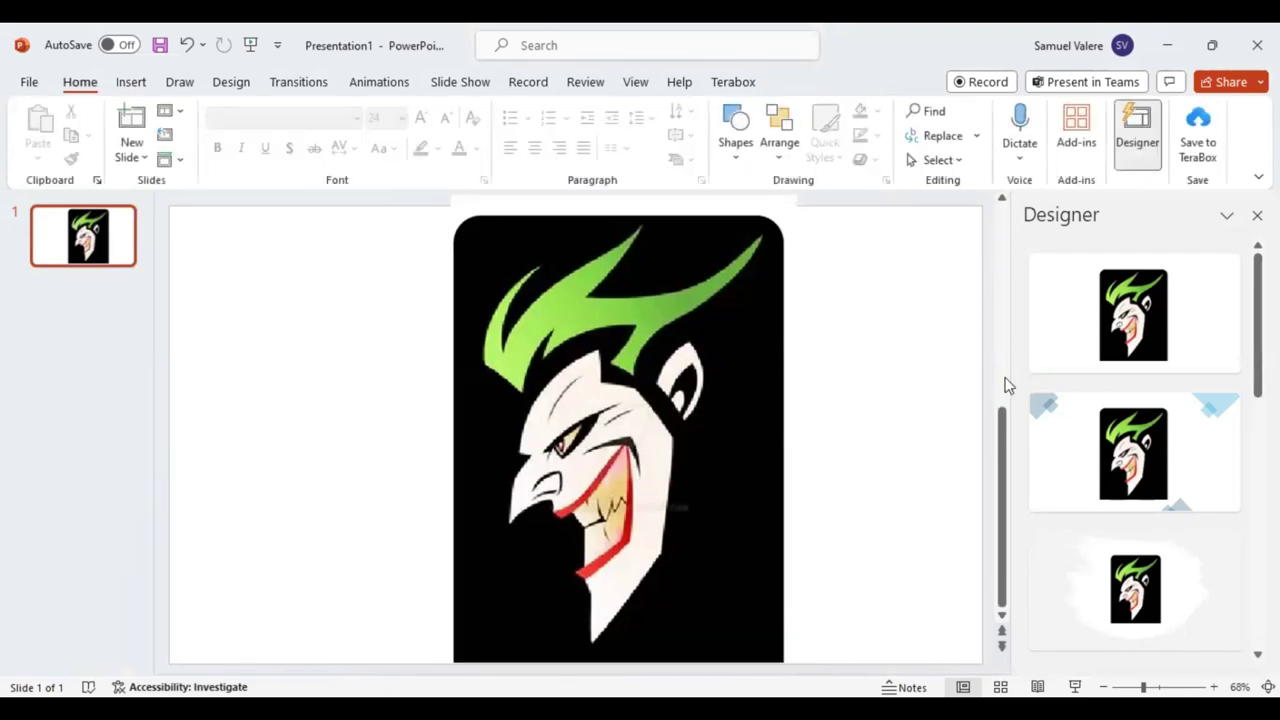
# Close the Designer suggestions pane beside the slide
pyautogui.click(1257, 215)
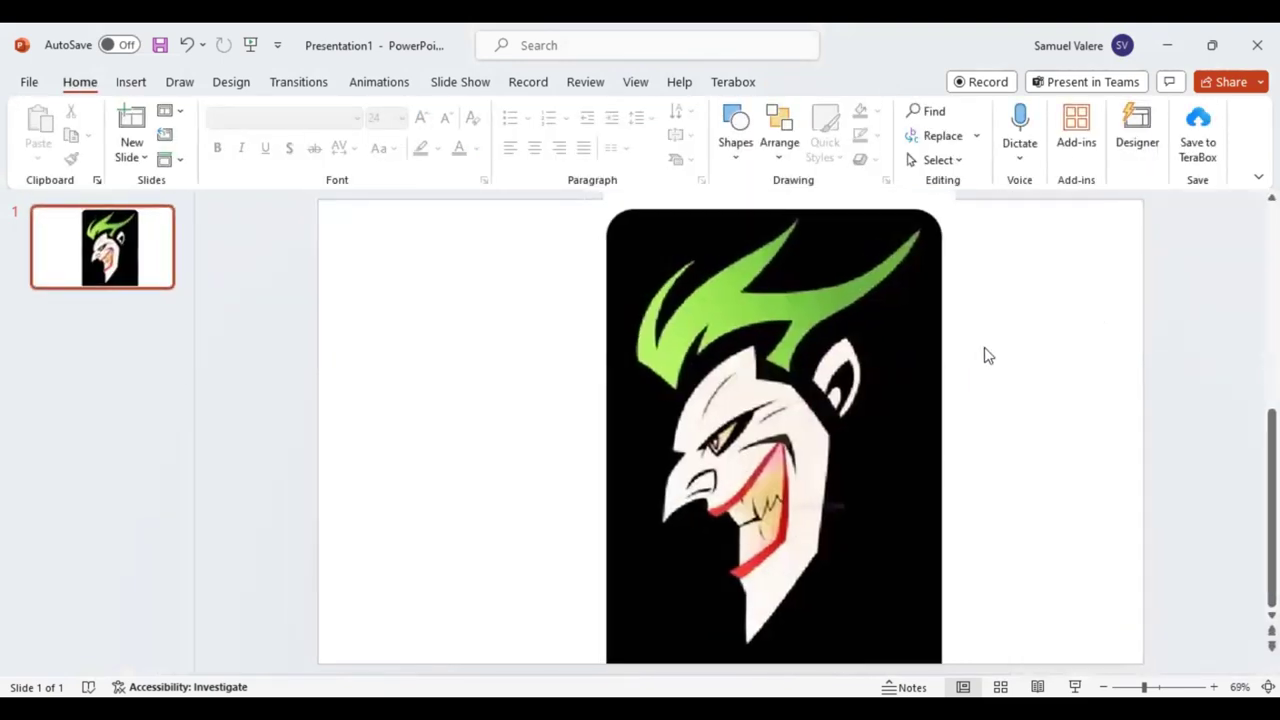
pyautogui.click(870, 355)
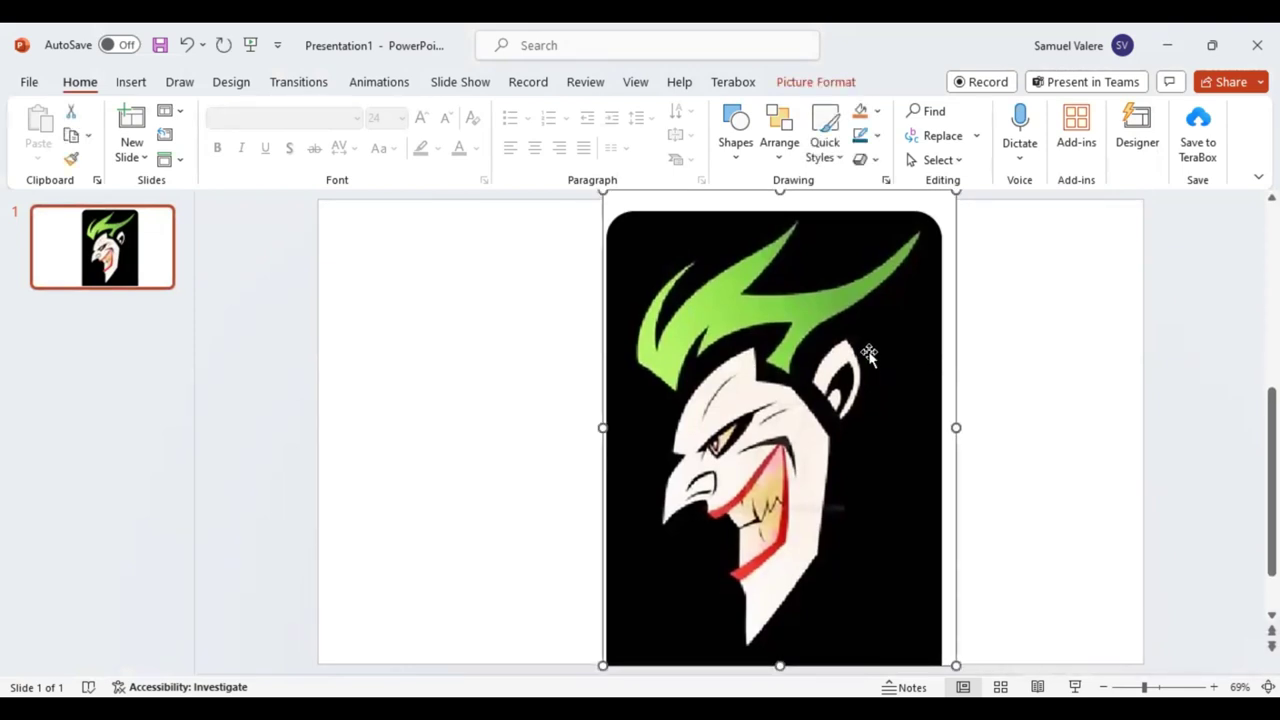
pyautogui.click(1005, 335)
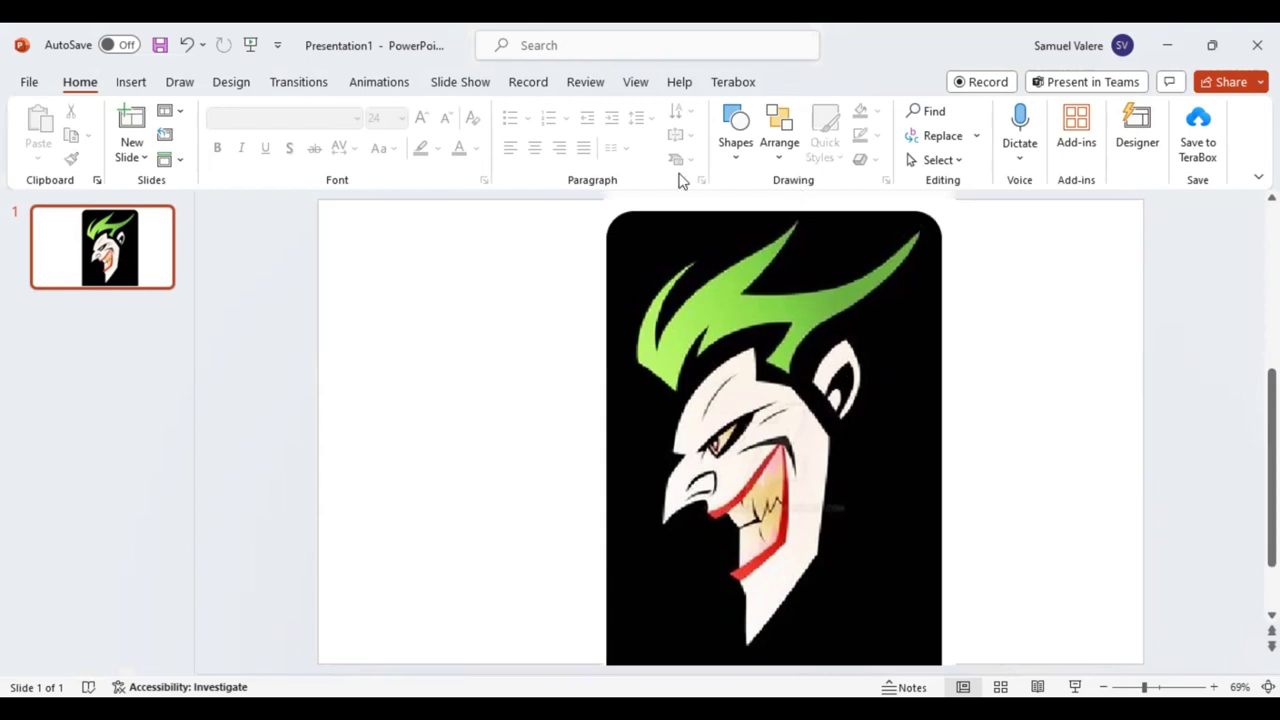
pyautogui.click(128, 87)
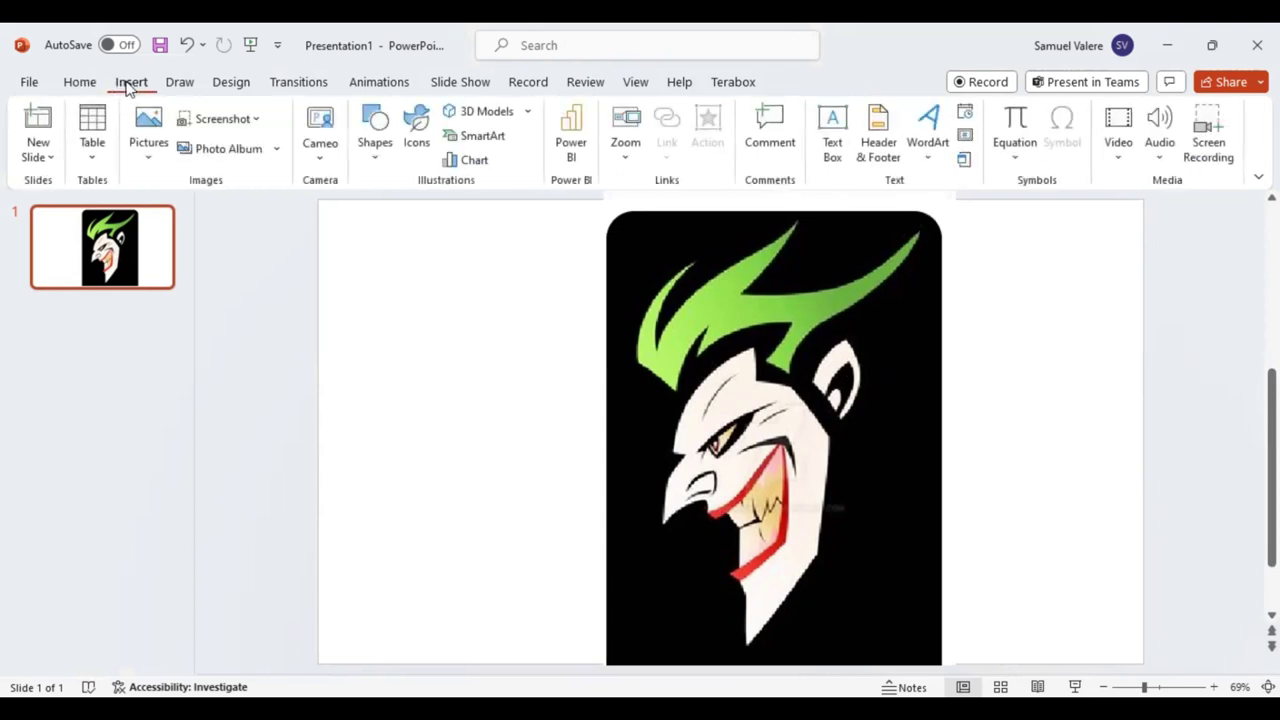
# Pick the Freeform: Shape tool from the Recently Used Shapes in the Shapes gallery
pyautogui.click(375, 155)
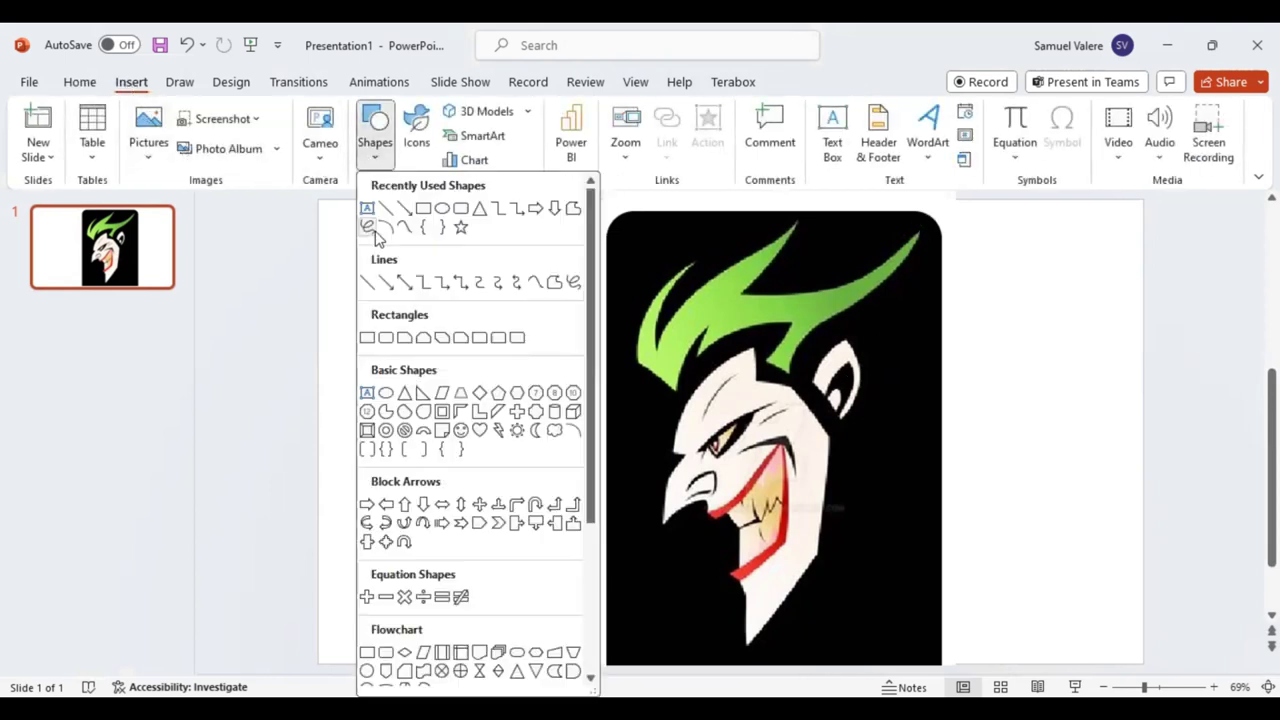
pyautogui.click(404, 228)
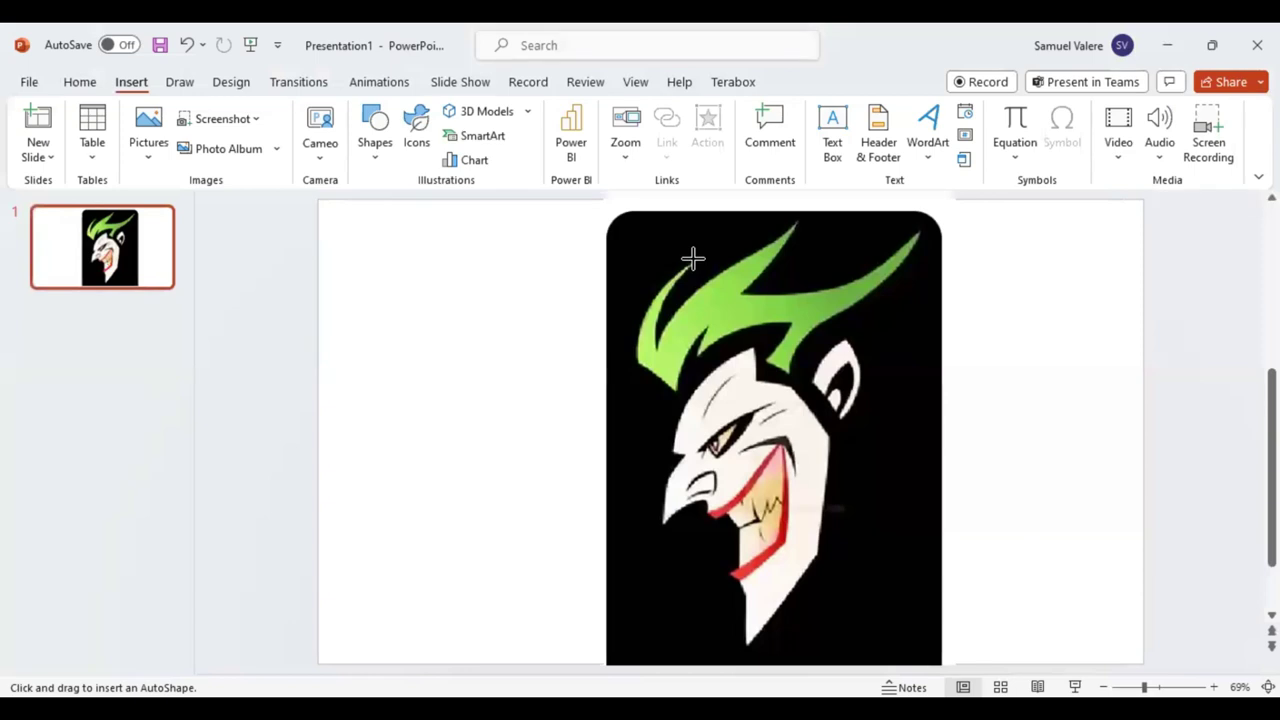
# Trace the Joker's spiky hair outline point by point, closing the freeform at its start point
pyautogui.moveTo(691, 265)
pyautogui.mouseDown()
pyautogui.moveTo(668, 286)
pyautogui.moveTo(657, 347)
pyautogui.mouseUp()
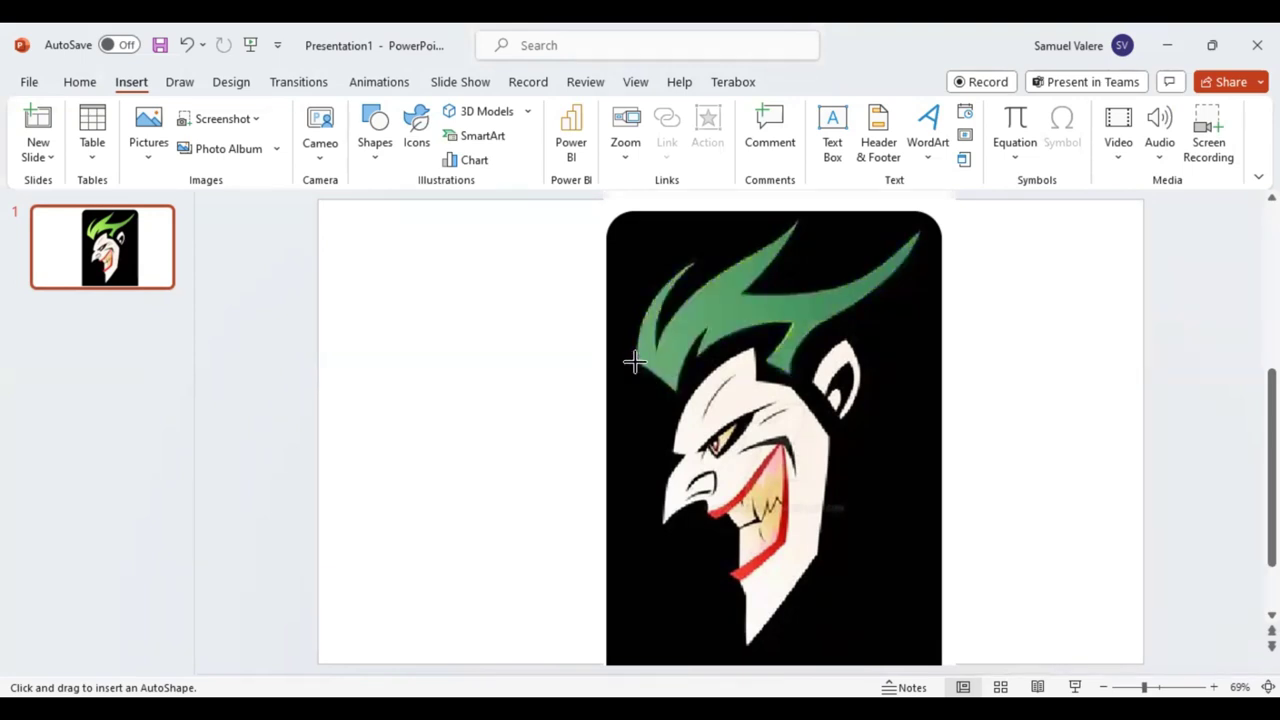
pyautogui.click(634, 362)
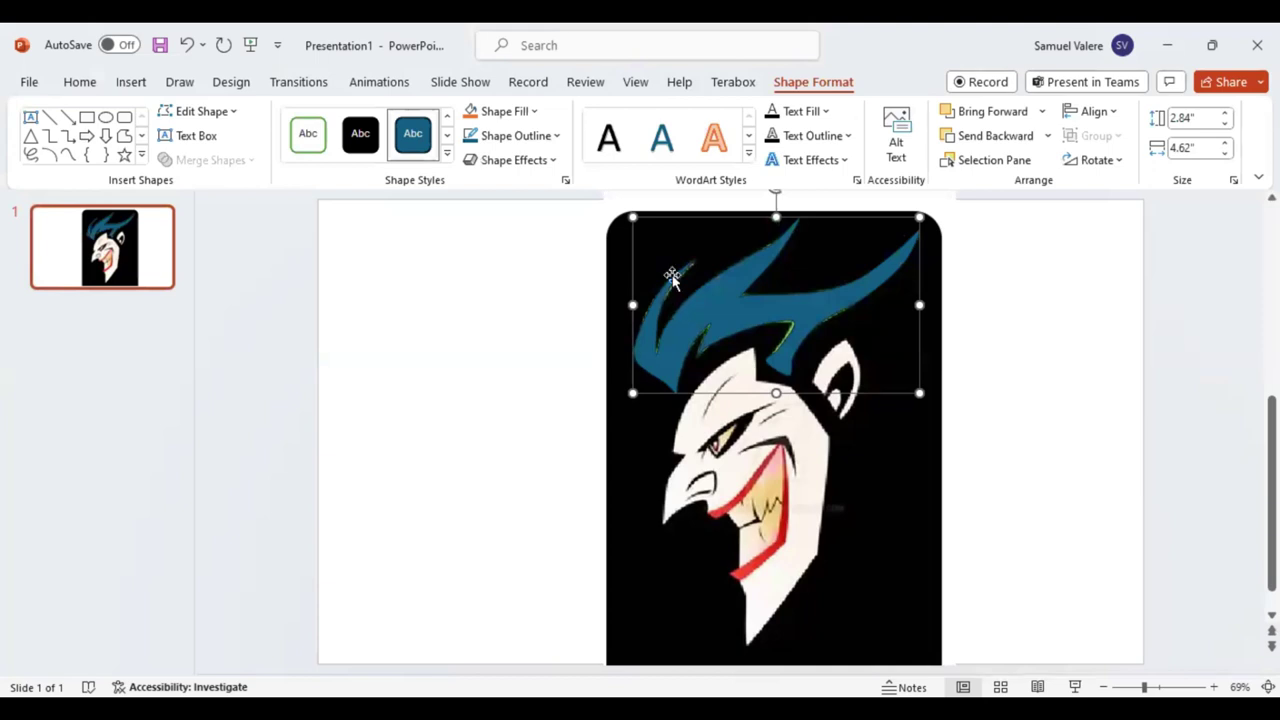
# Set the blue hair shape's Shape Outline to No Outline
pyautogui.click(557, 136)
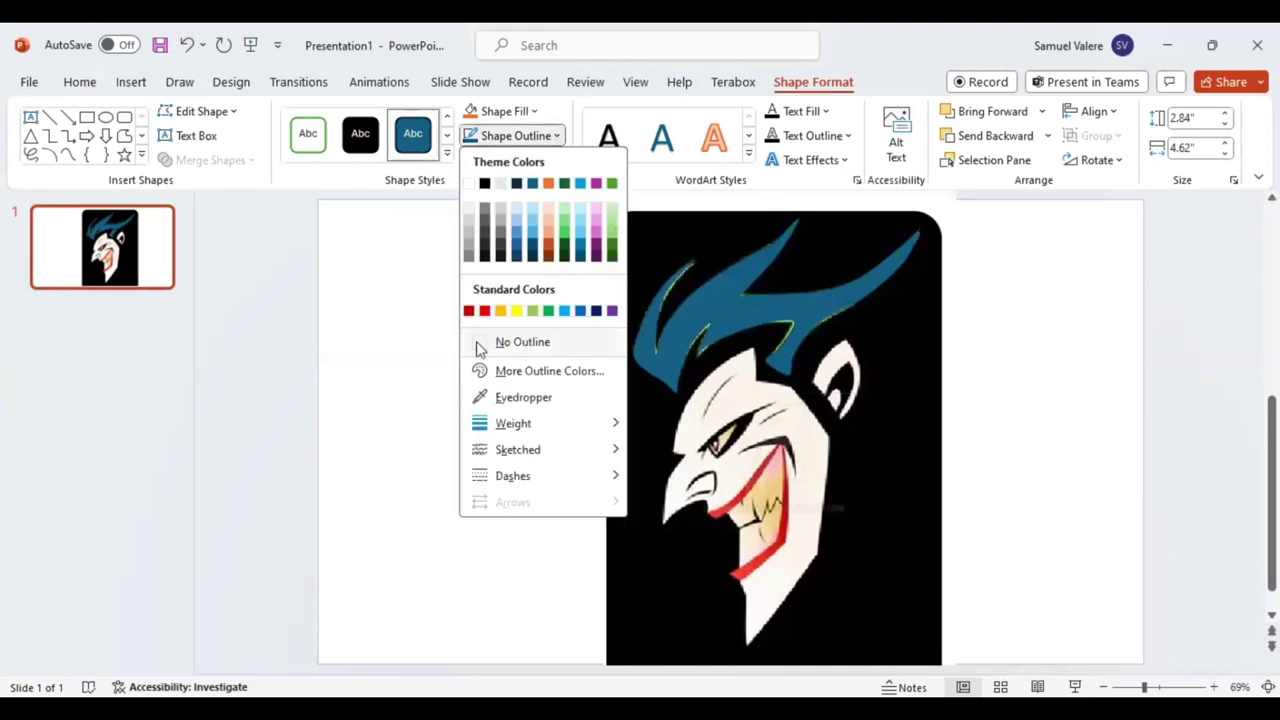
pyautogui.click(480, 343)
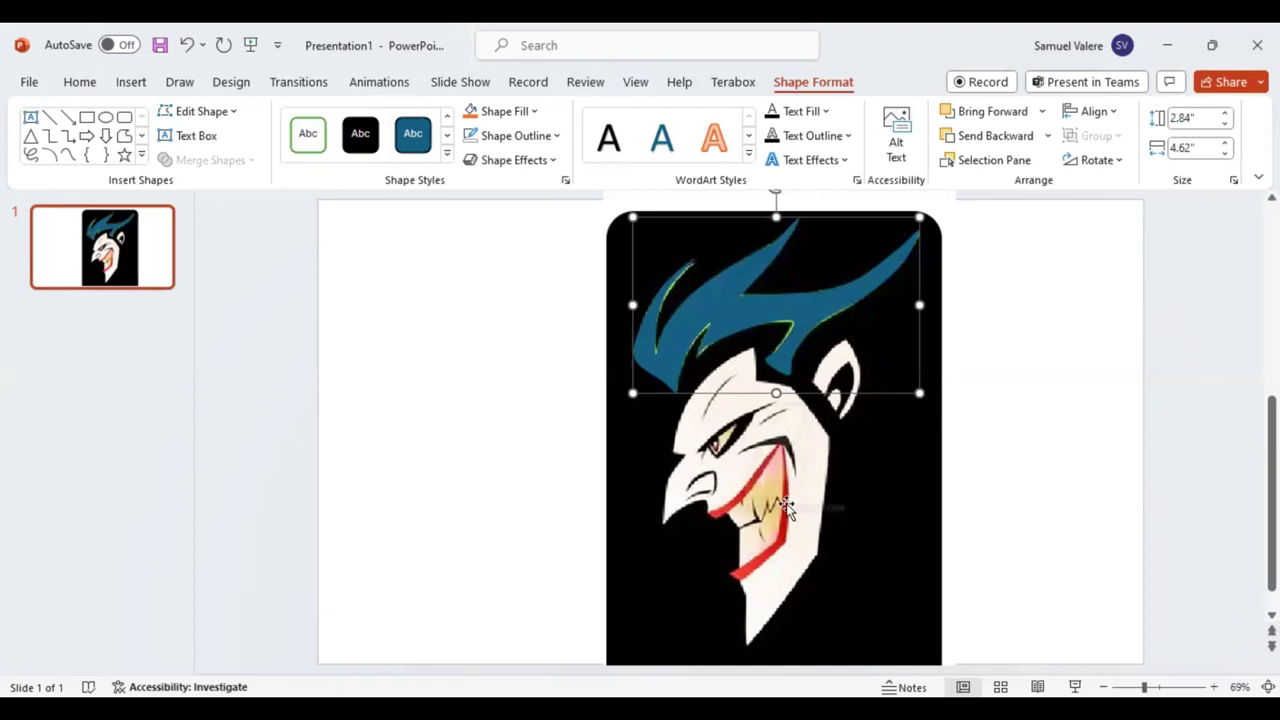
pyautogui.click(67, 155)
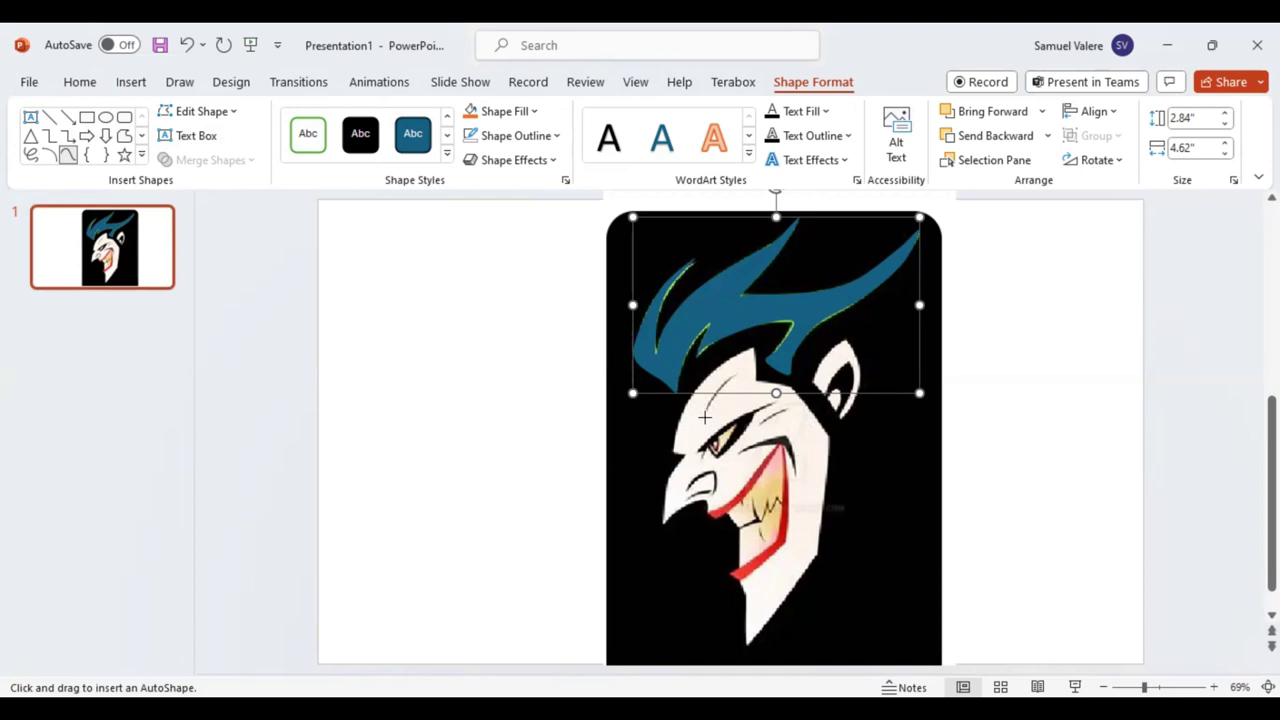
pyautogui.press('Escape')
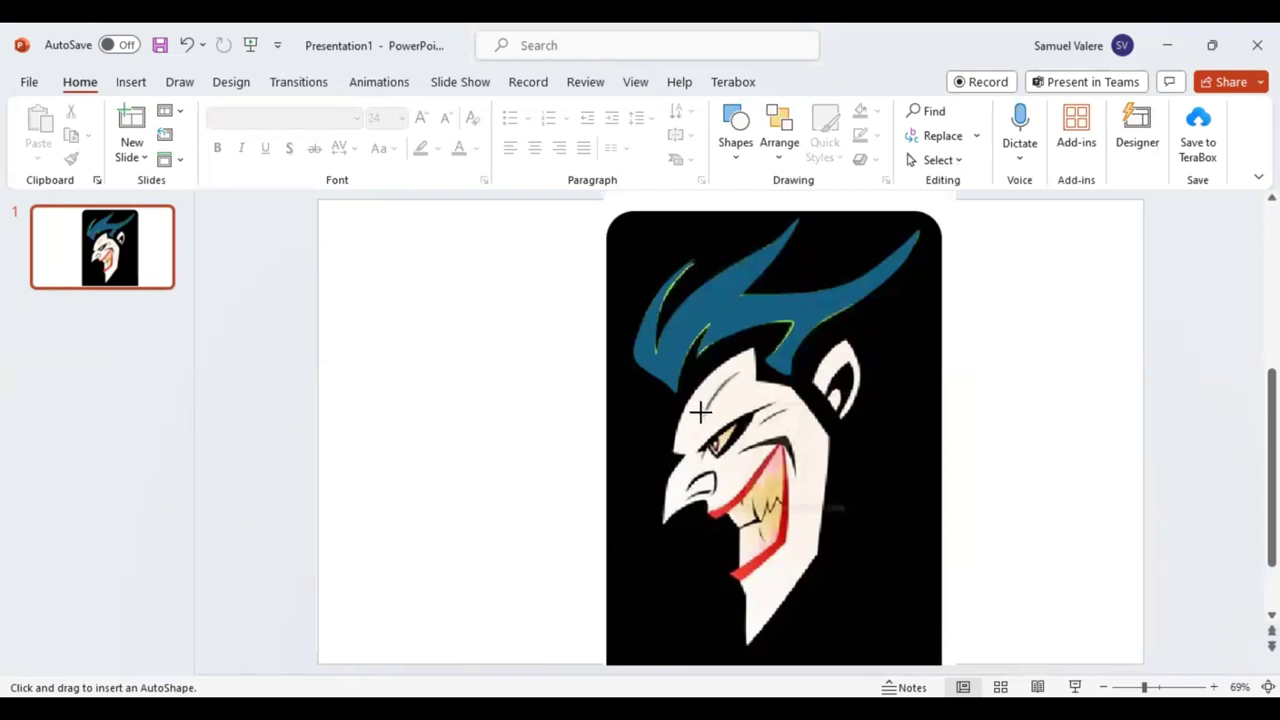
pyautogui.moveTo(702, 415); pyautogui.dragTo(740, 371)
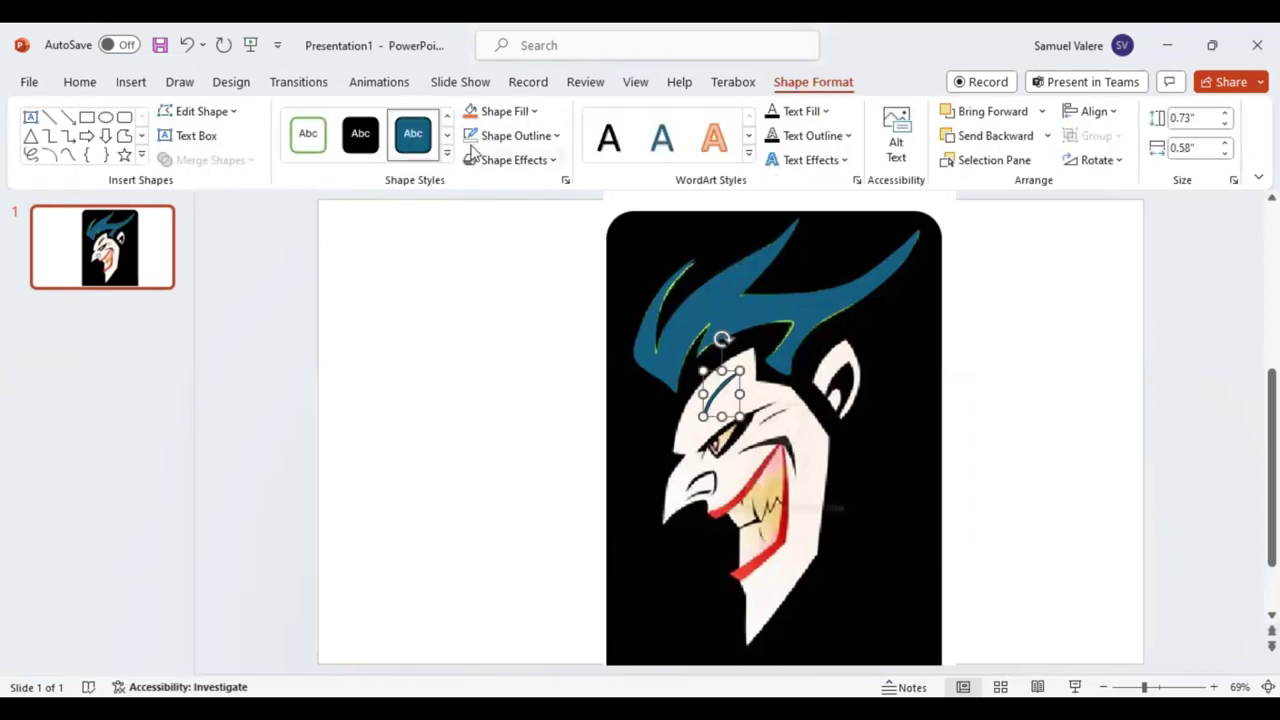
pyautogui.click(537, 114)
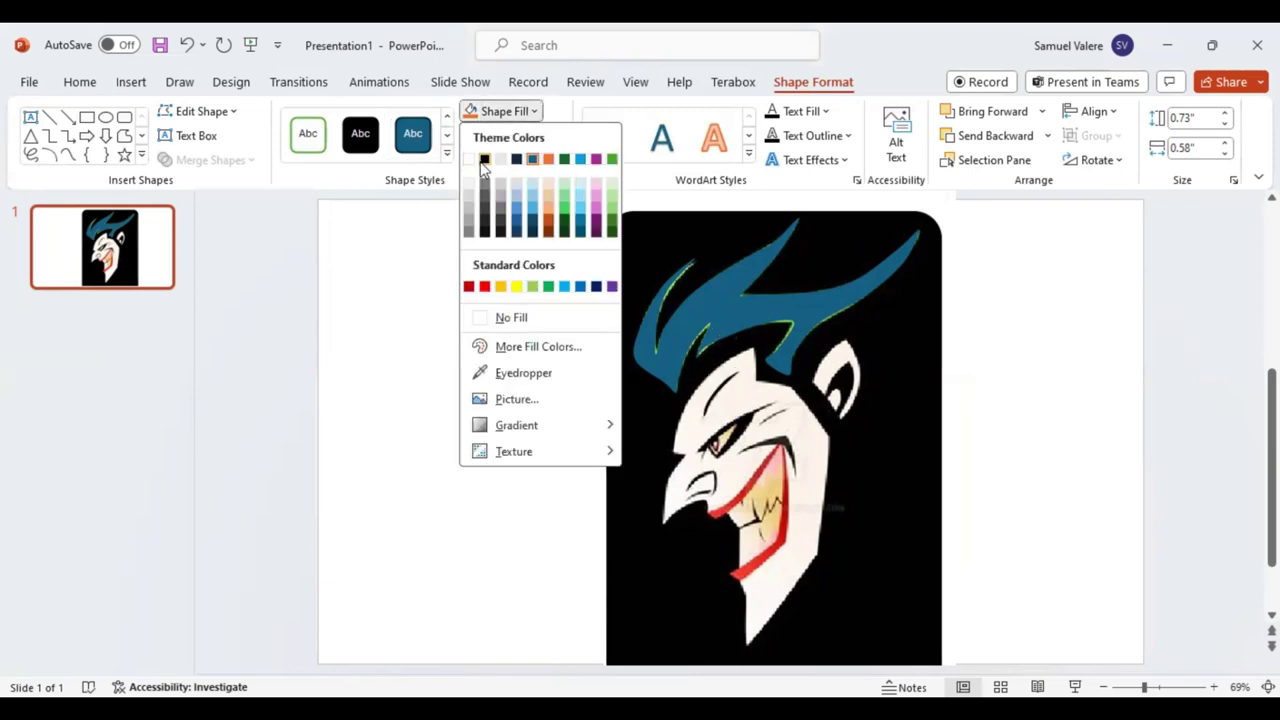
pyautogui.click(484, 160)
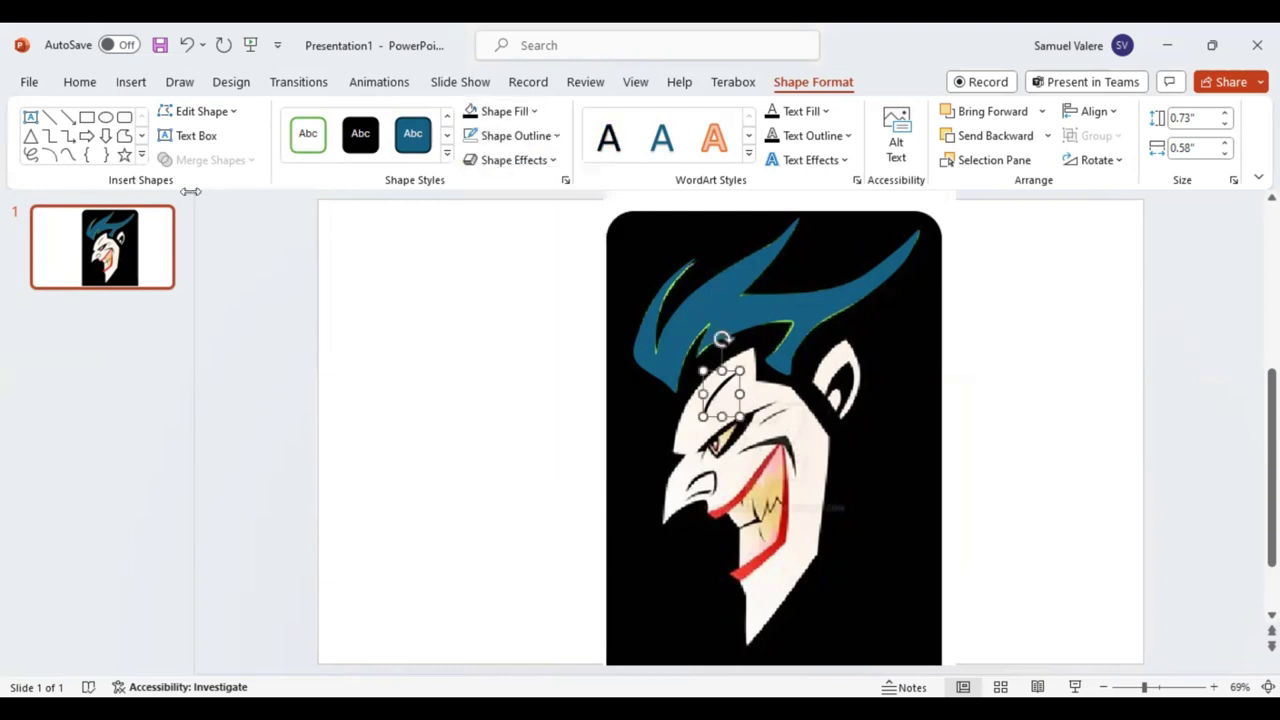
pyautogui.click(67, 154)
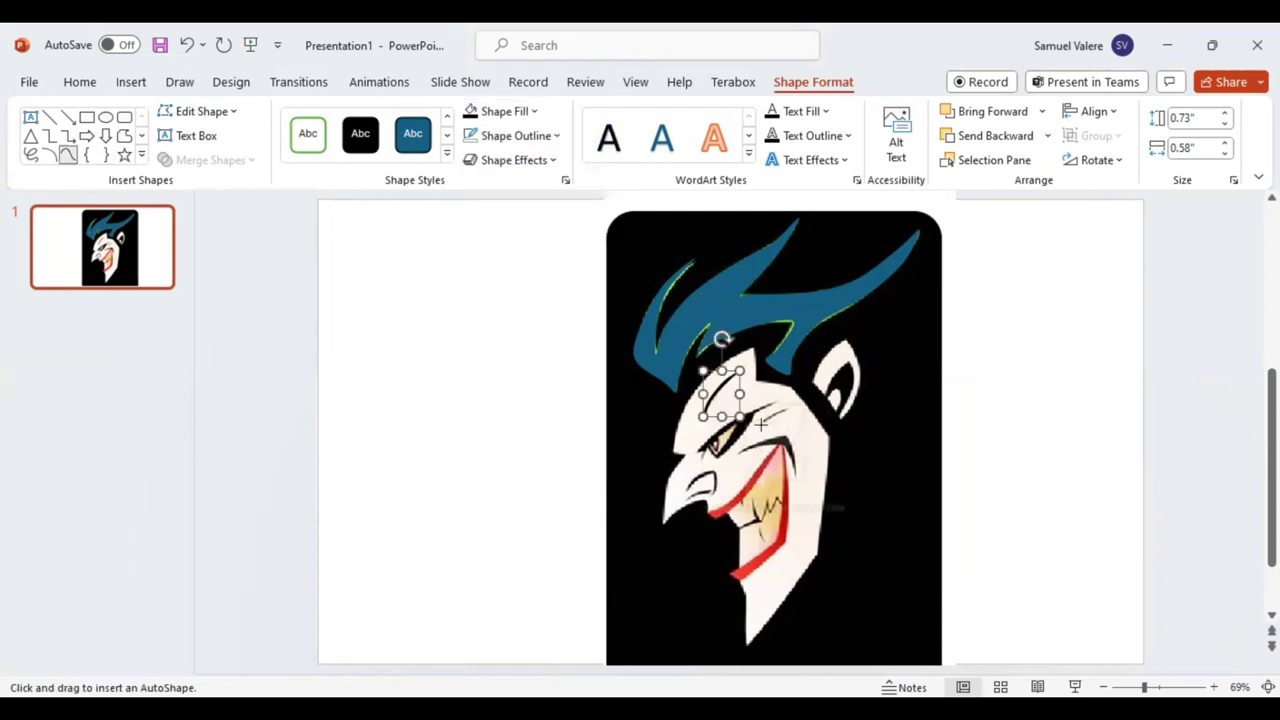
pyautogui.press('Delete')
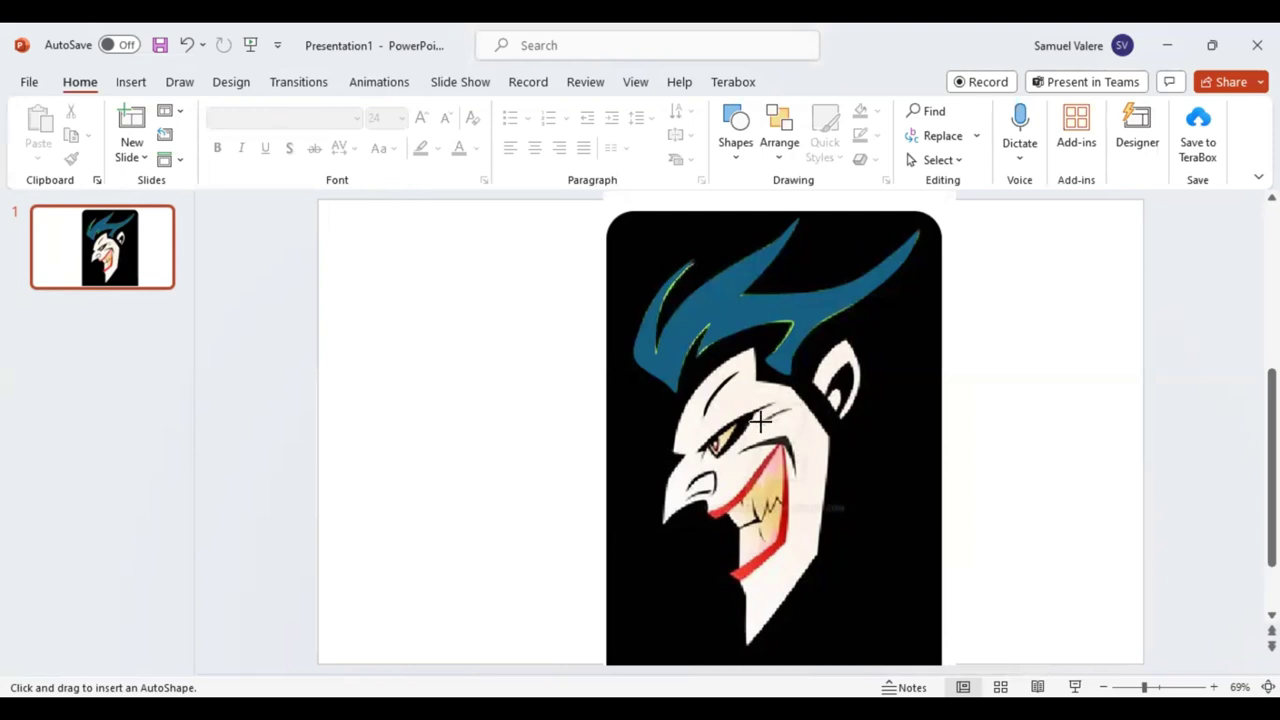
pyautogui.moveTo(760, 425); pyautogui.dragTo(795, 408)
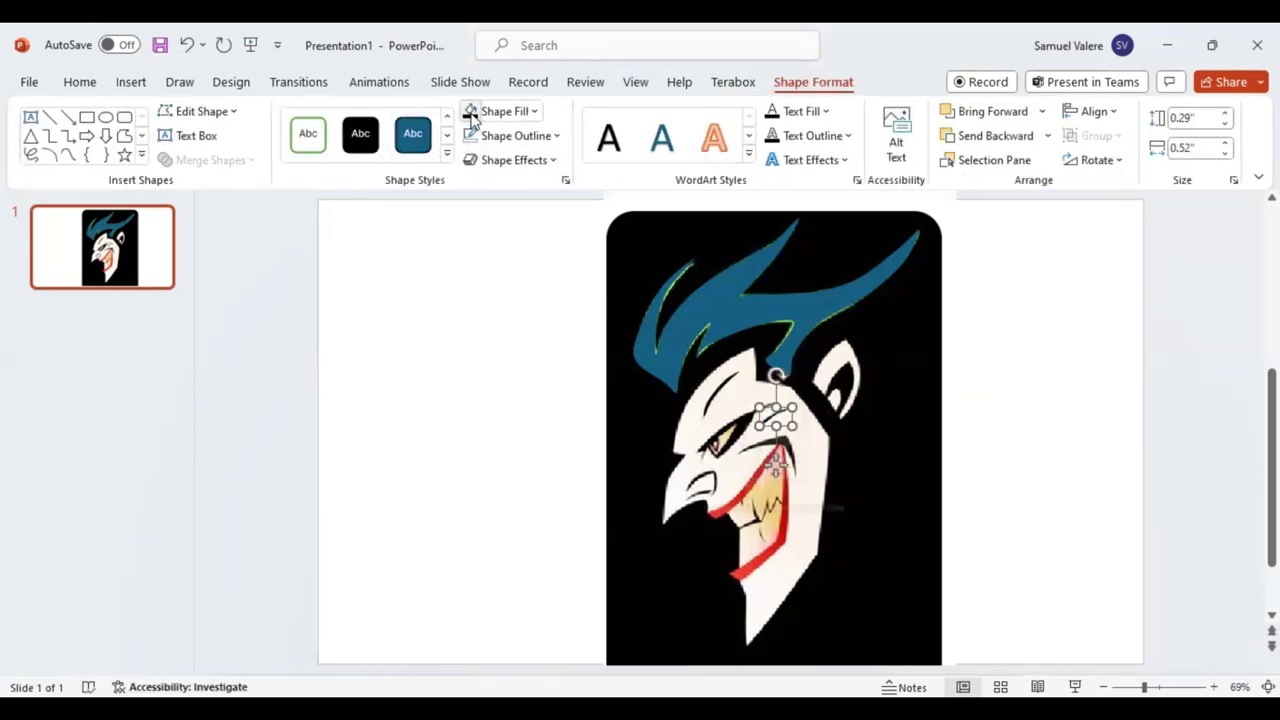
pyautogui.click(67, 155)
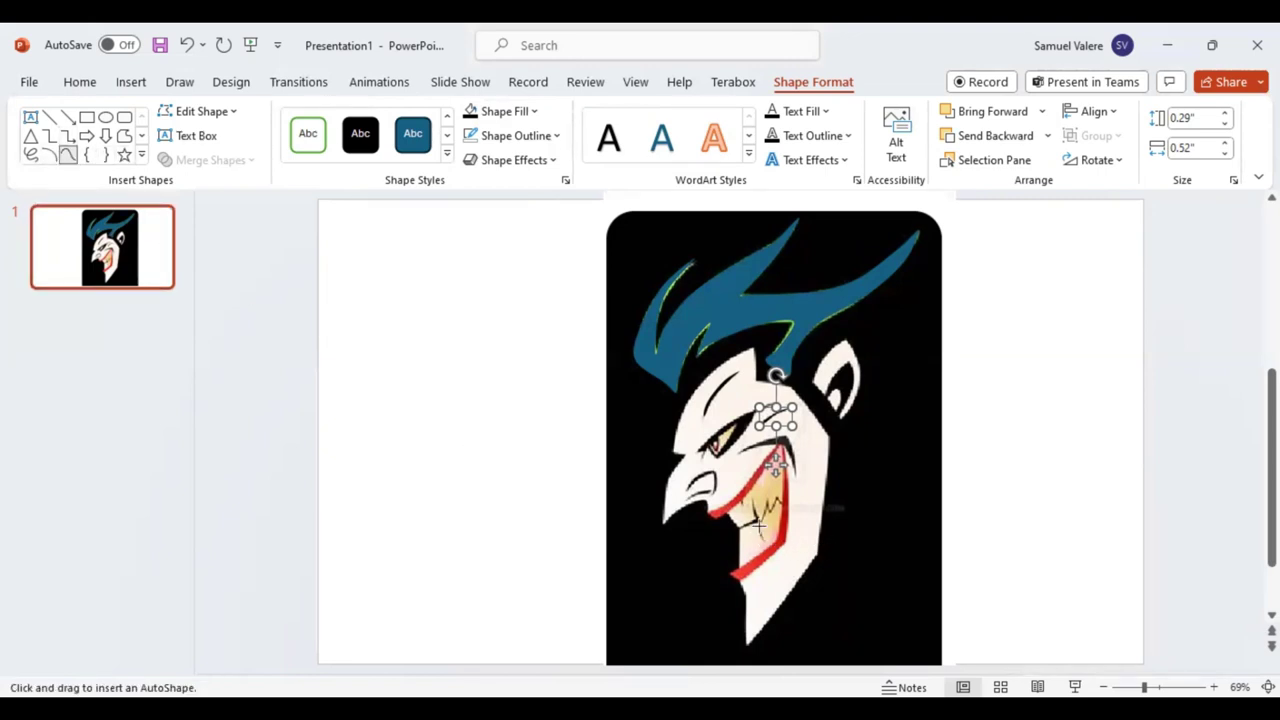
pyautogui.press('Delete')
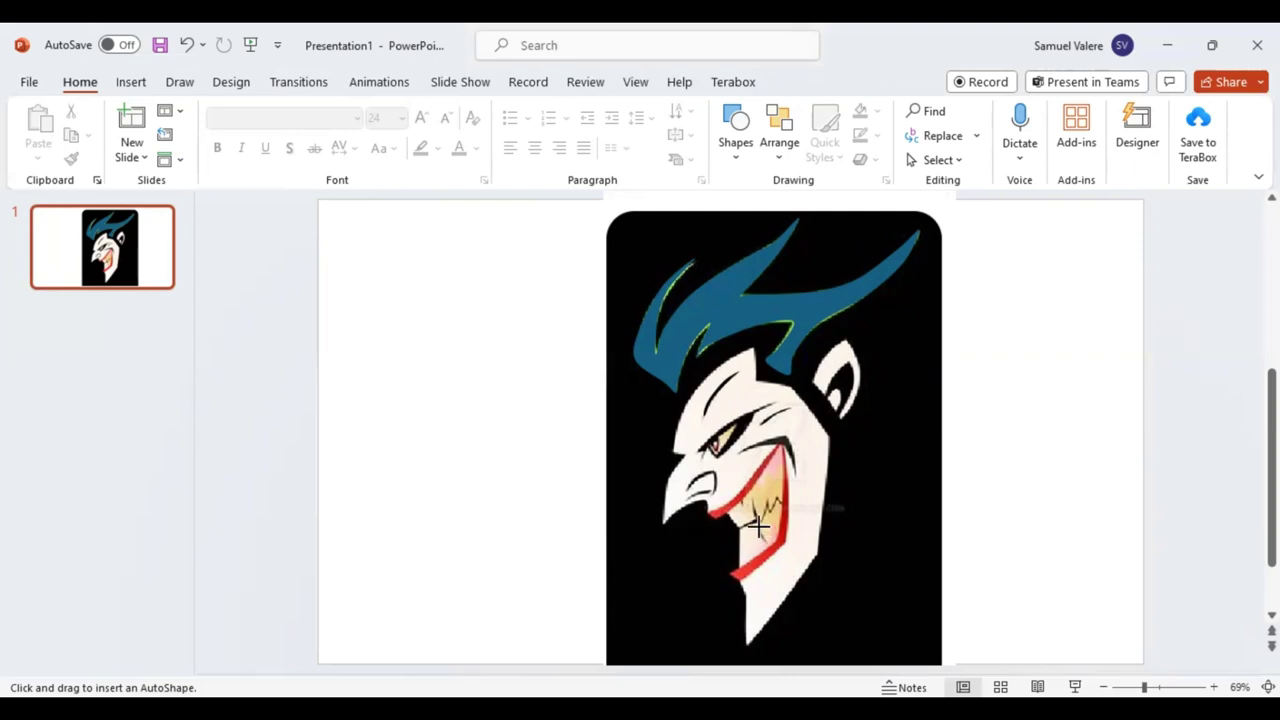
# Draw two small curve shapes inside the mouth, the second at the front corner near the teeth
pyautogui.moveTo(761, 527); pyautogui.dragTo(765, 545)
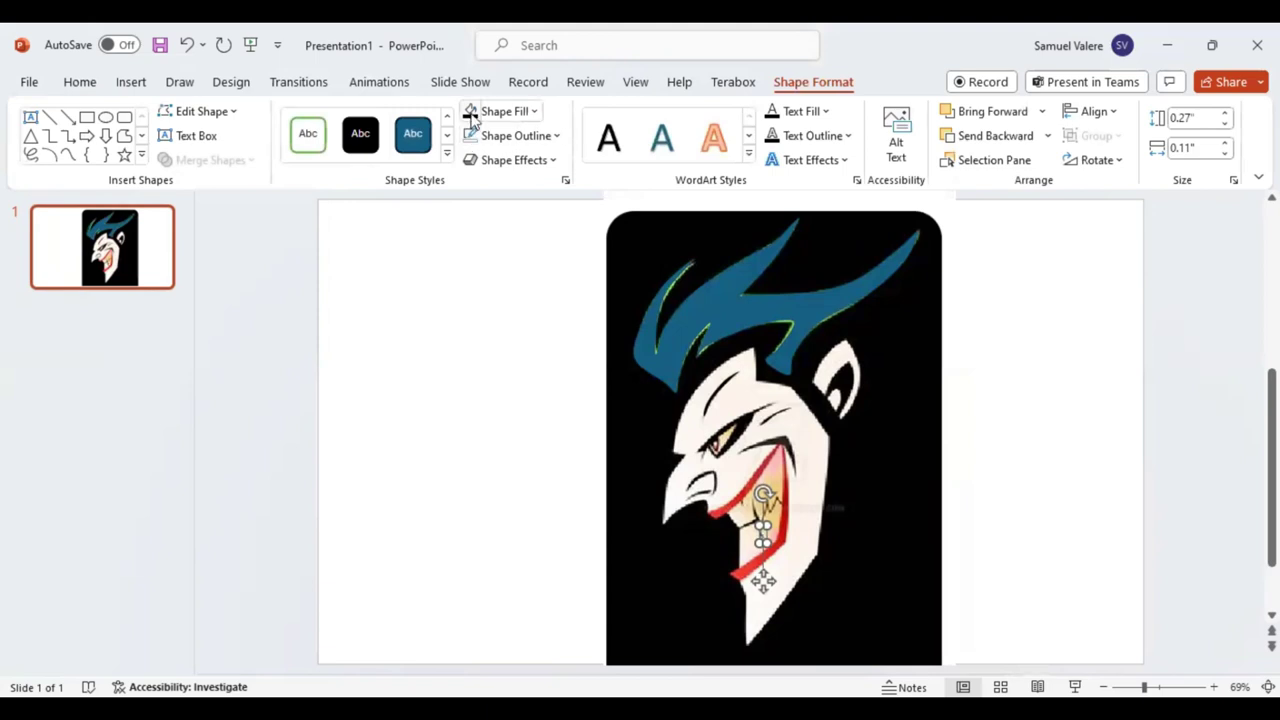
pyautogui.click(67, 156)
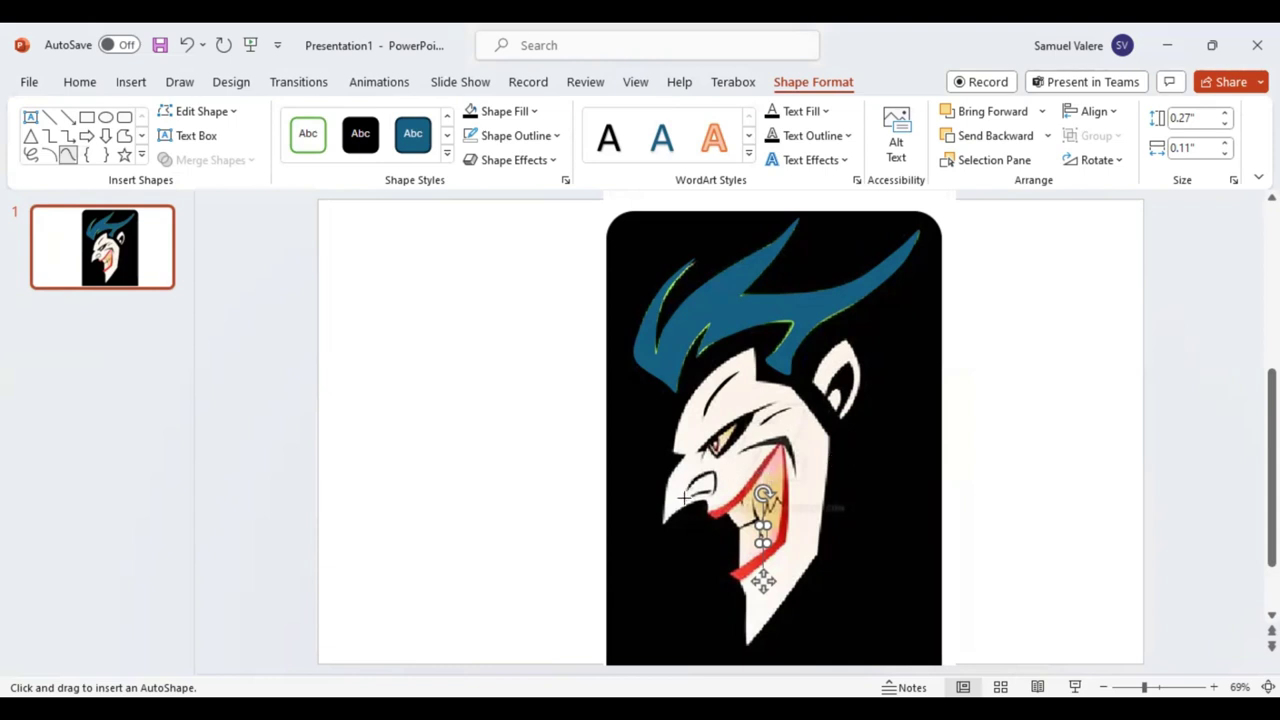
pyautogui.click(683, 497)
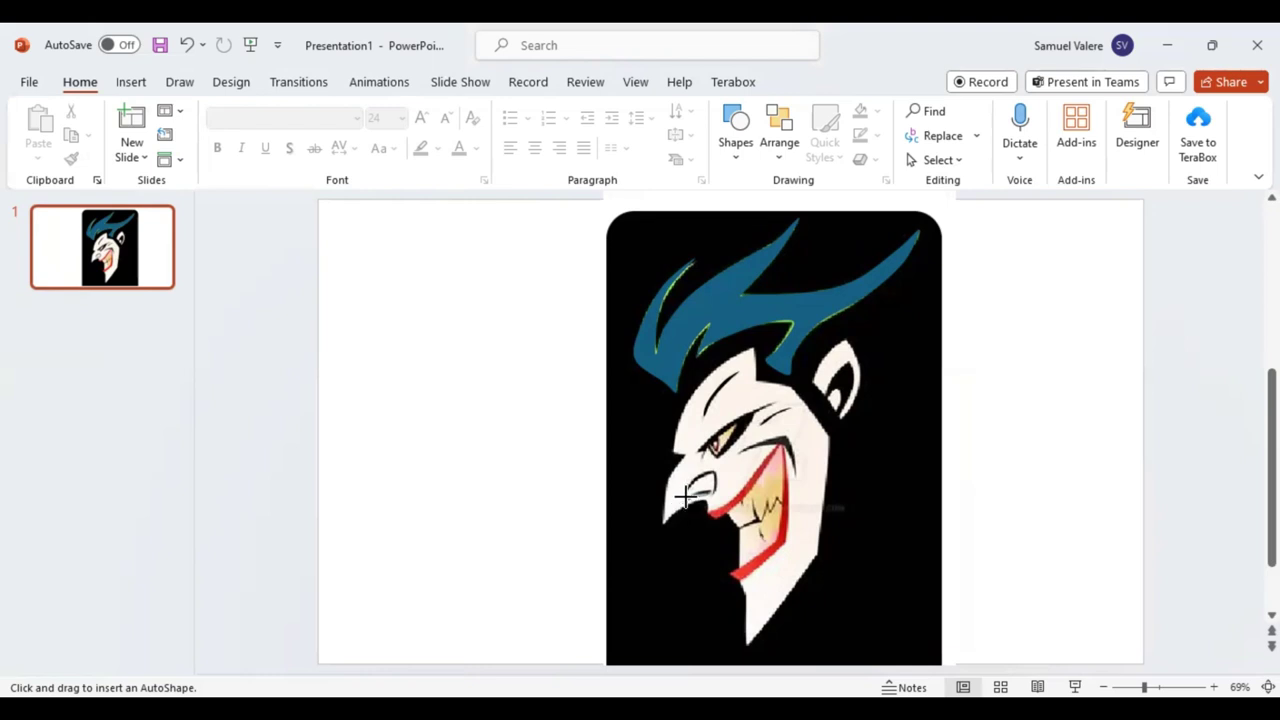
pyautogui.moveTo(681, 490); pyautogui.dragTo(713, 505)
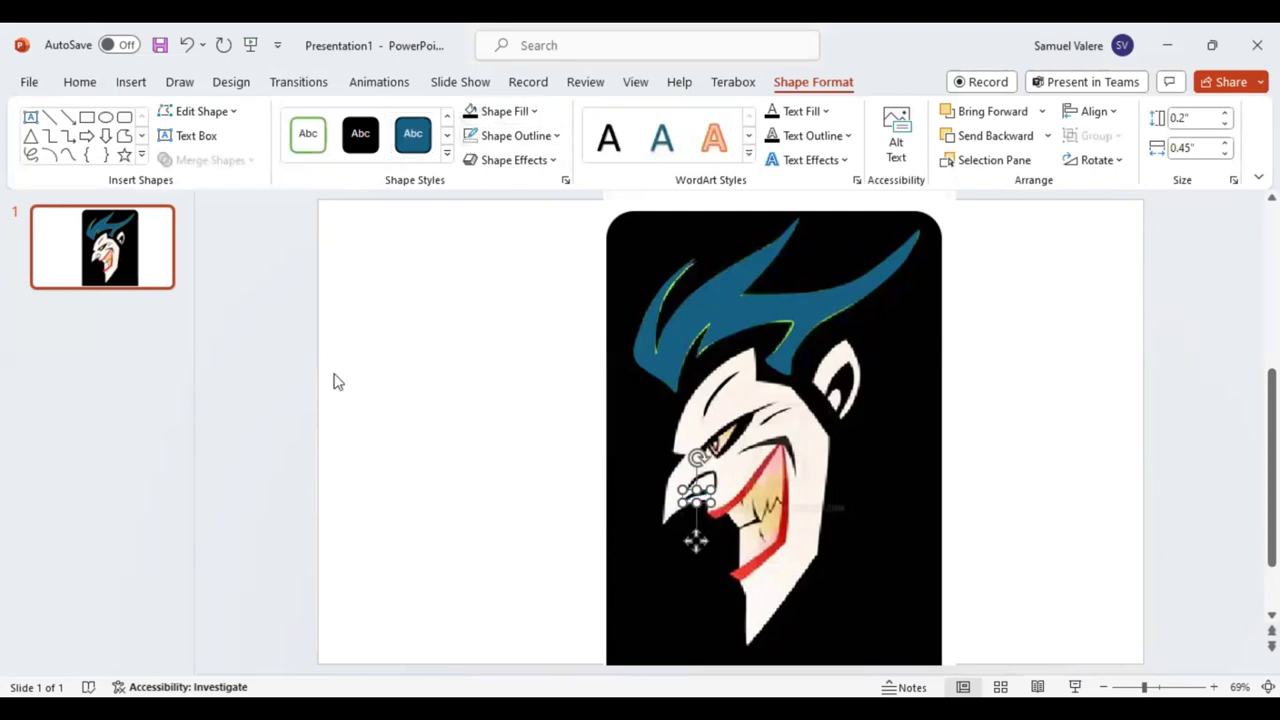
pyautogui.click(67, 155)
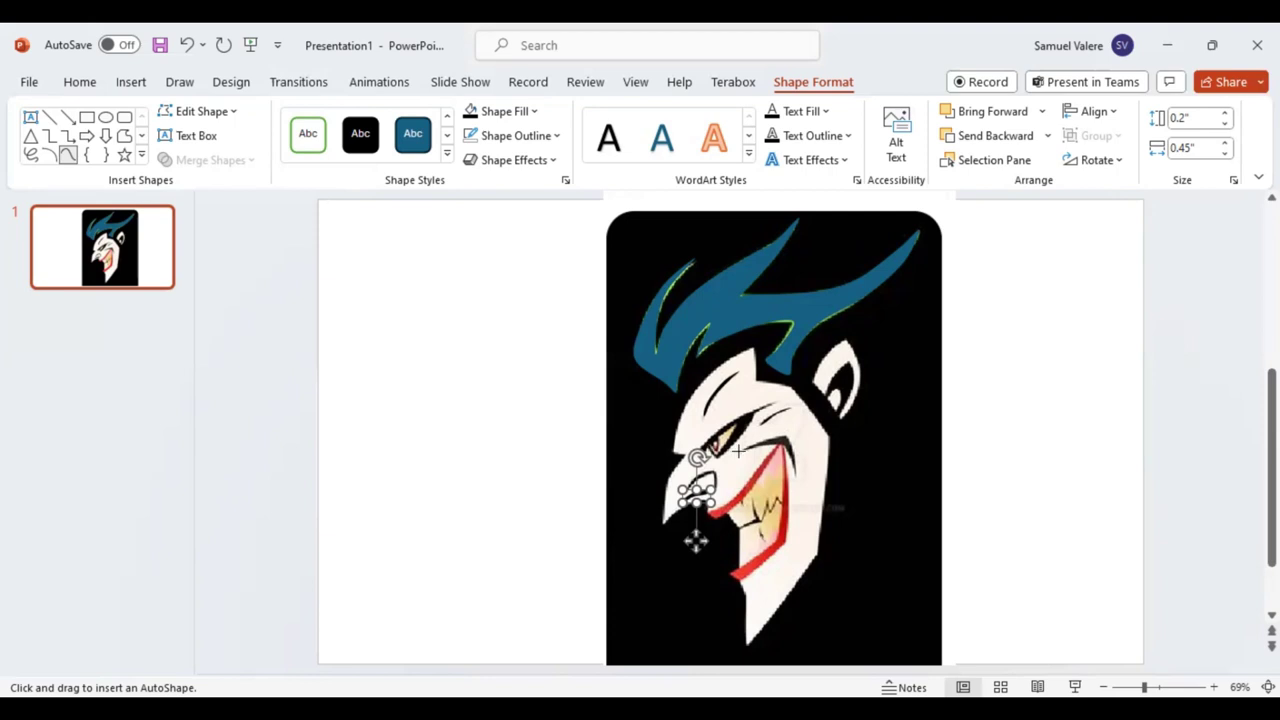
pyautogui.press('Escape')
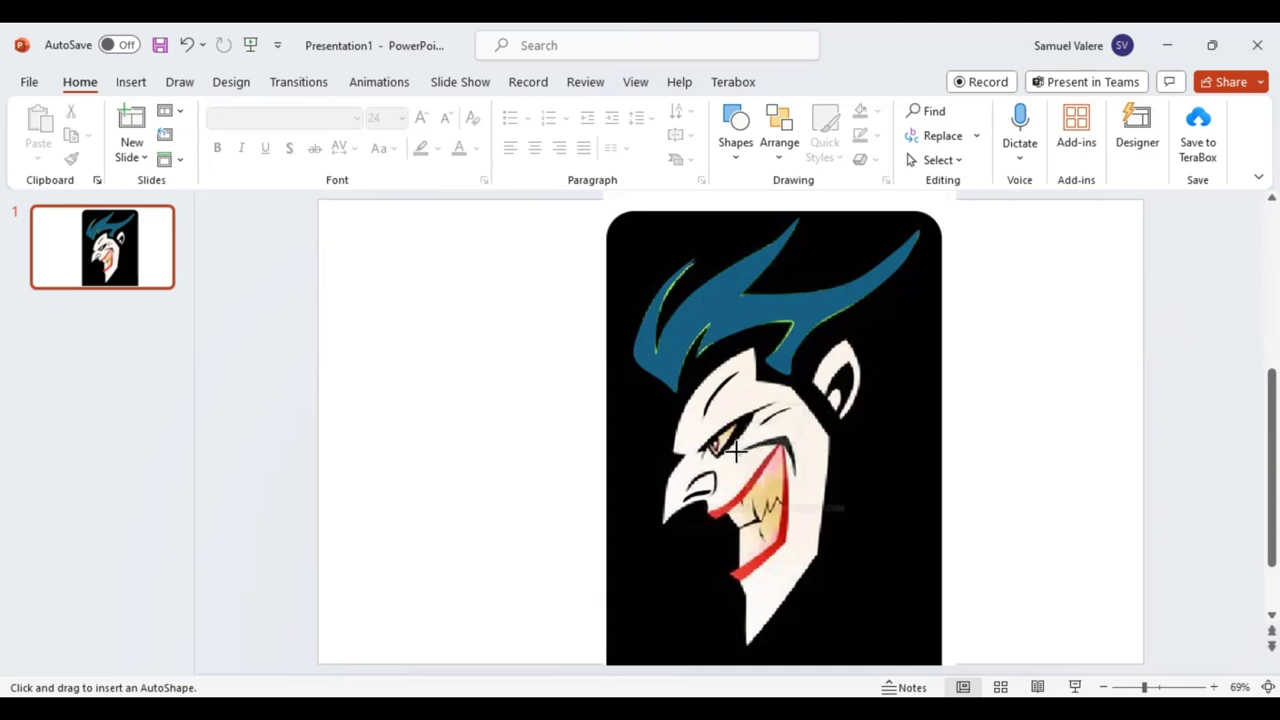
# Draw a small curved crease on the cheek above the smile's end and give it a dark fill
pyautogui.moveTo(737, 437); pyautogui.dragTo(796, 477)
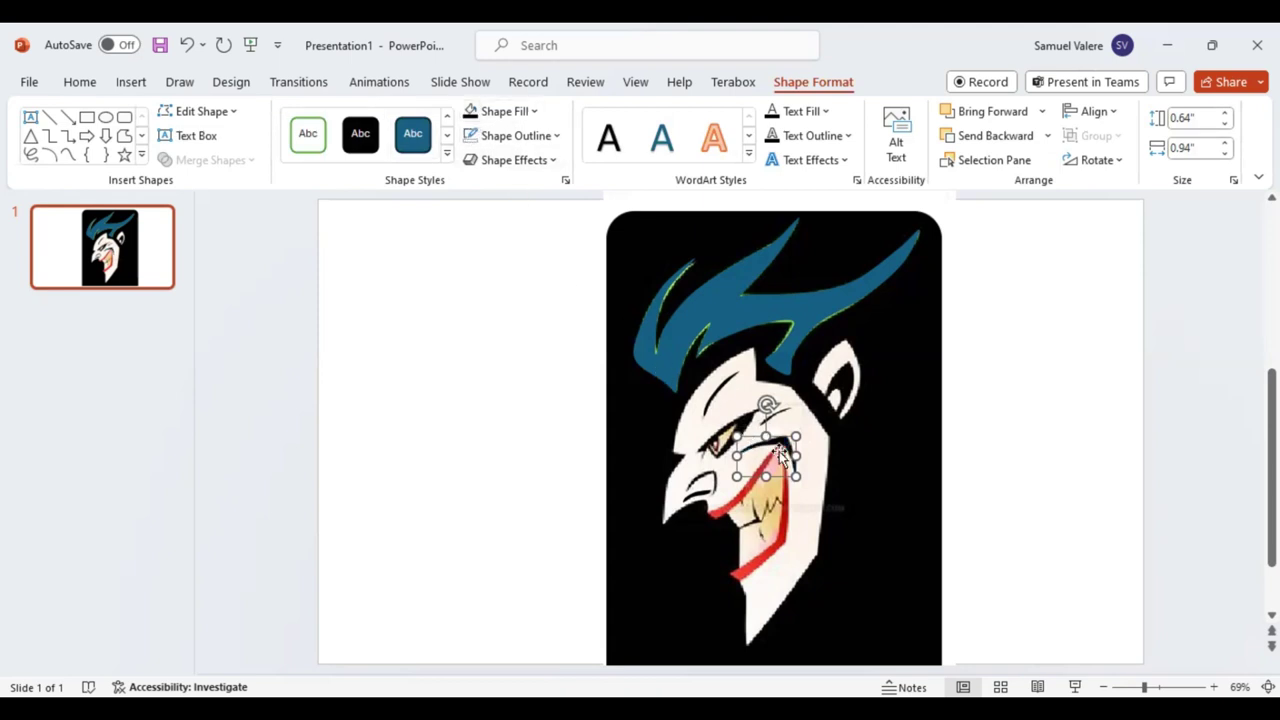
pyautogui.click(503, 111)
pyautogui.click(482, 159)
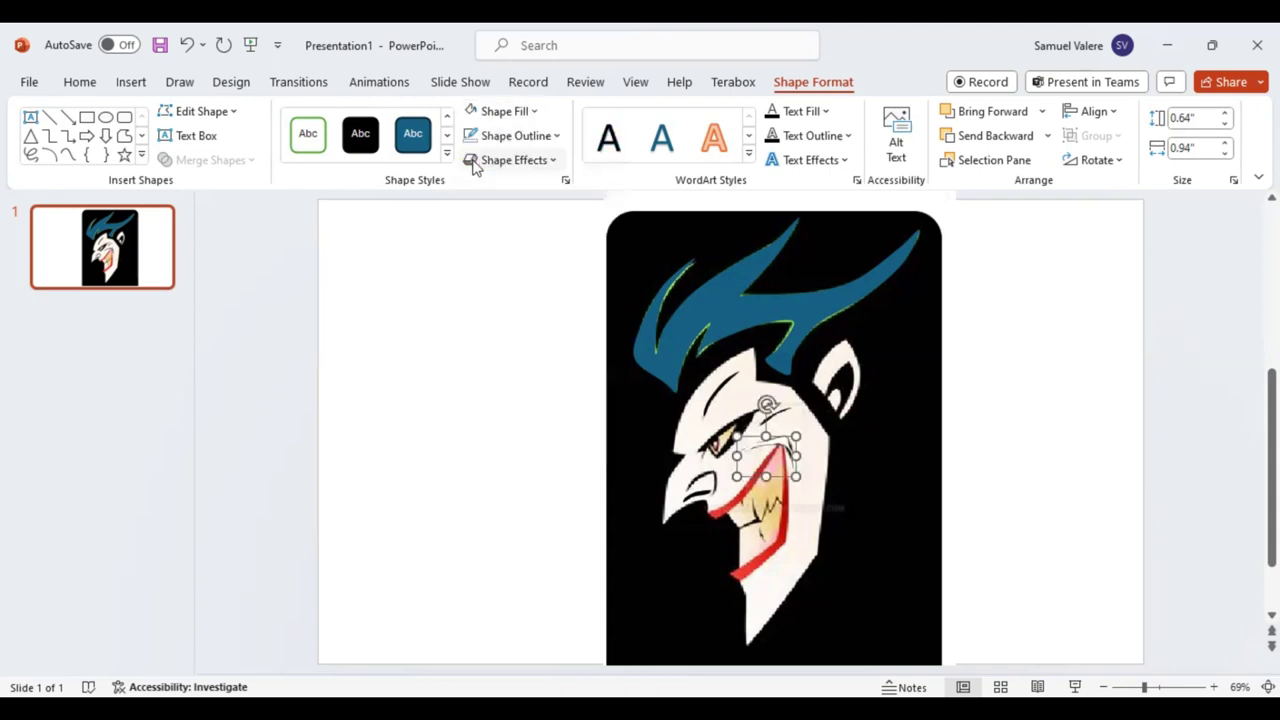
pyautogui.click(536, 111)
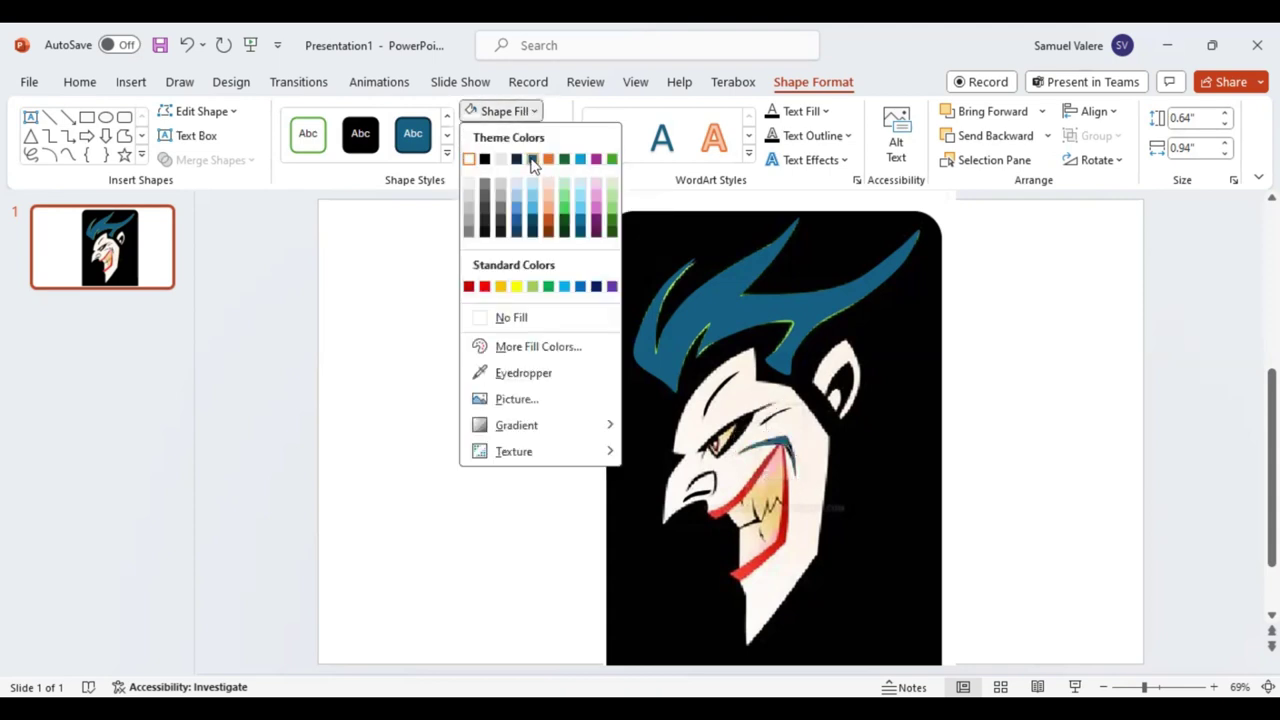
pyautogui.click(764, 421)
# Reshape the cheek crease with Edit Points, then reselect it
pyautogui.rightClick(783, 438)
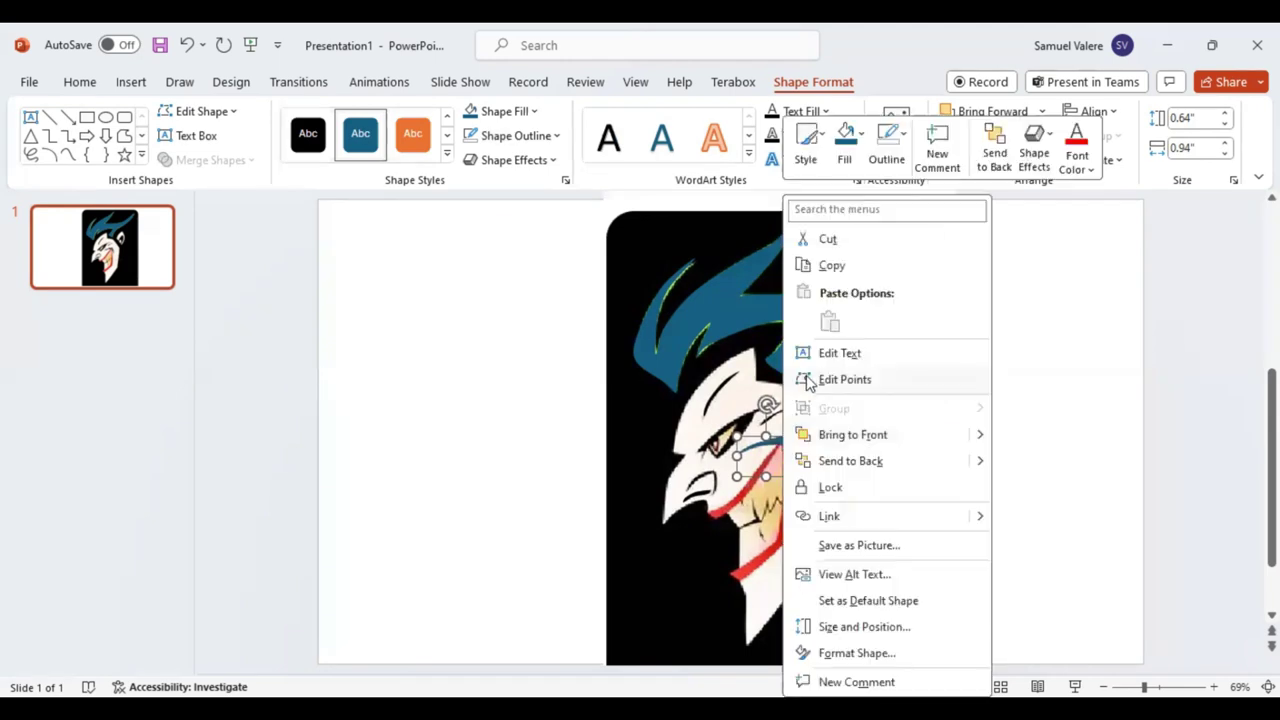
pyautogui.click(840, 379)
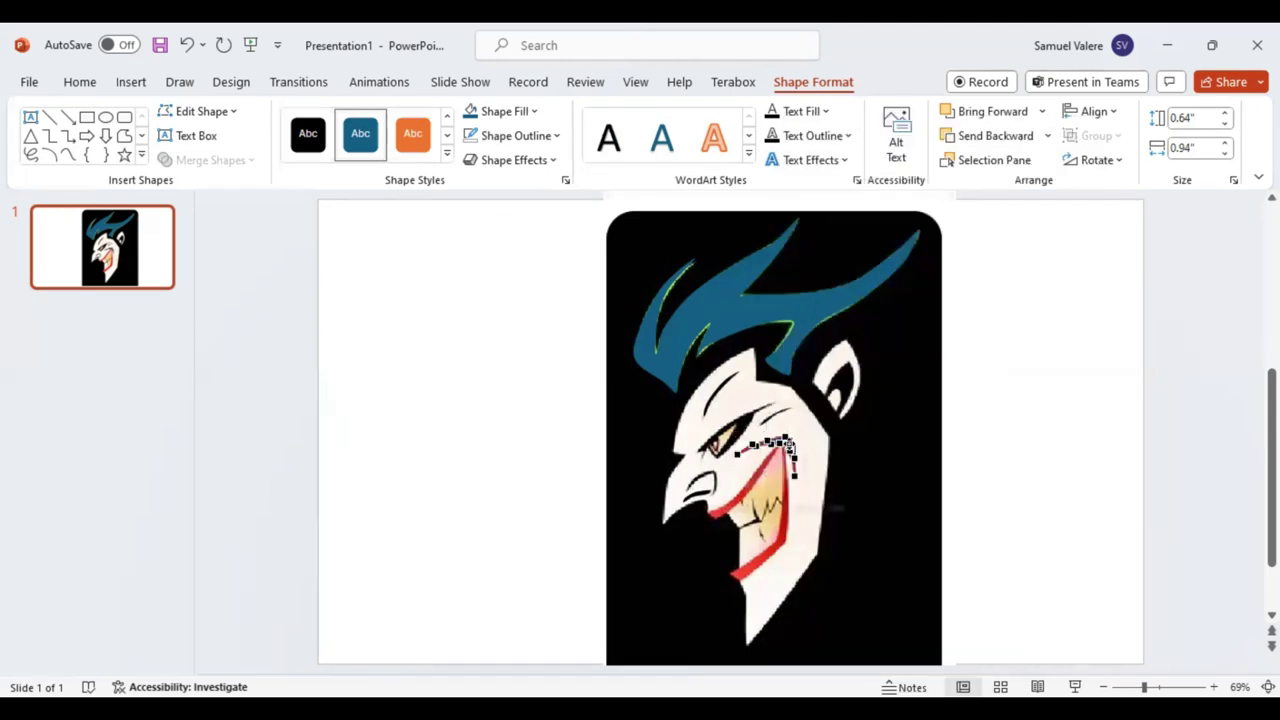
pyautogui.click(789, 455)
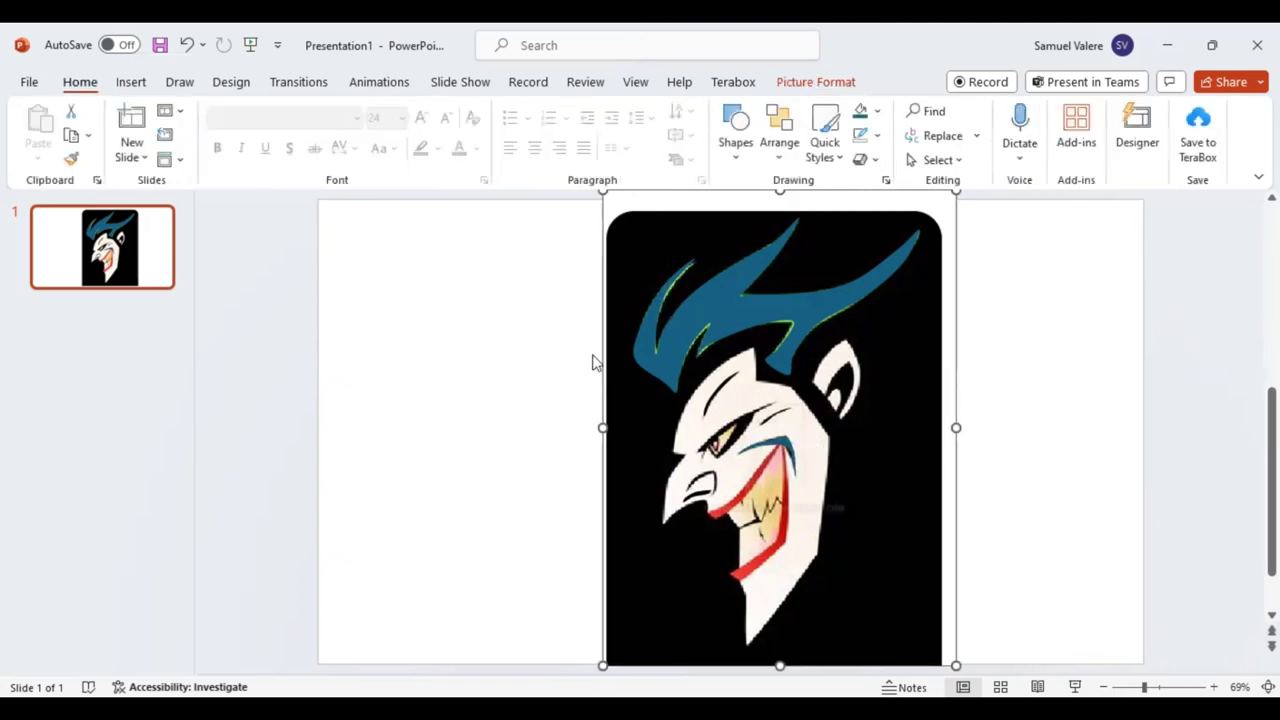
pyautogui.click(778, 450)
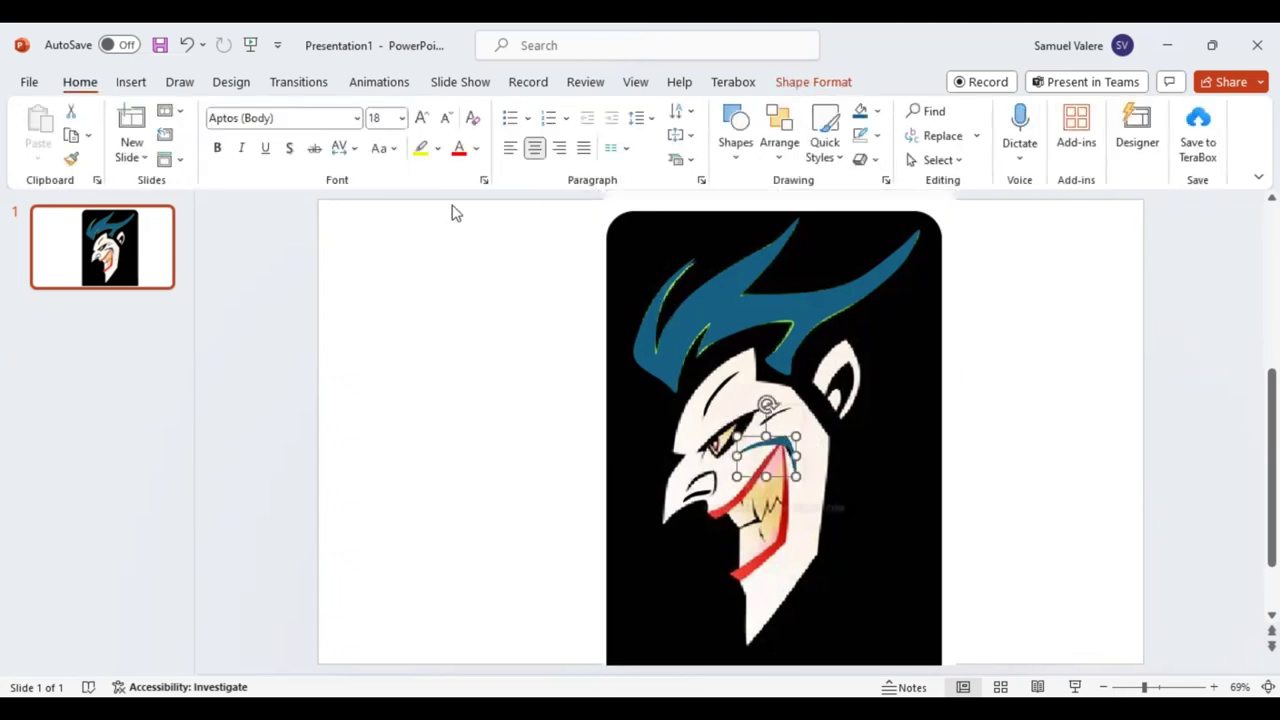
pyautogui.click(790, 82)
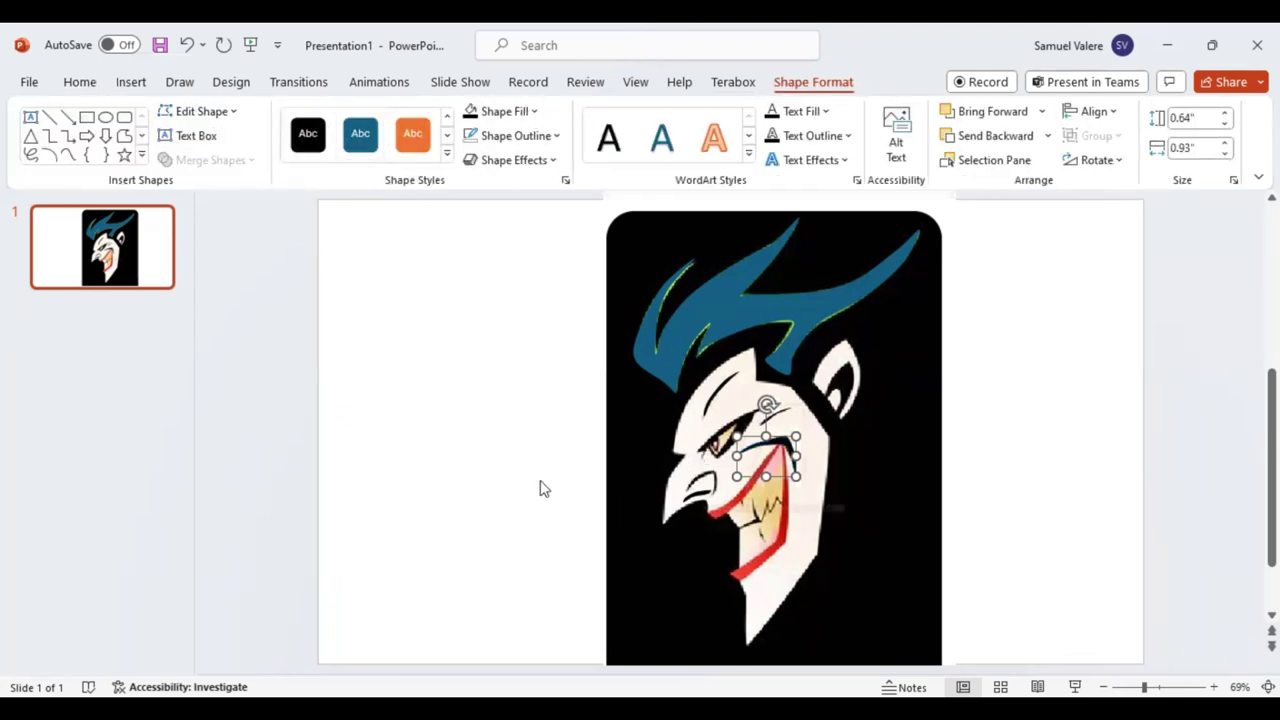
# Draw a Curve along the upper lip from mouth corner toward cheek, about 1.27" by 1.18", filled Red
pyautogui.click(67, 155)
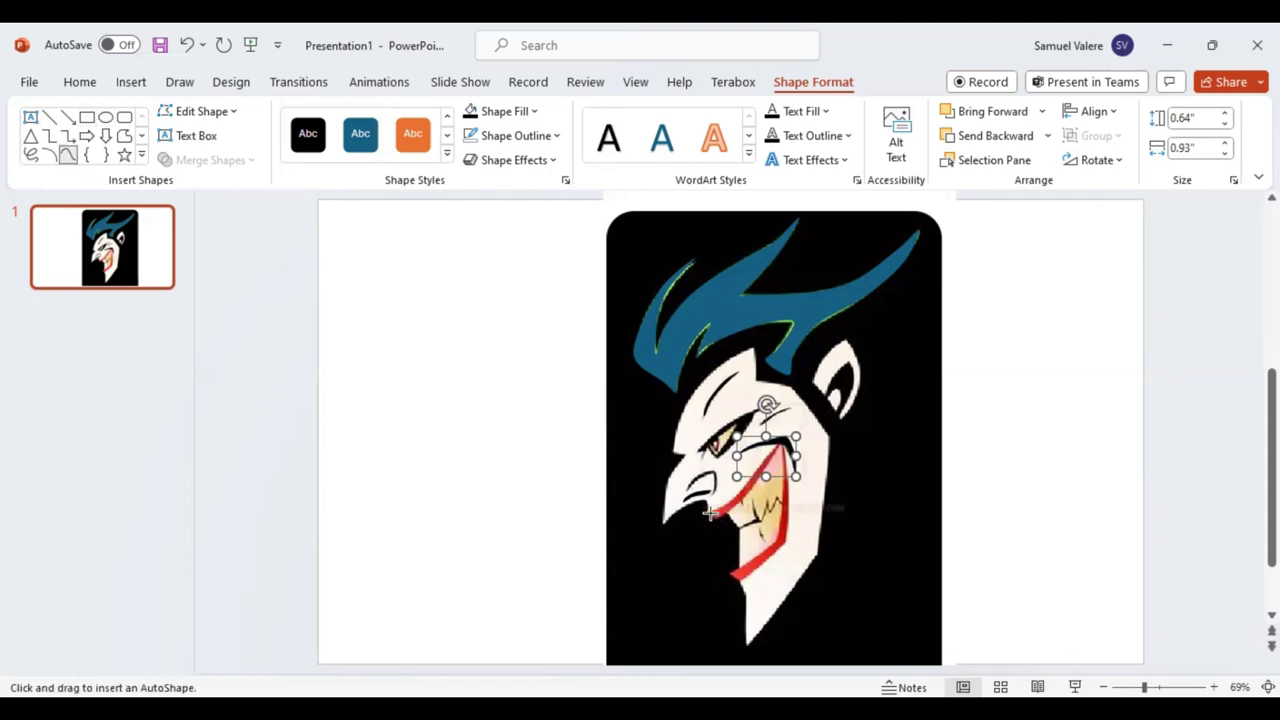
pyautogui.click(708, 513)
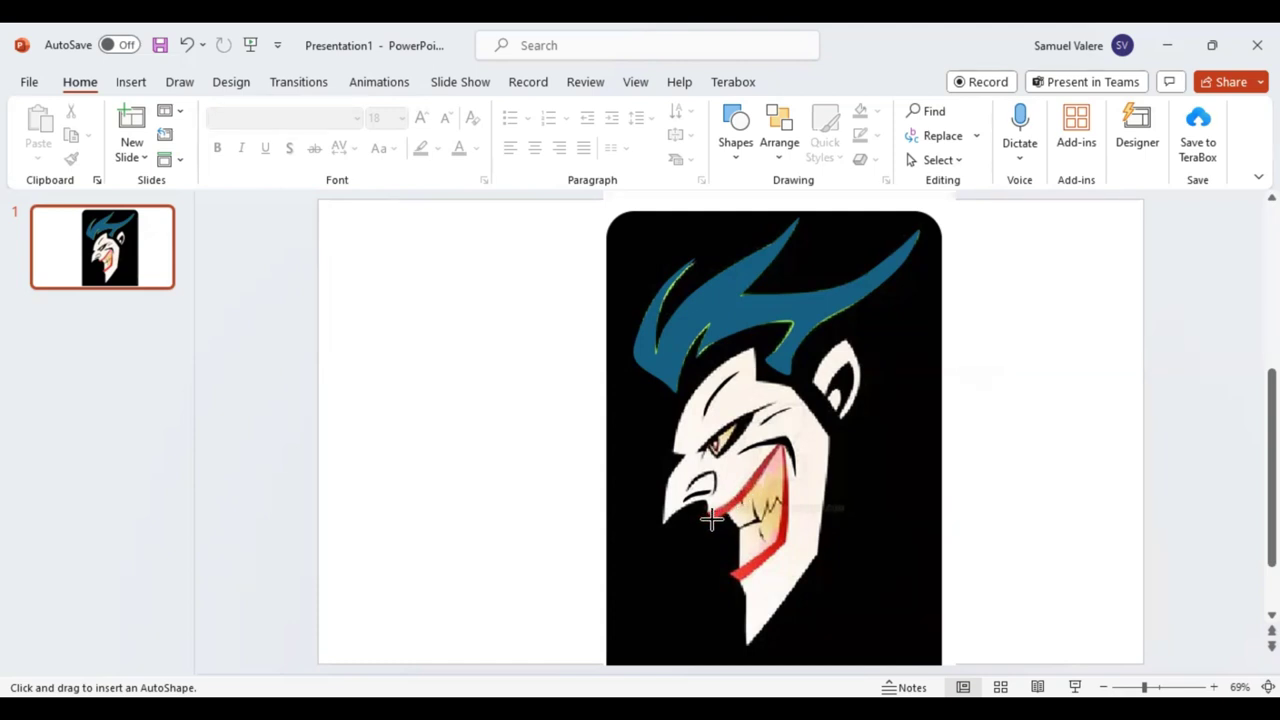
pyautogui.moveTo(707, 513); pyautogui.dragTo(782, 440)
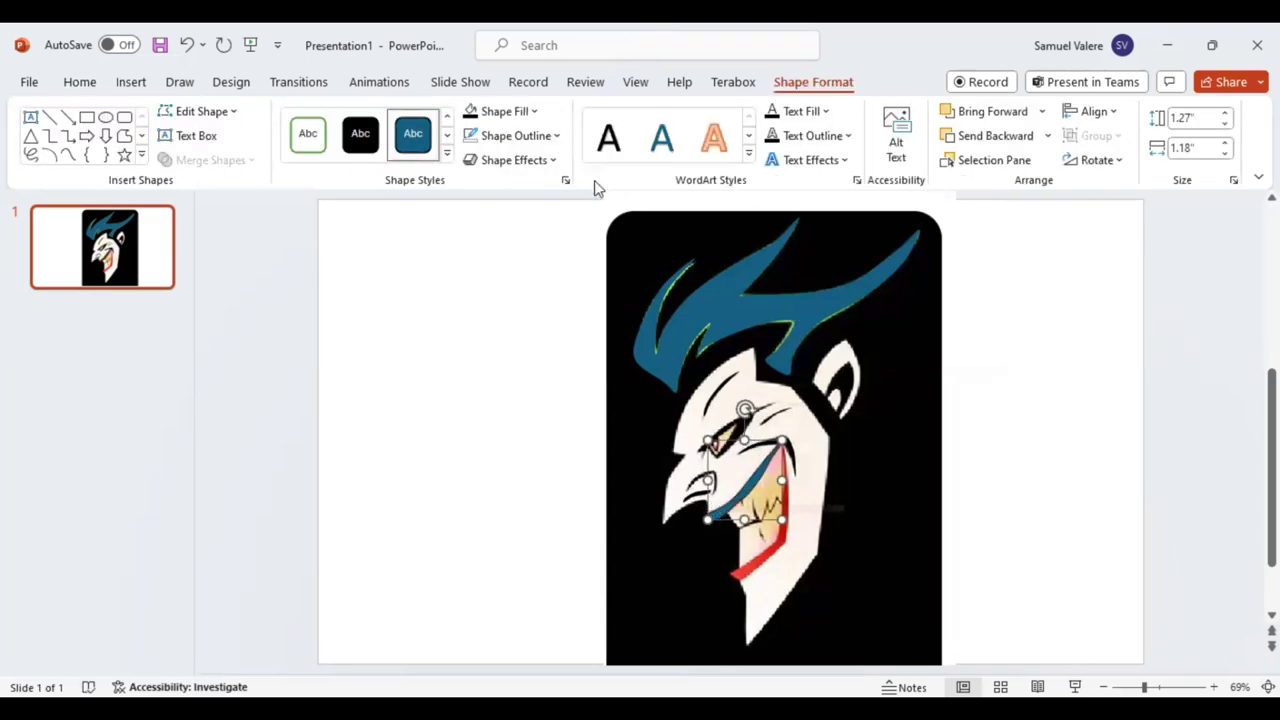
pyautogui.click(533, 111)
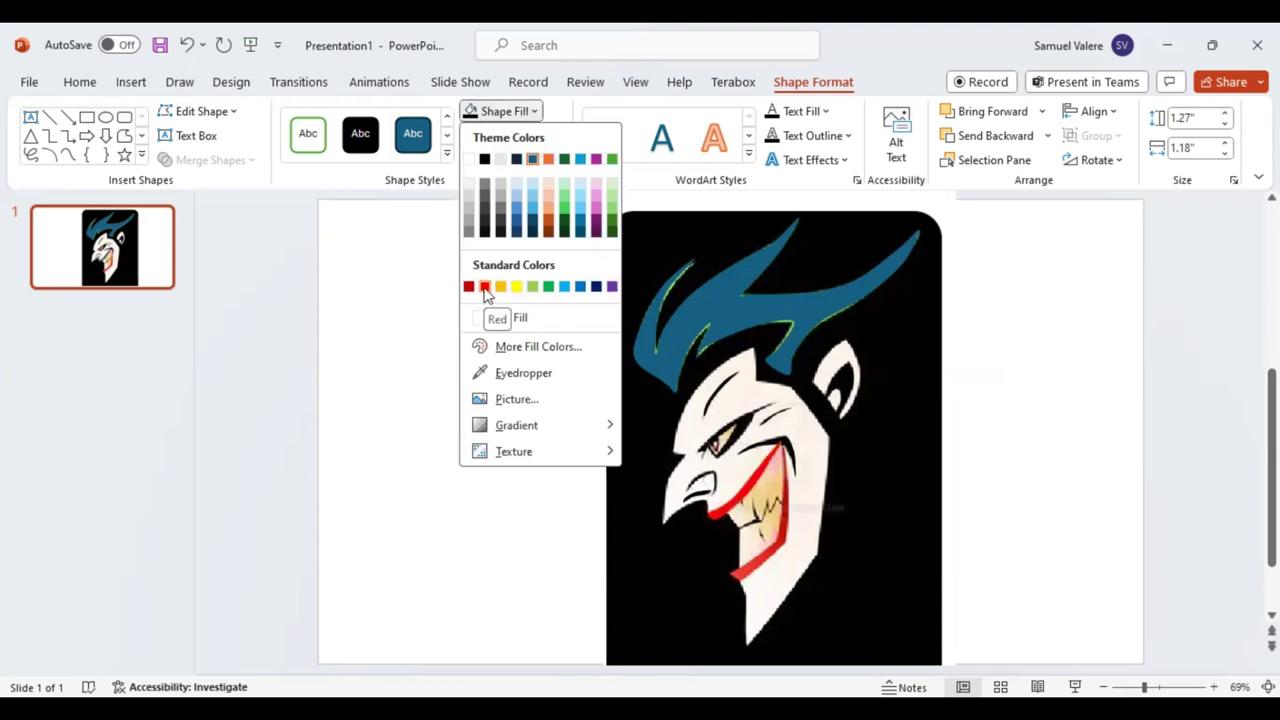
pyautogui.click(484, 288)
# Trace a Curve along the lower lip from the mouth corner toward the chin and style it red
pyautogui.click(67, 155)
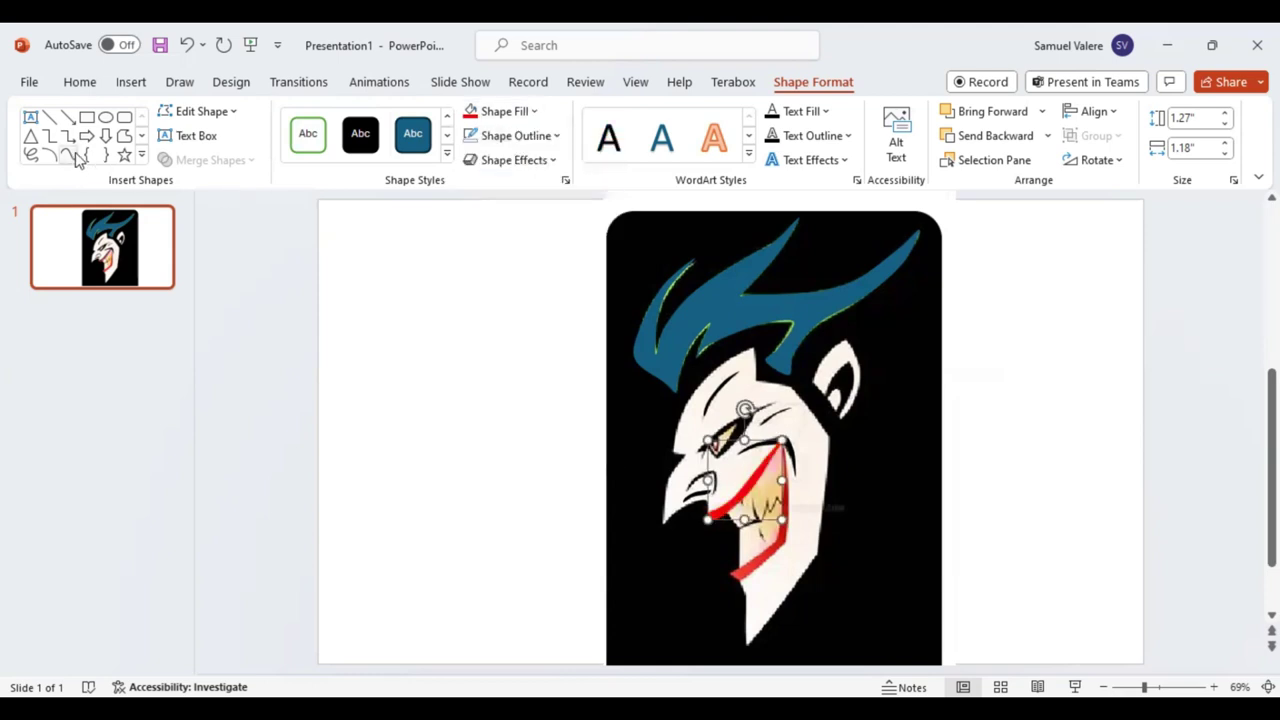
pyautogui.click(729, 572)
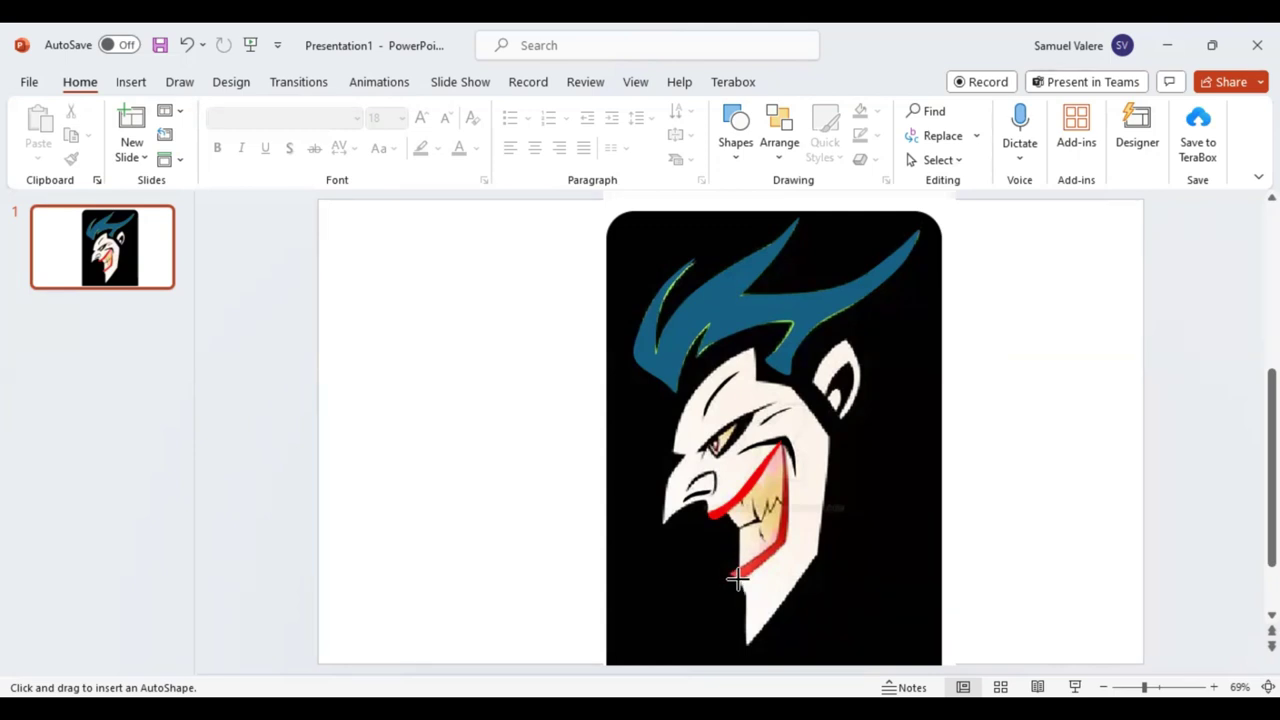
pyautogui.doubleClick(731, 576)
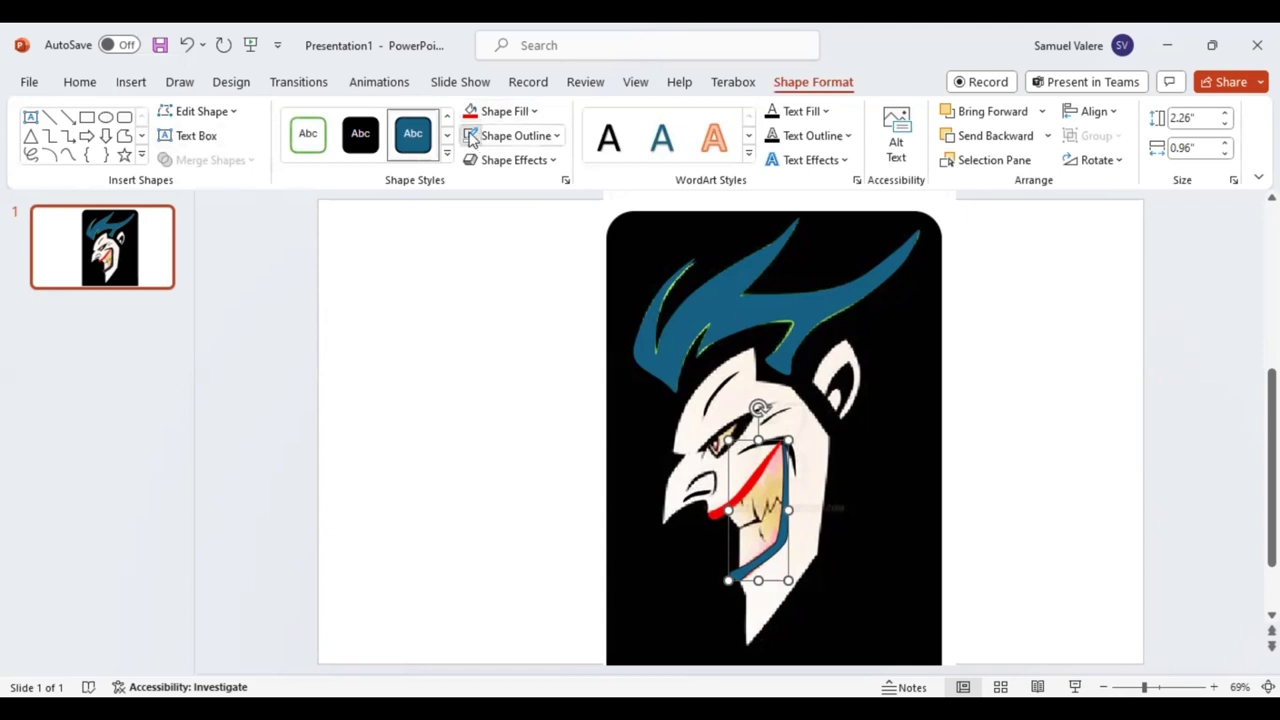
pyautogui.click(470, 135)
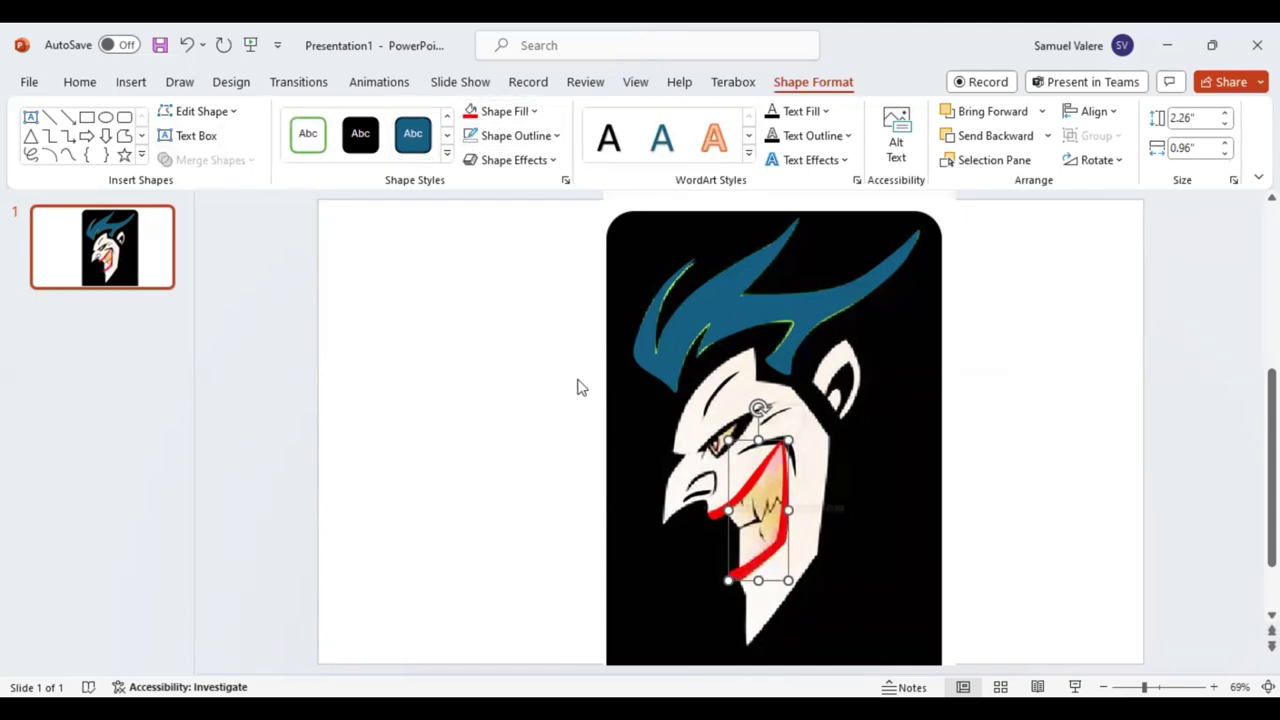
# Draw a small zigzag freeform among the teeth and fill it Black, Text 1
pyautogui.click(68, 155)
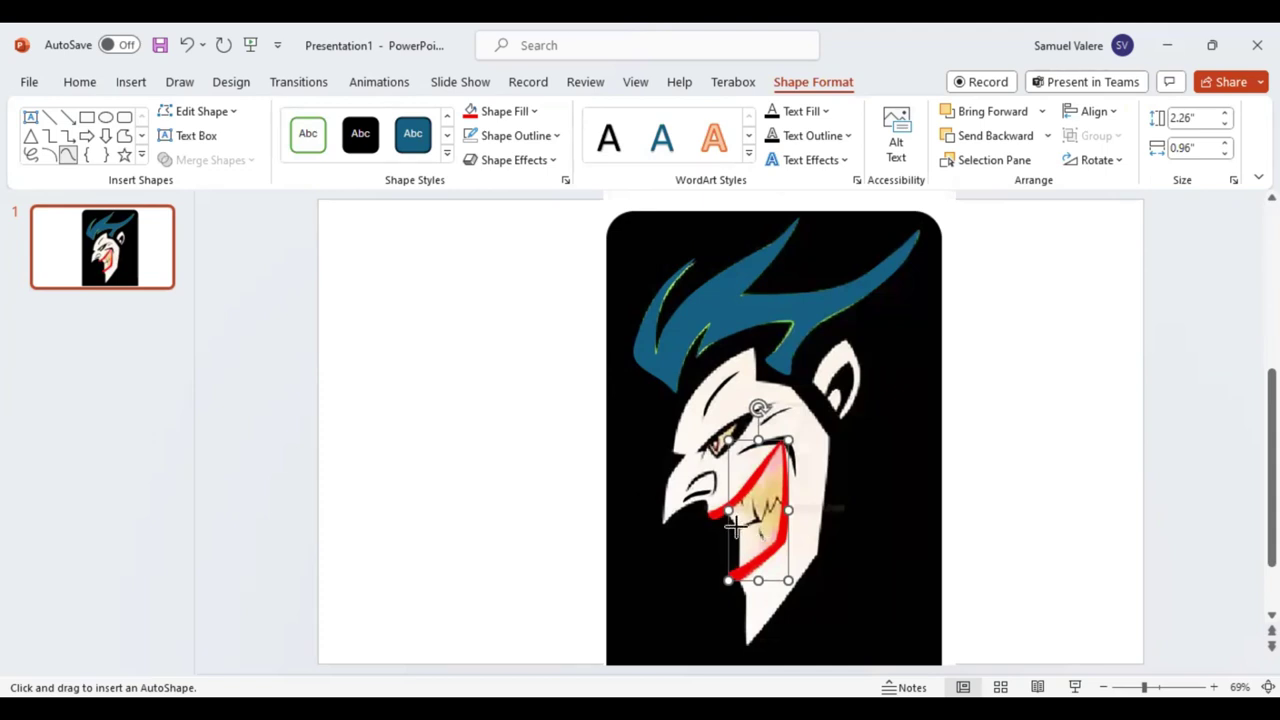
pyautogui.click(740, 522)
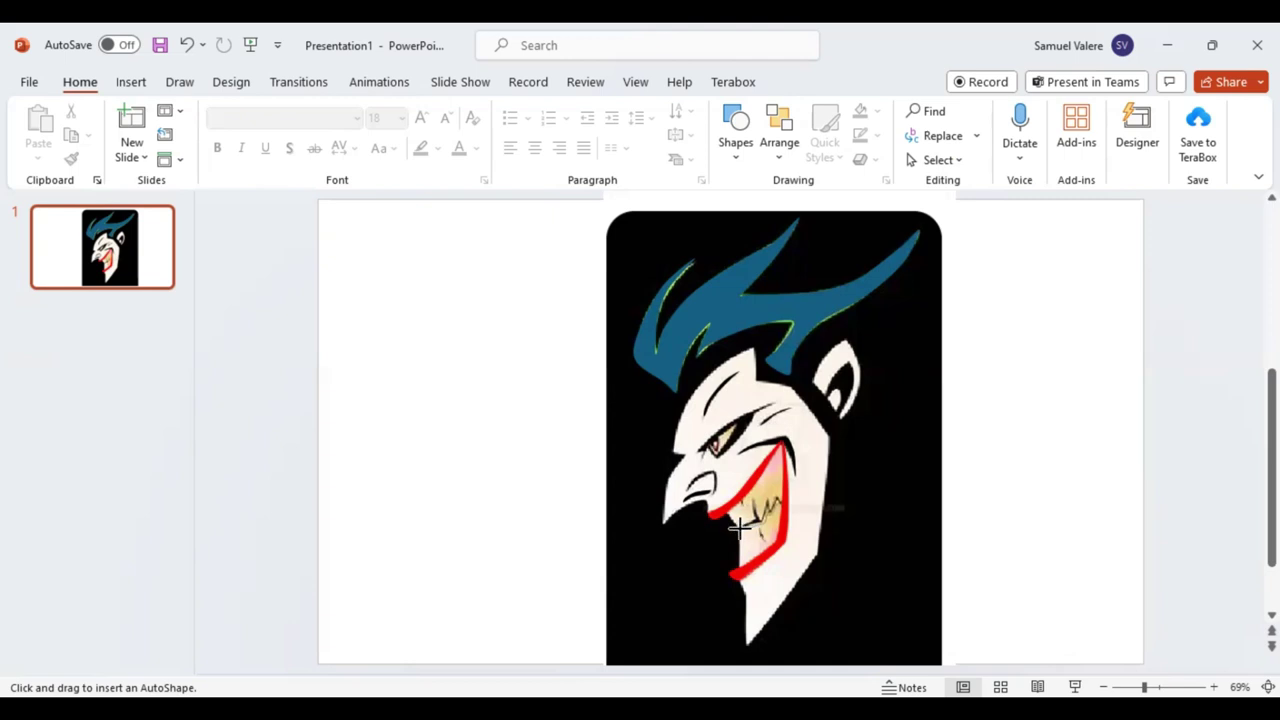
pyautogui.moveTo(738, 527); pyautogui.dragTo(785, 497)
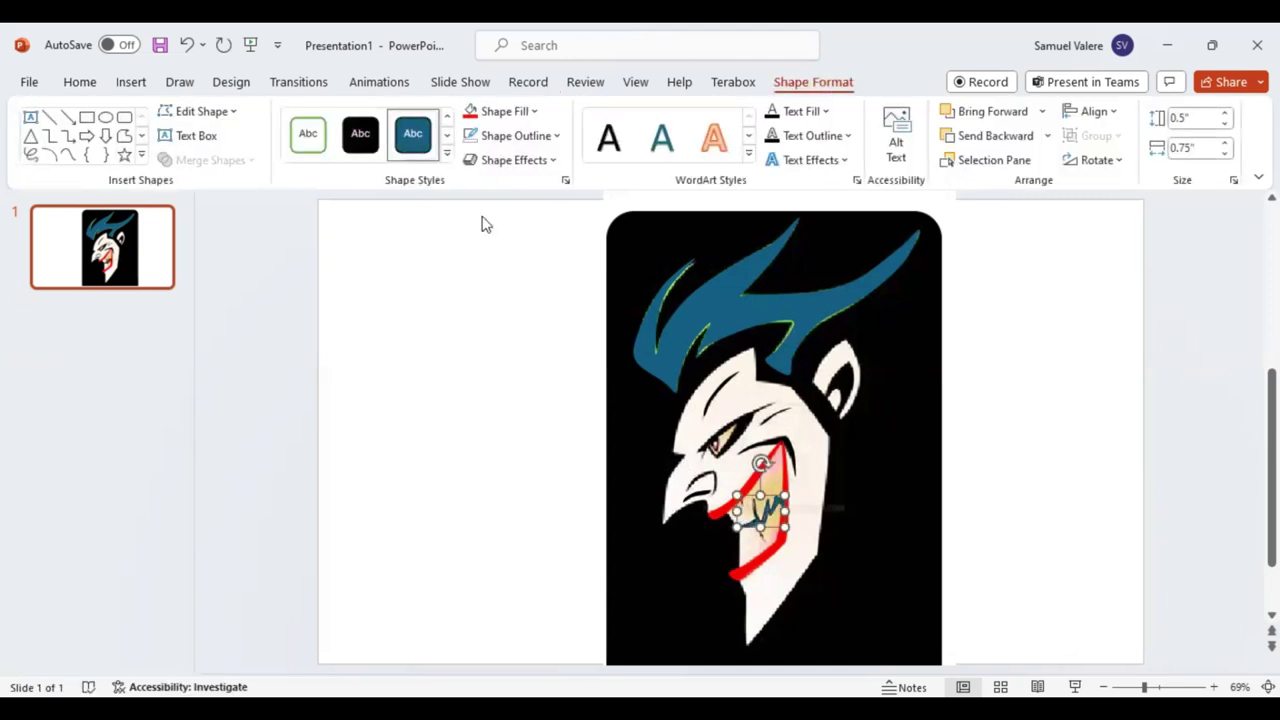
pyautogui.click(533, 112)
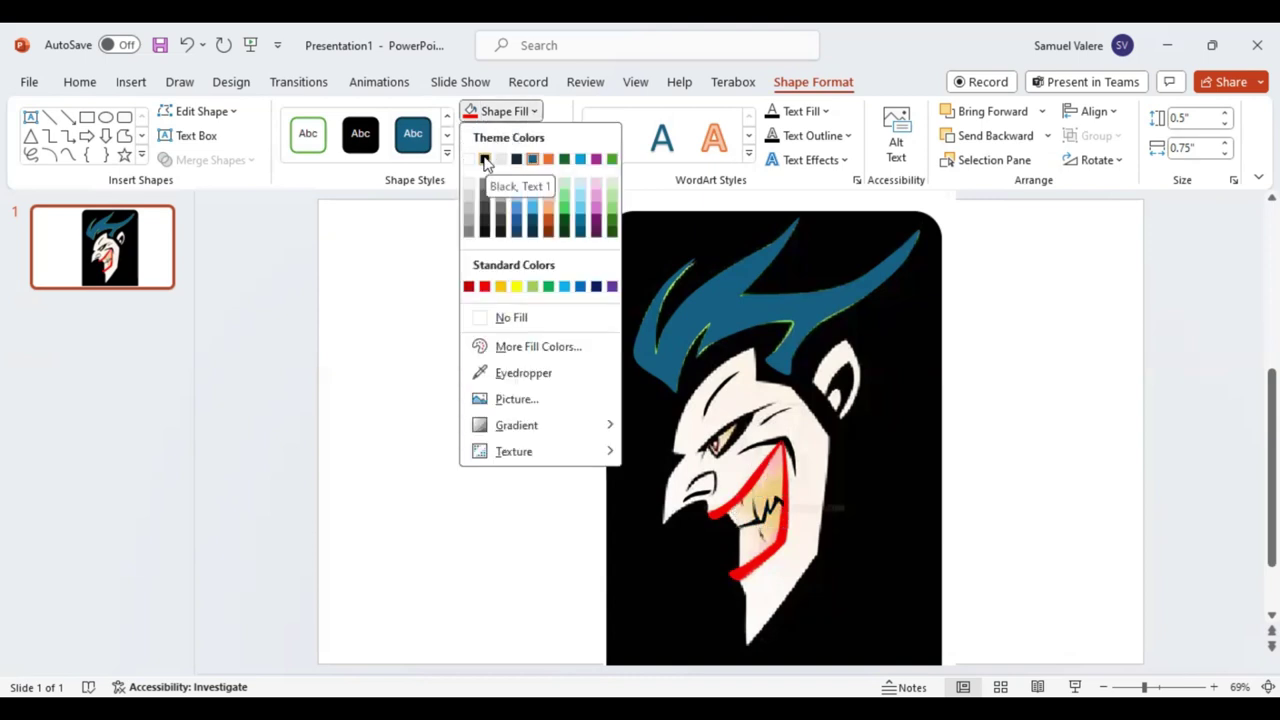
pyautogui.click(485, 161)
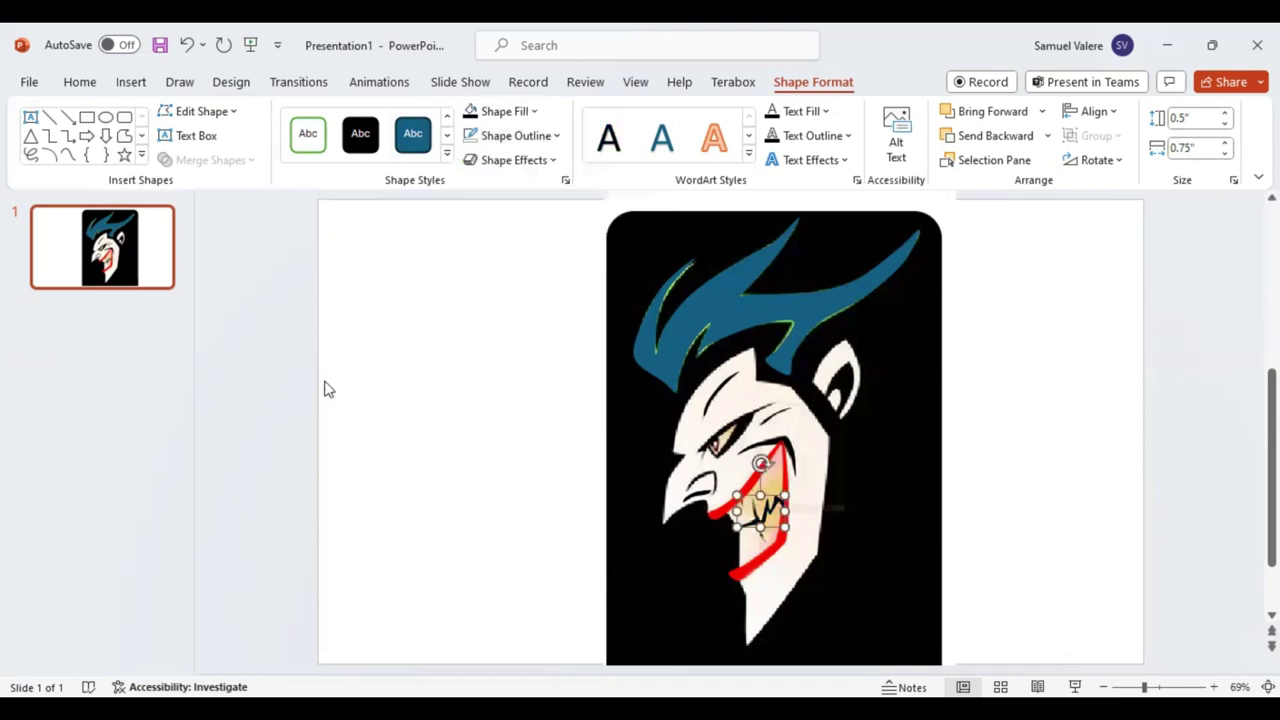
# Trace a freeform shape over the mouth interior and give it a fill colour
pyautogui.click(67, 155)
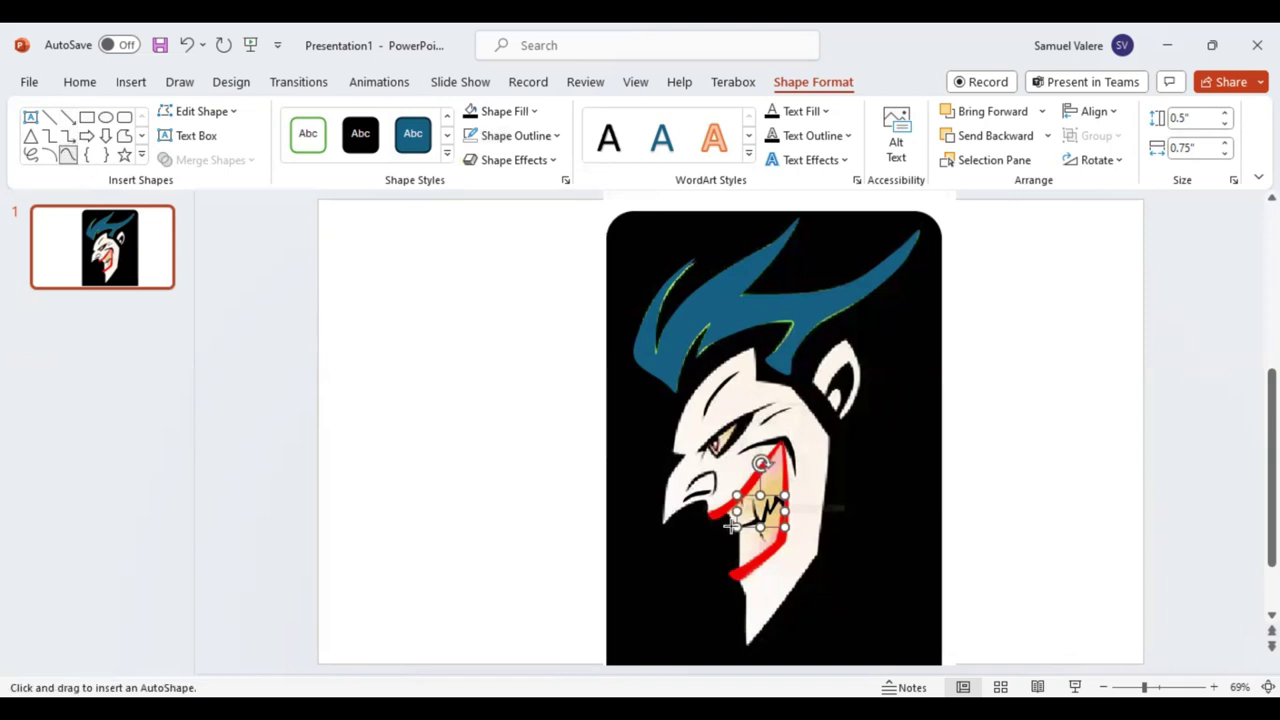
pyautogui.click(727, 512)
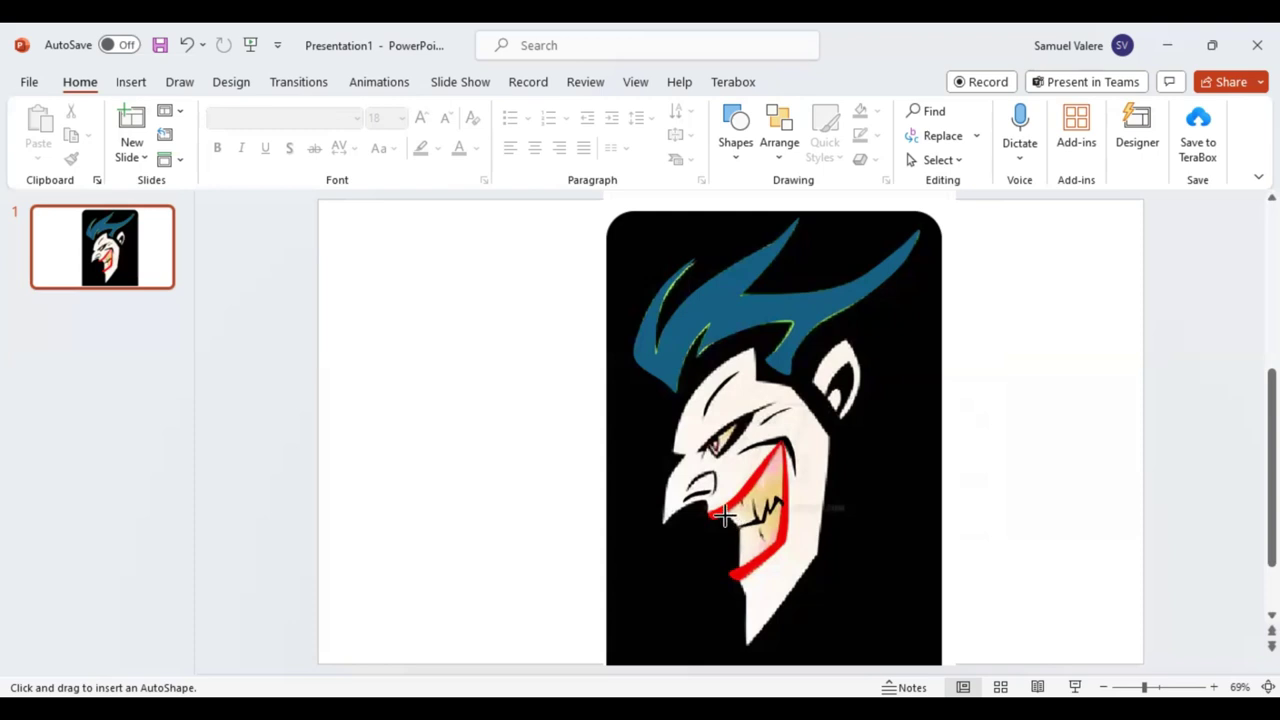
pyautogui.click(727, 517)
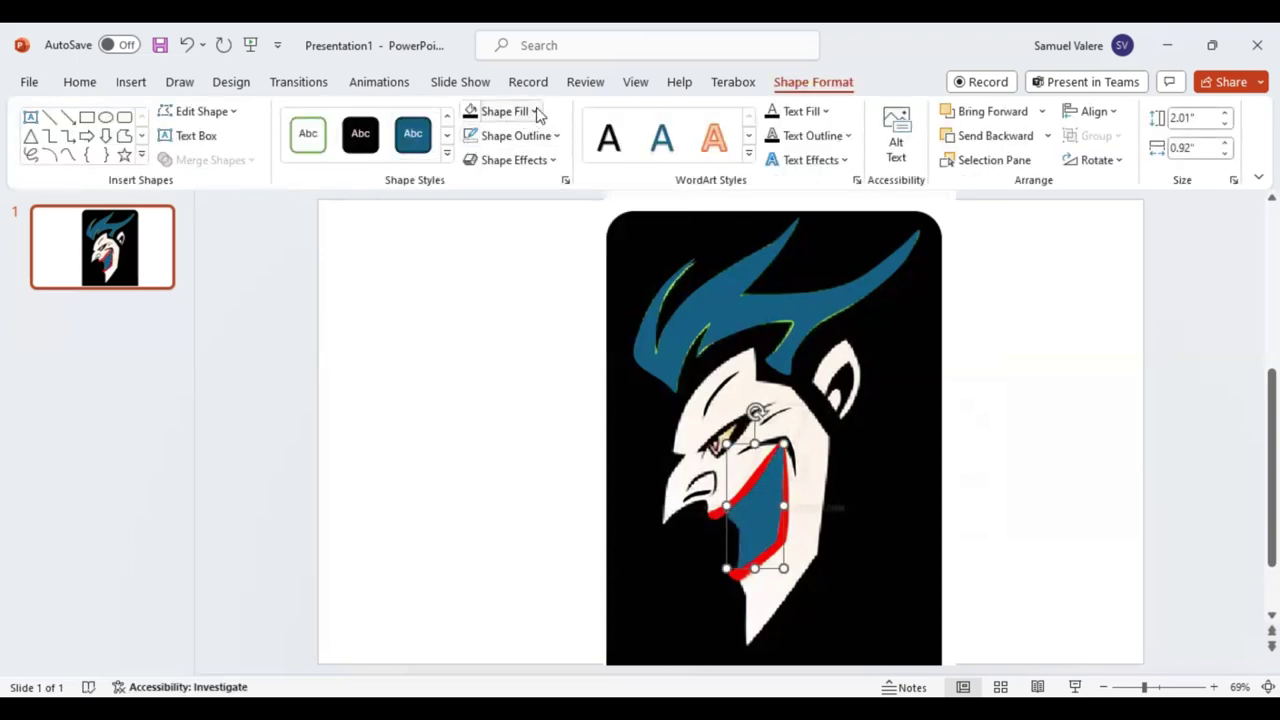
pyautogui.click(535, 111)
pyautogui.click(468, 162)
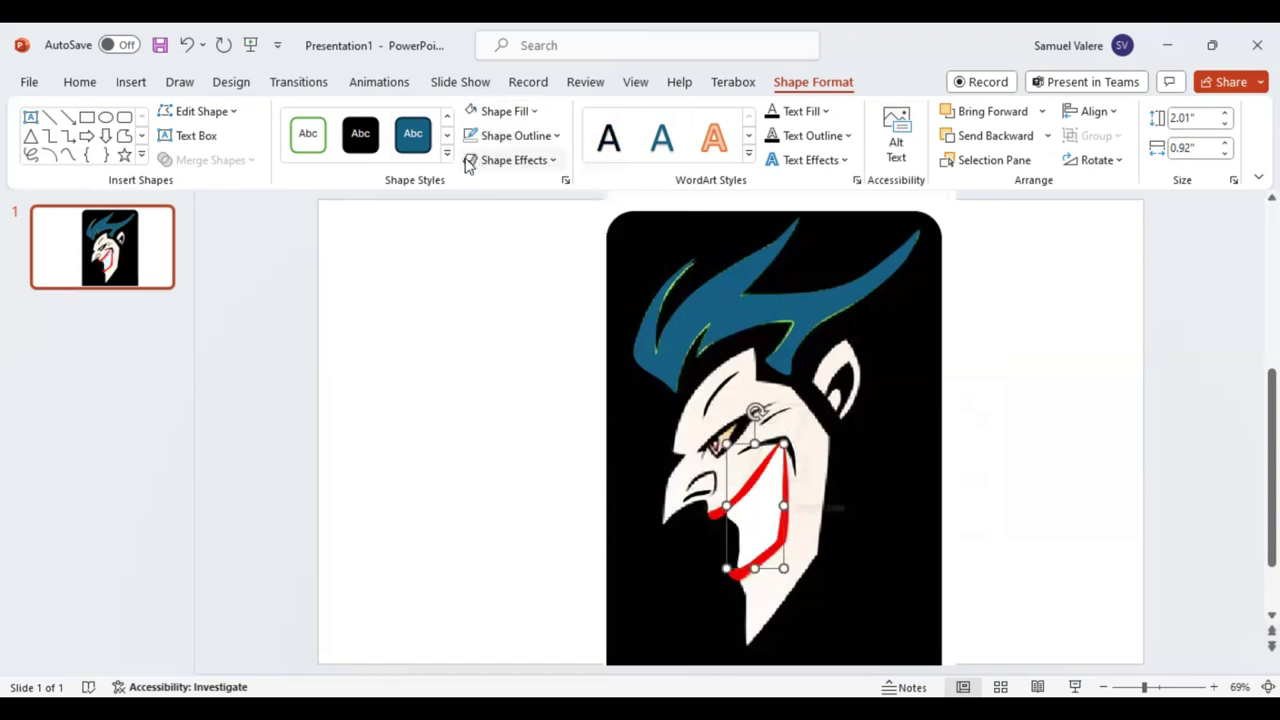
# Reorder the mouth shape so it hides the yellow teeth but stays behind the black teeth
pyautogui.click(995, 142)
pyautogui.click(995, 142)
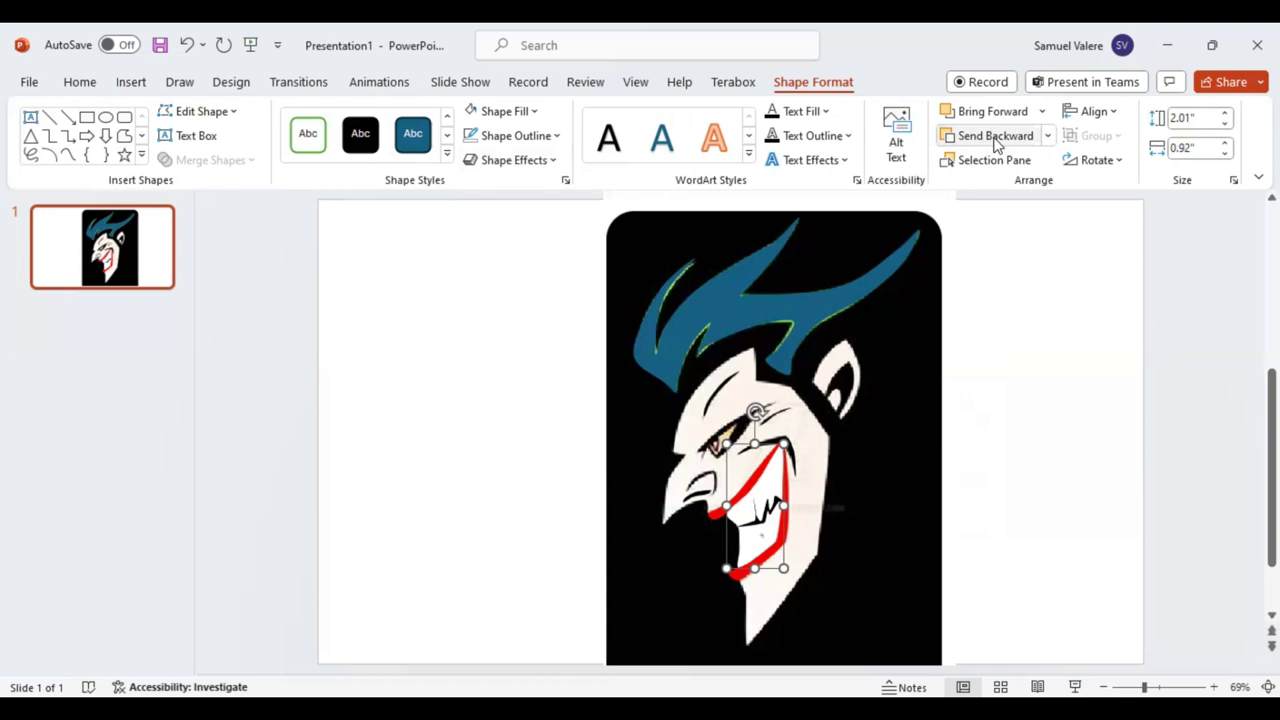
pyautogui.click(995, 143)
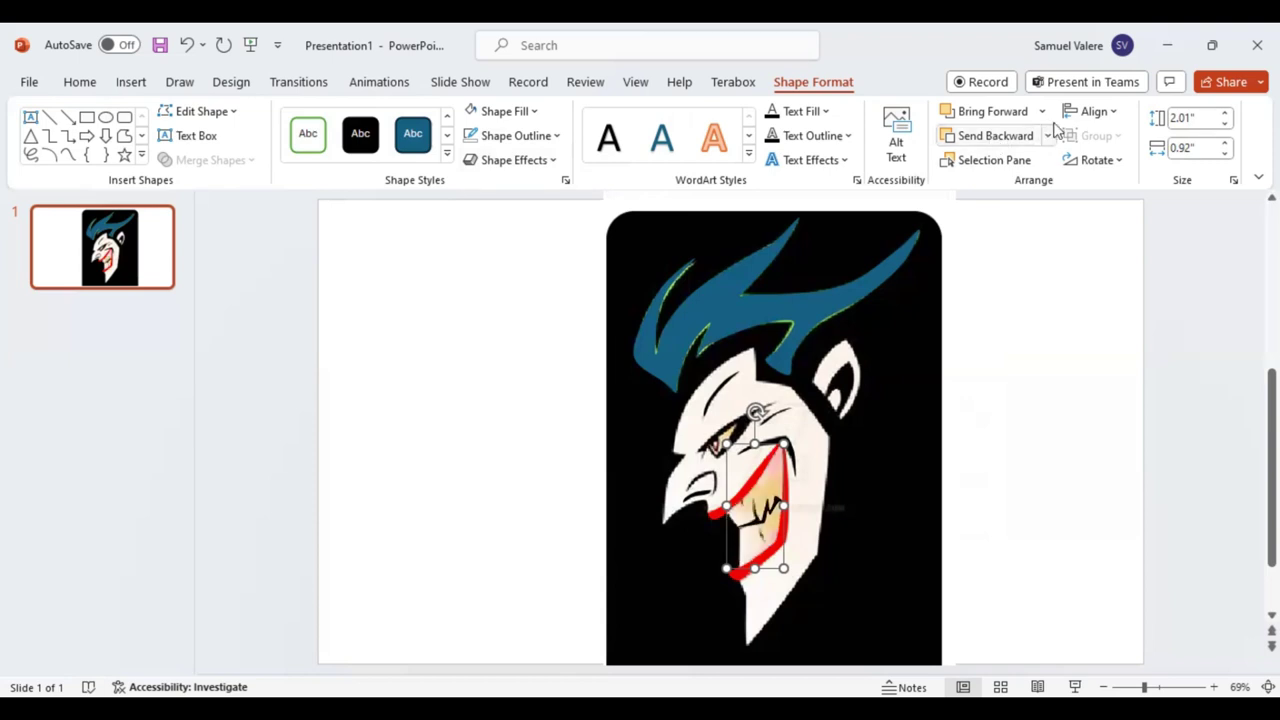
pyautogui.click(993, 114)
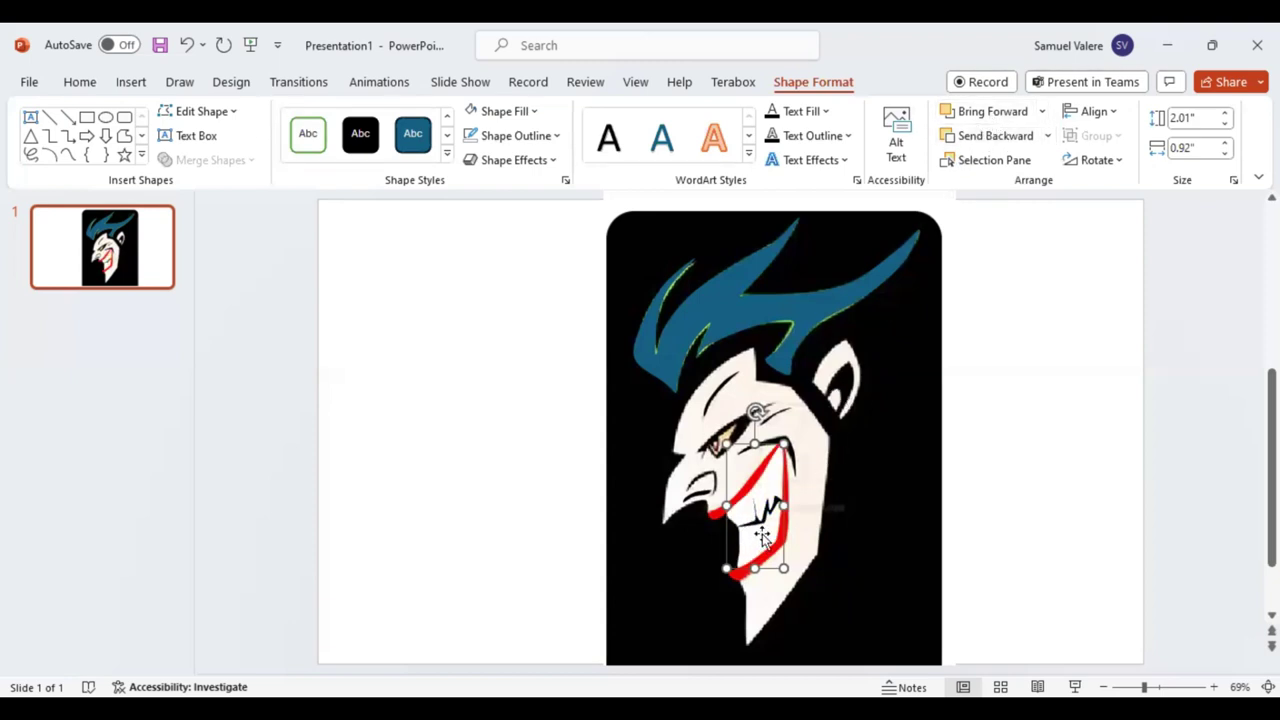
pyautogui.click(763, 535)
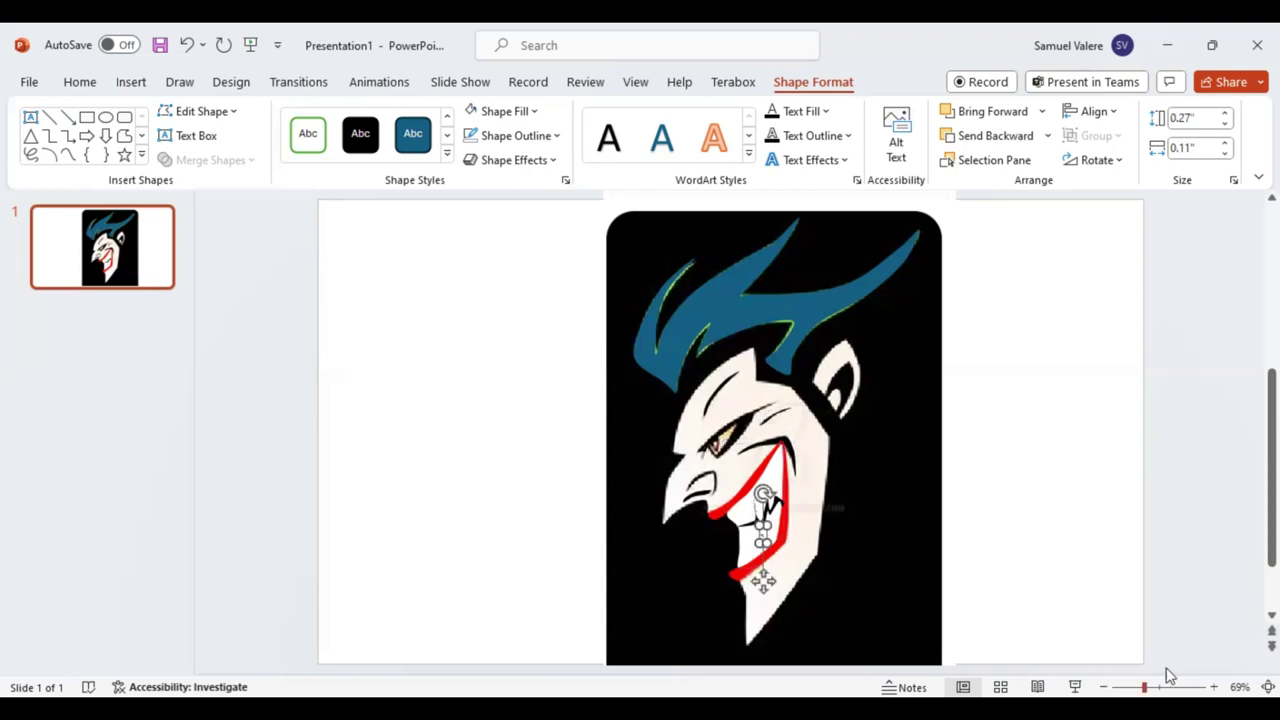
# Zoom to 334%, edit the tiny mouth piece's points into a thin crack, then zoom back out
pyautogui.scroll(5, 1166, 668)
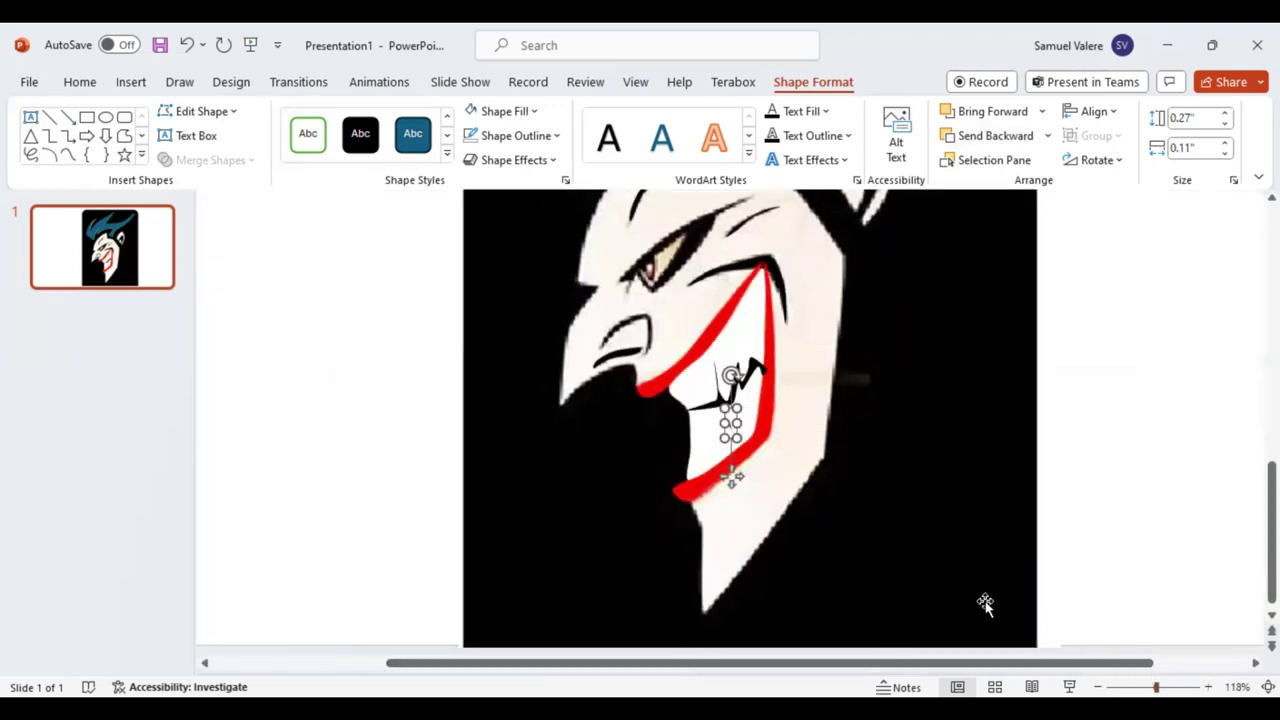
pyautogui.click(1188, 686)
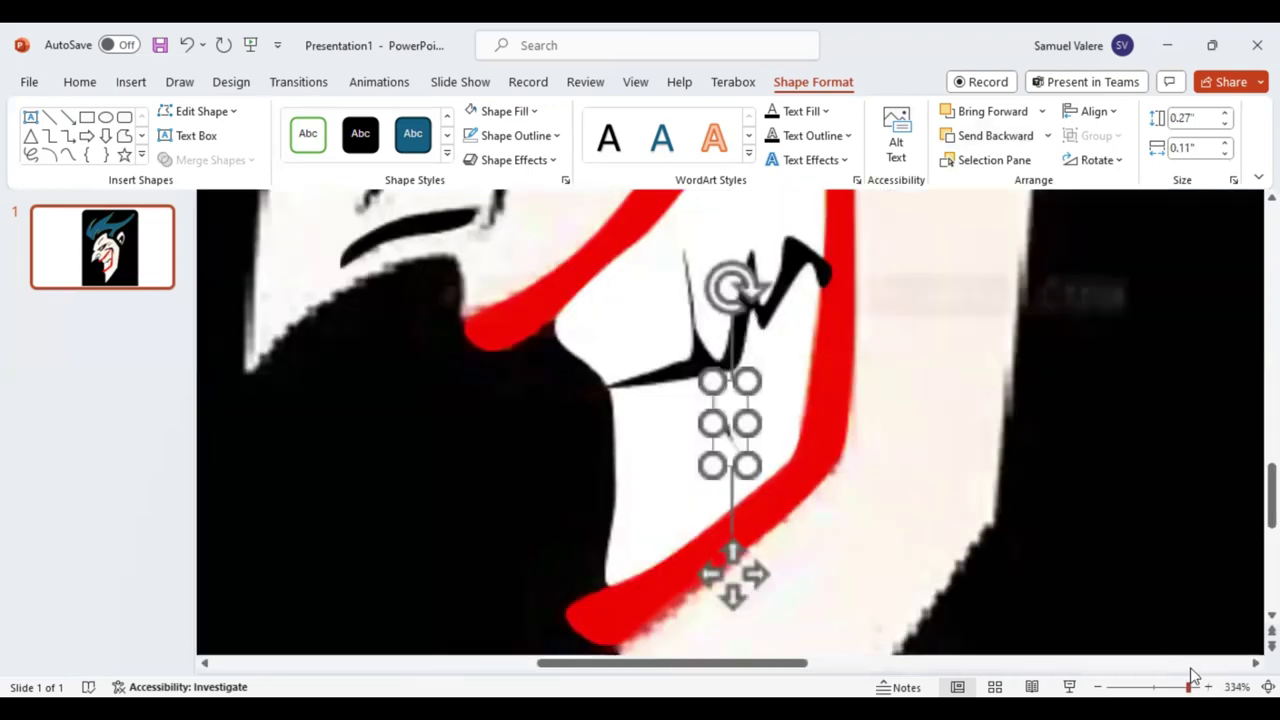
pyautogui.rightClick(726, 428)
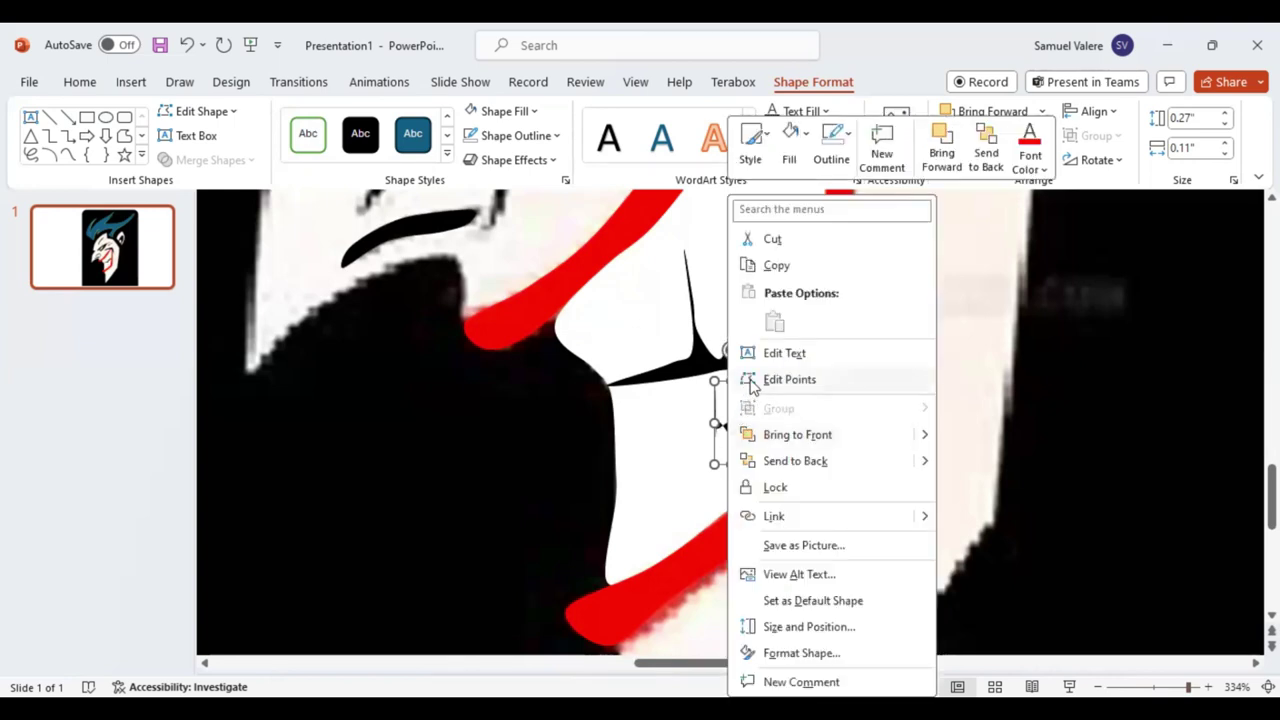
pyautogui.click(752, 386)
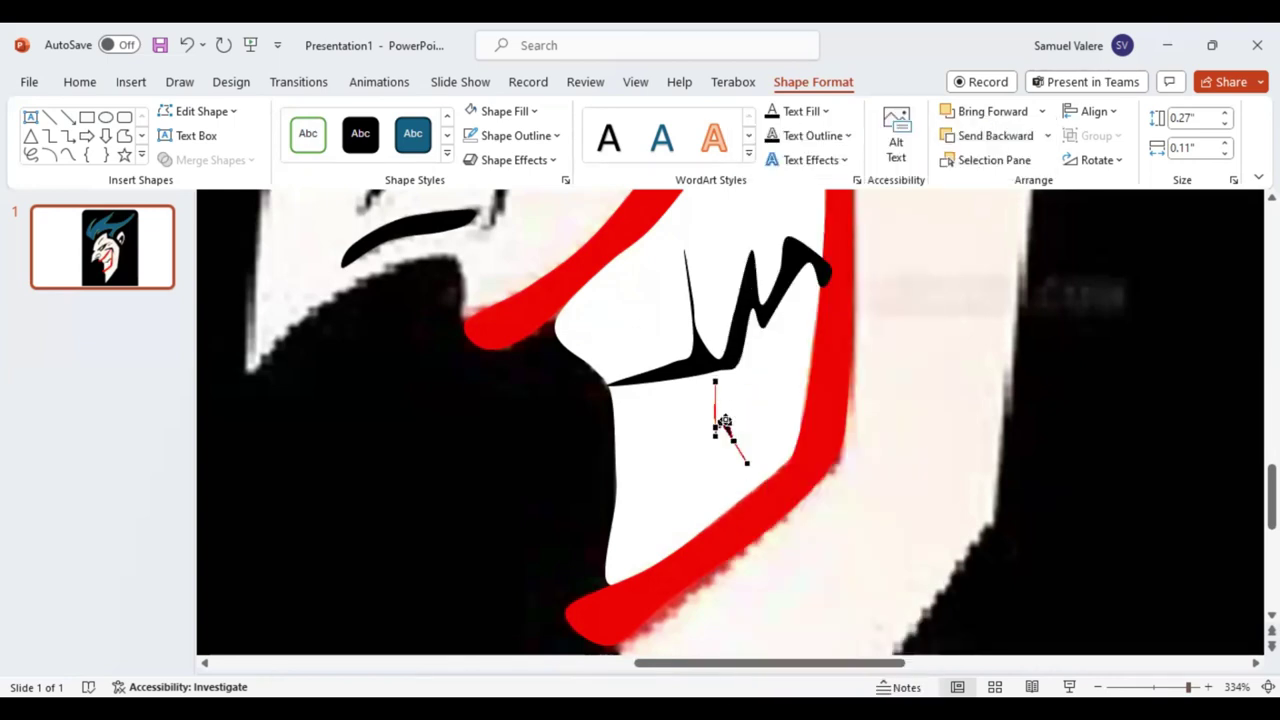
pyautogui.moveTo(729, 421)
pyautogui.mouseDown()
pyautogui.moveTo(712, 440)
pyautogui.moveTo(718, 418)
pyautogui.mouseUp()
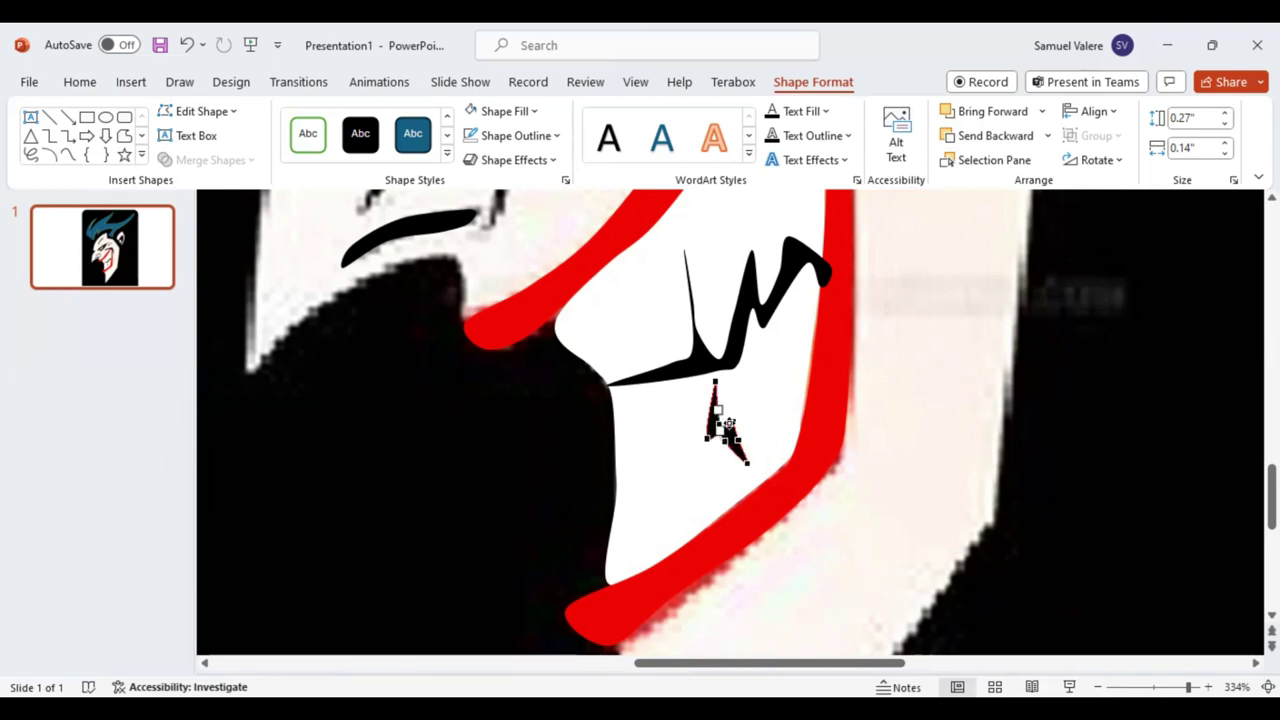
pyautogui.click(731, 424)
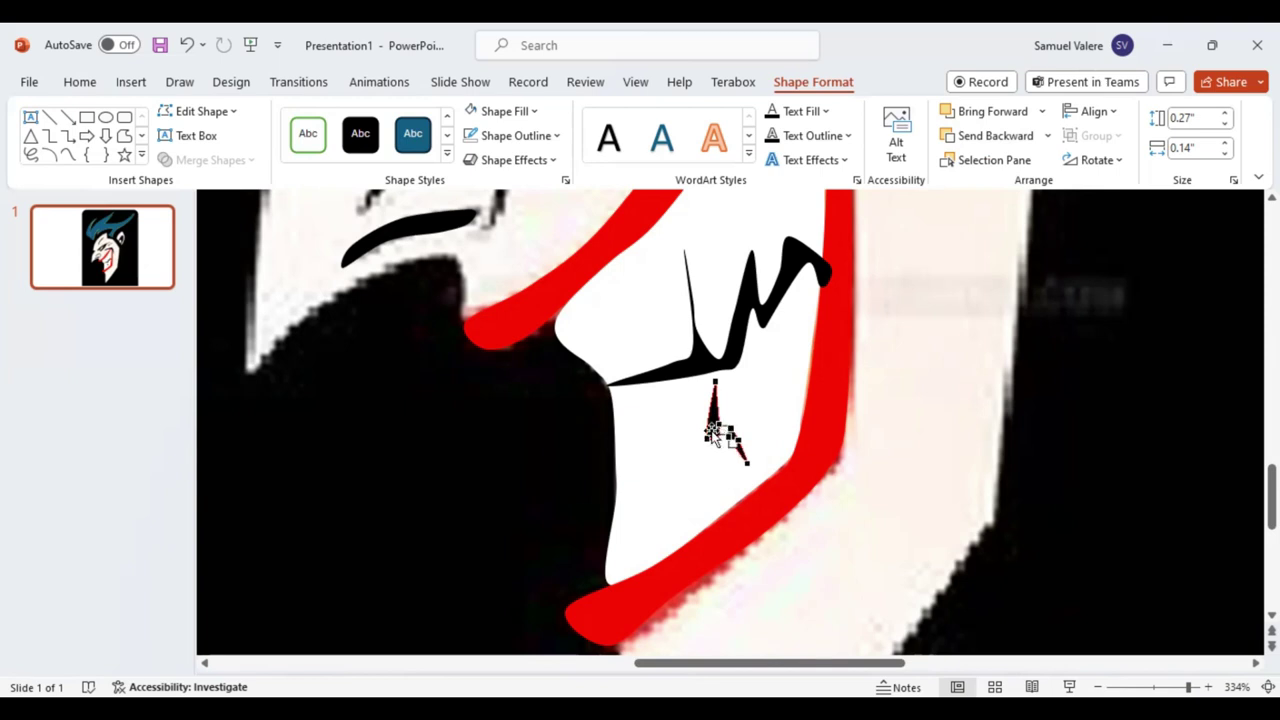
pyautogui.click(710, 426)
pyautogui.click(1150, 686)
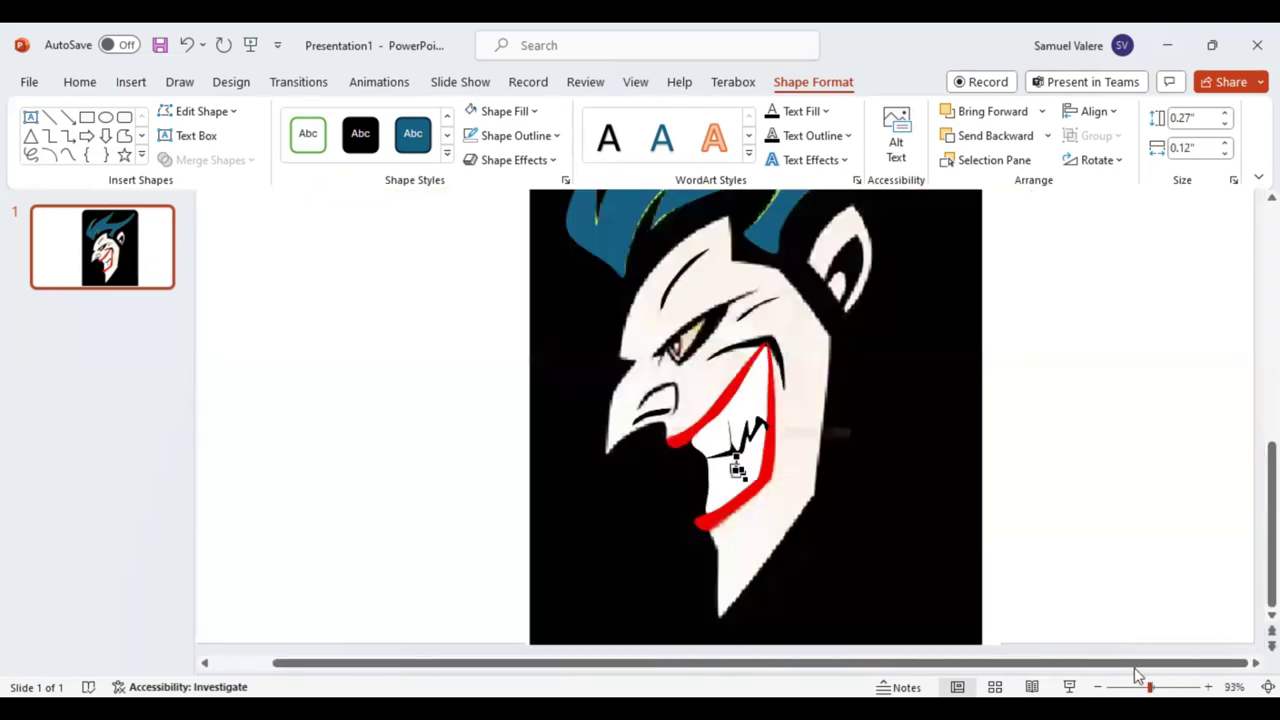
pyautogui.click(1136, 686)
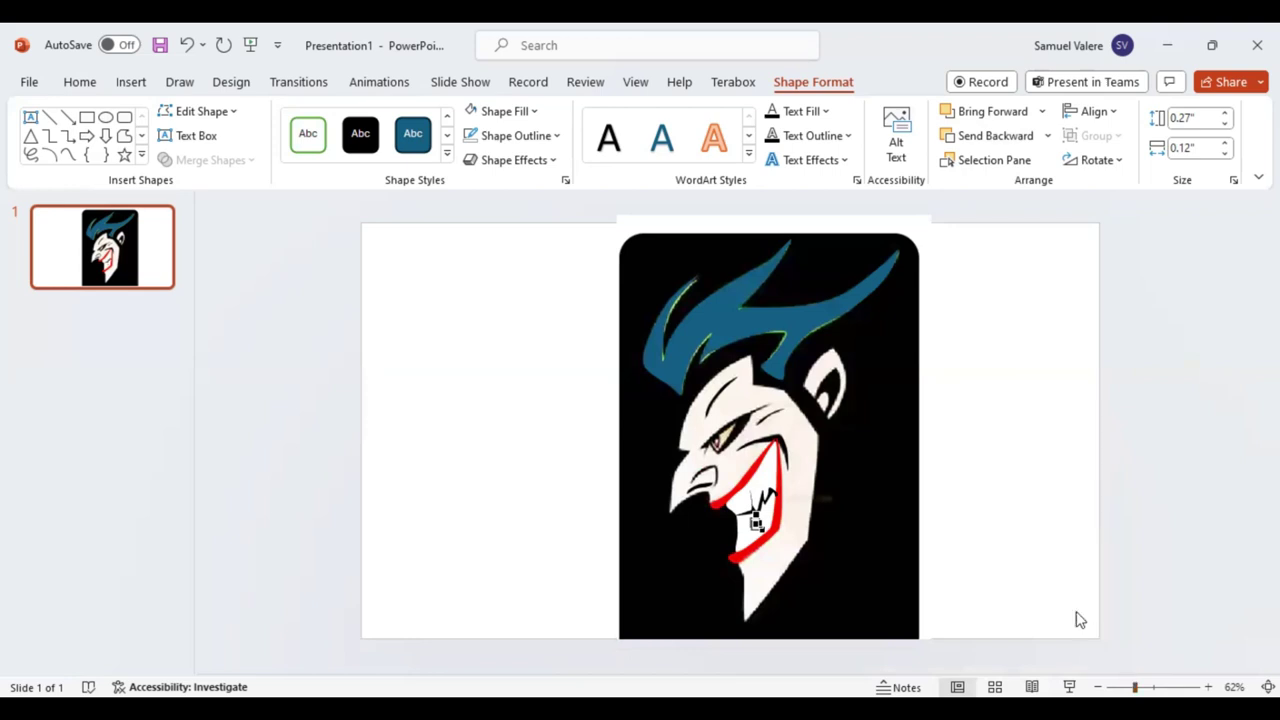
# Trace freeform shapes over the earlobe and ear, fill the ear shape white and shrink it to fit
pyautogui.click(68, 157)
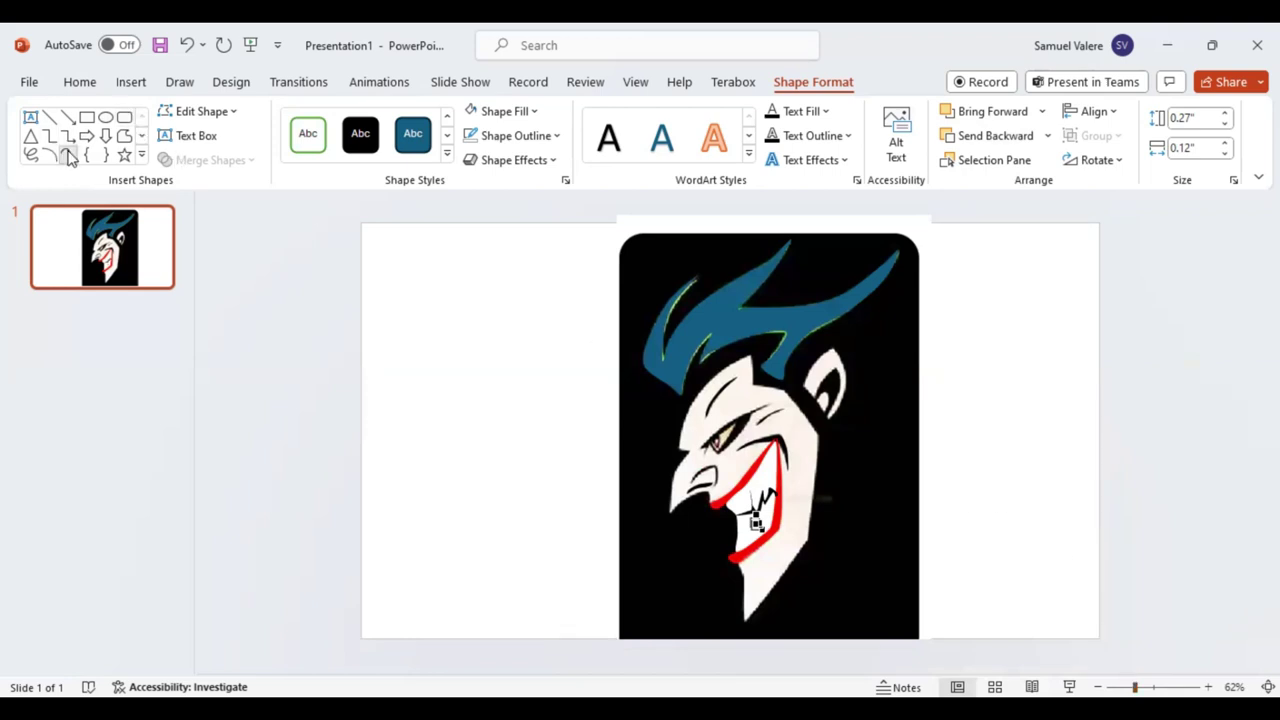
pyautogui.click(815, 402)
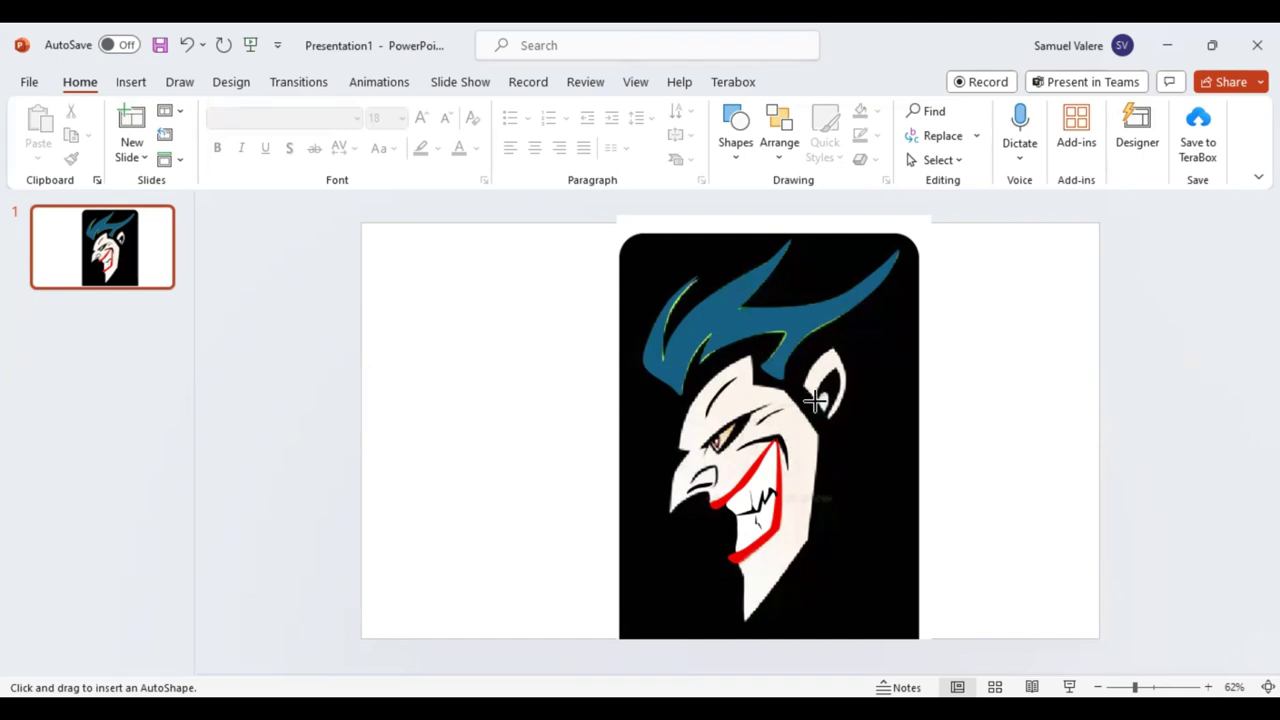
pyautogui.moveTo(817, 402); pyautogui.dragTo(832, 428)
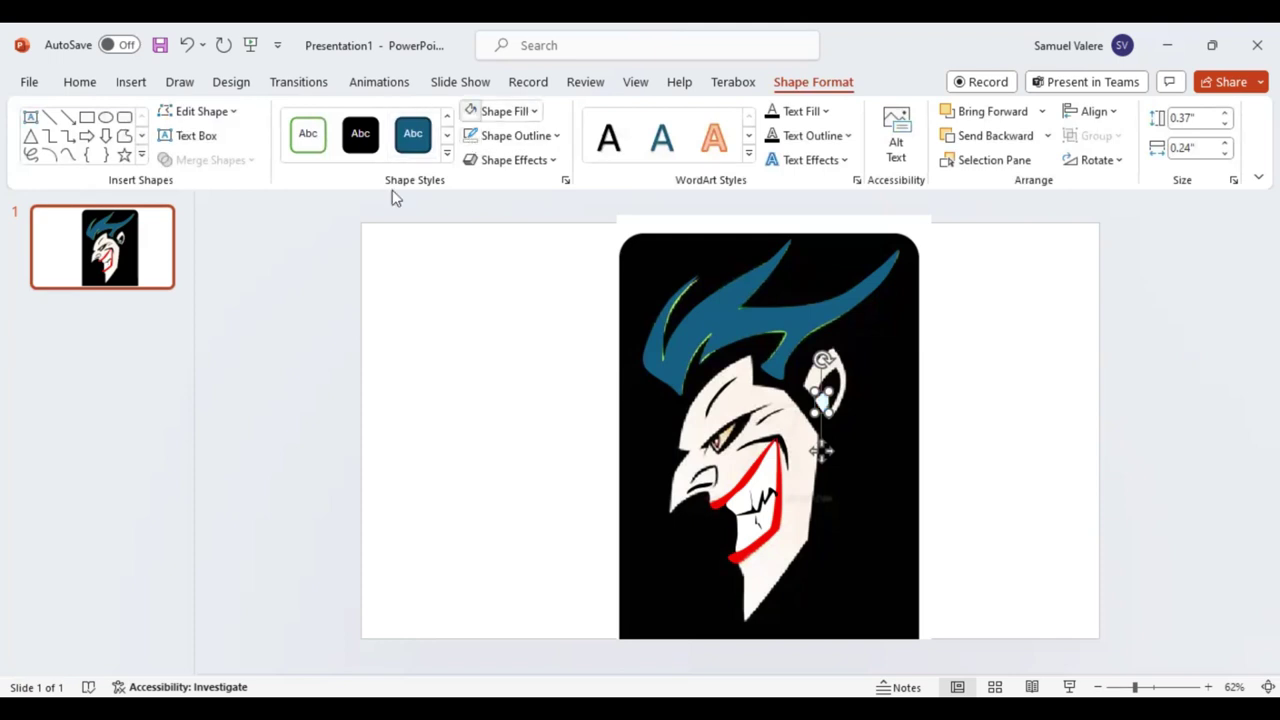
pyautogui.click(68, 157)
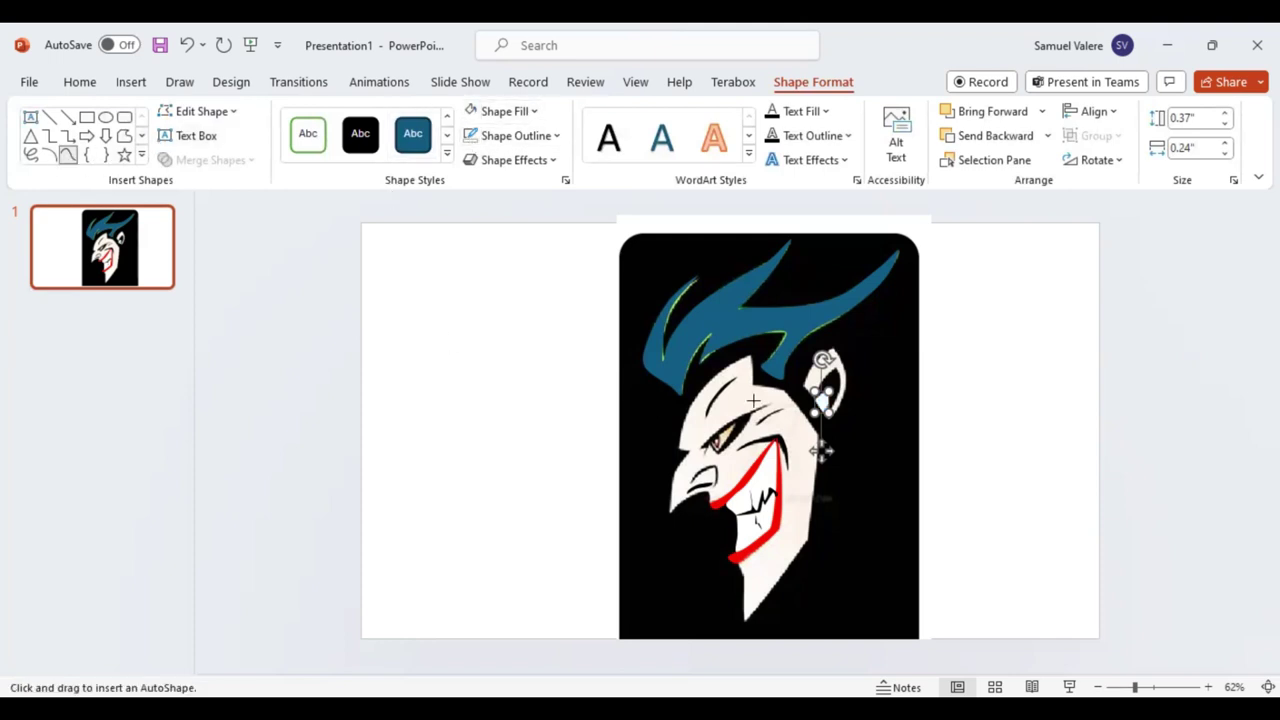
pyautogui.click(805, 375)
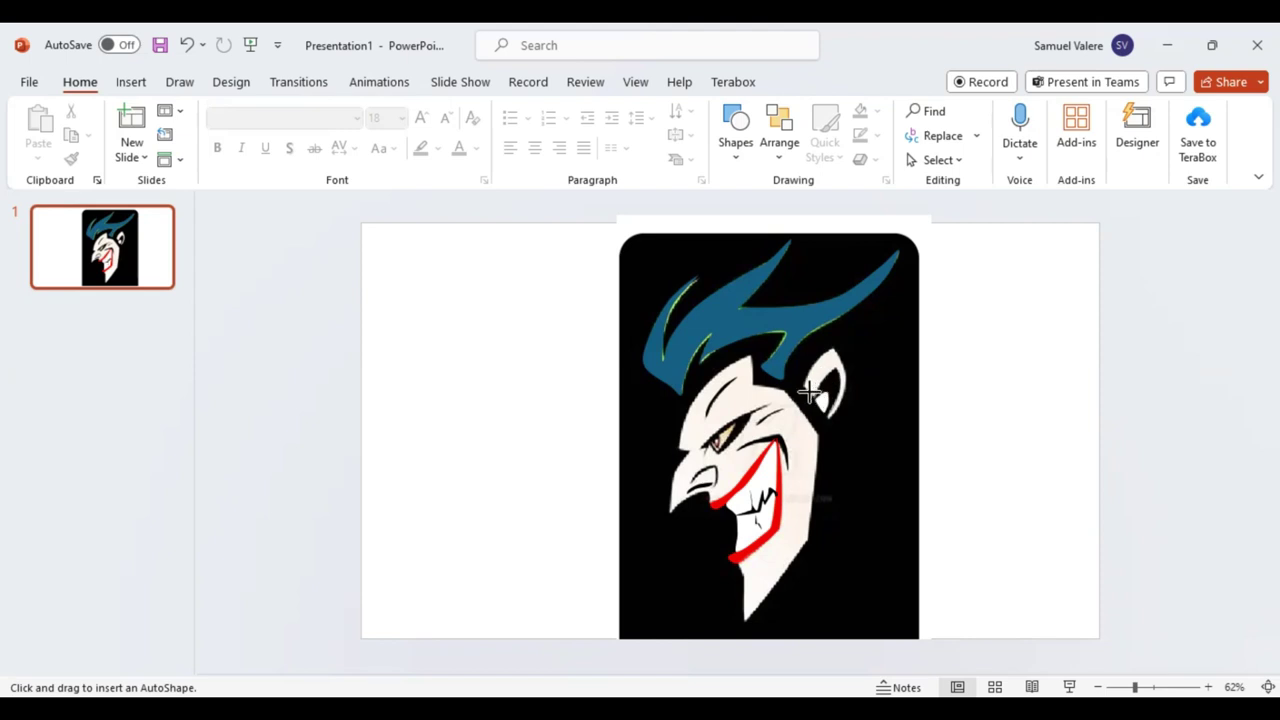
pyautogui.moveTo(801, 346); pyautogui.dragTo(846, 420)
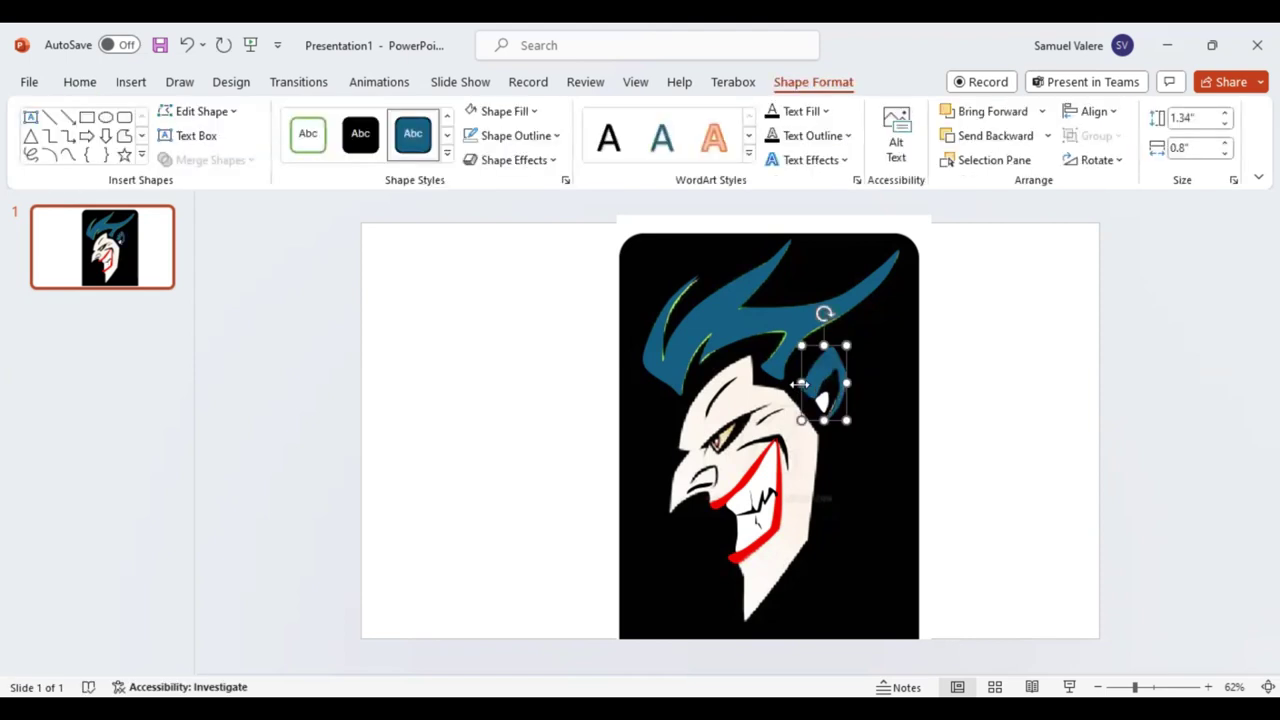
pyautogui.click(477, 111)
pyautogui.moveTo(803, 421); pyautogui.dragTo(826, 408)
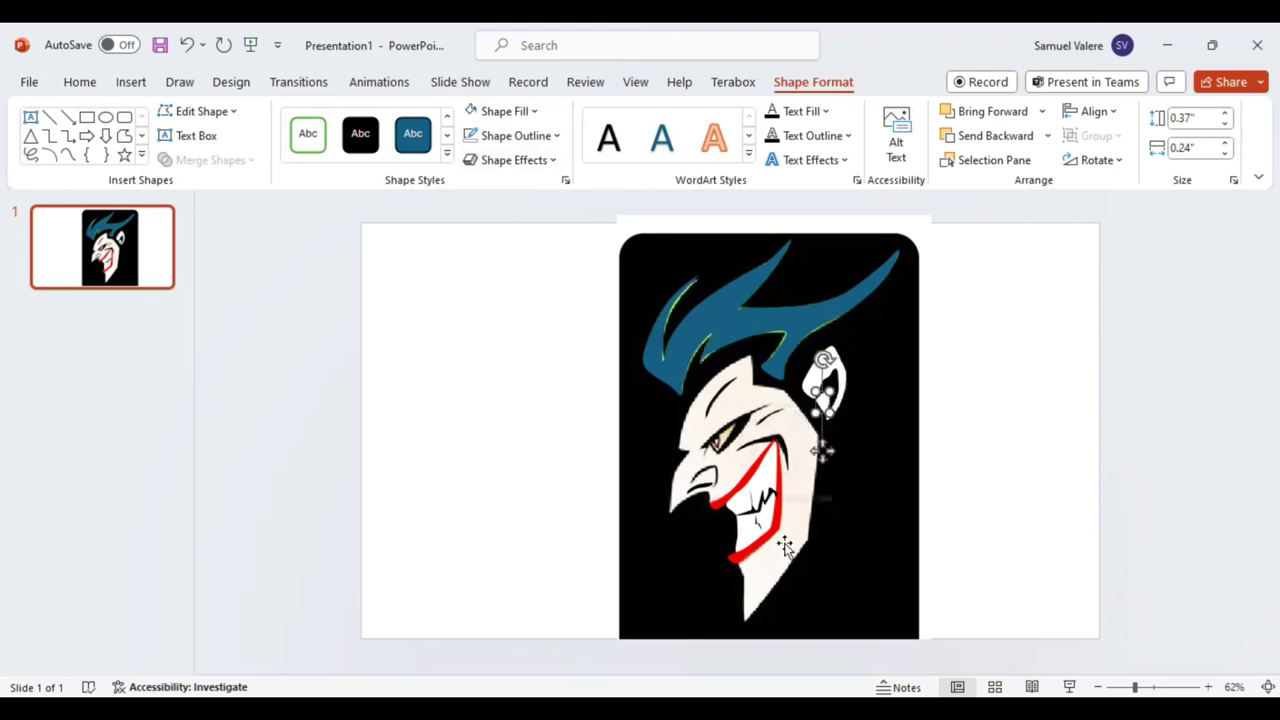
pyautogui.click(68, 155)
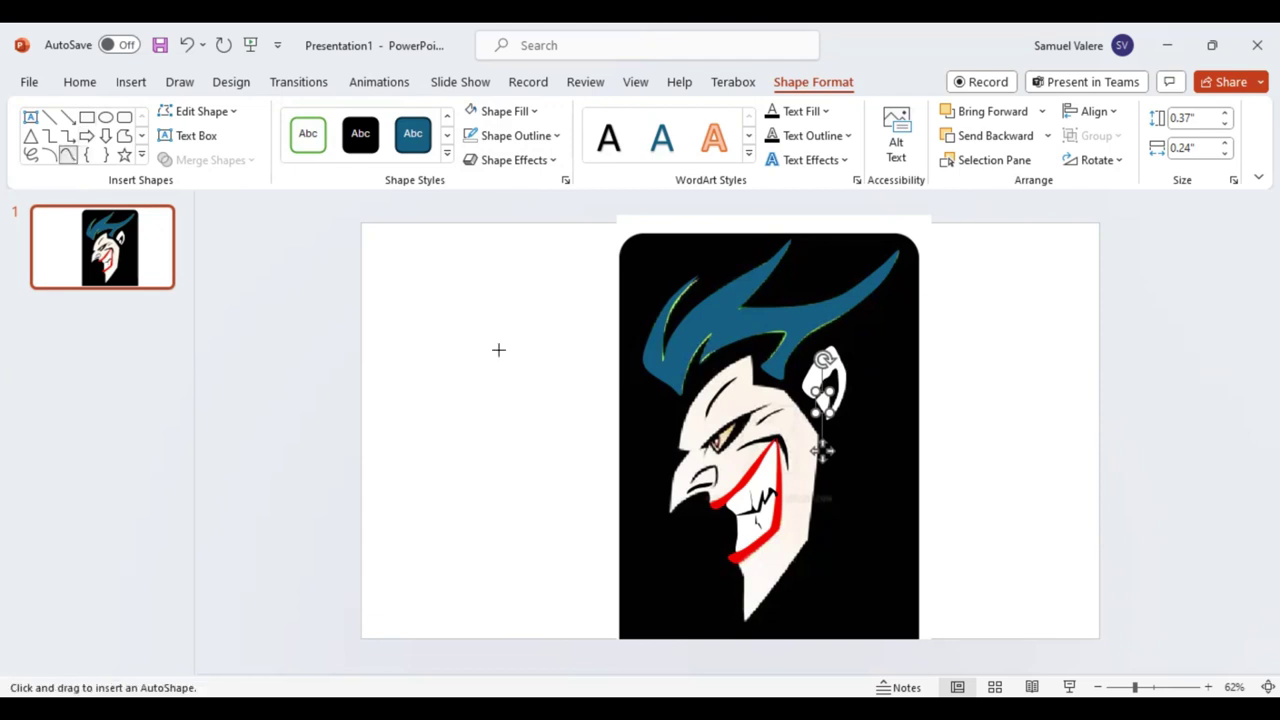
# Trace the full face outline as one freeform, starting and closing at the chin
pyautogui.click(667, 511)
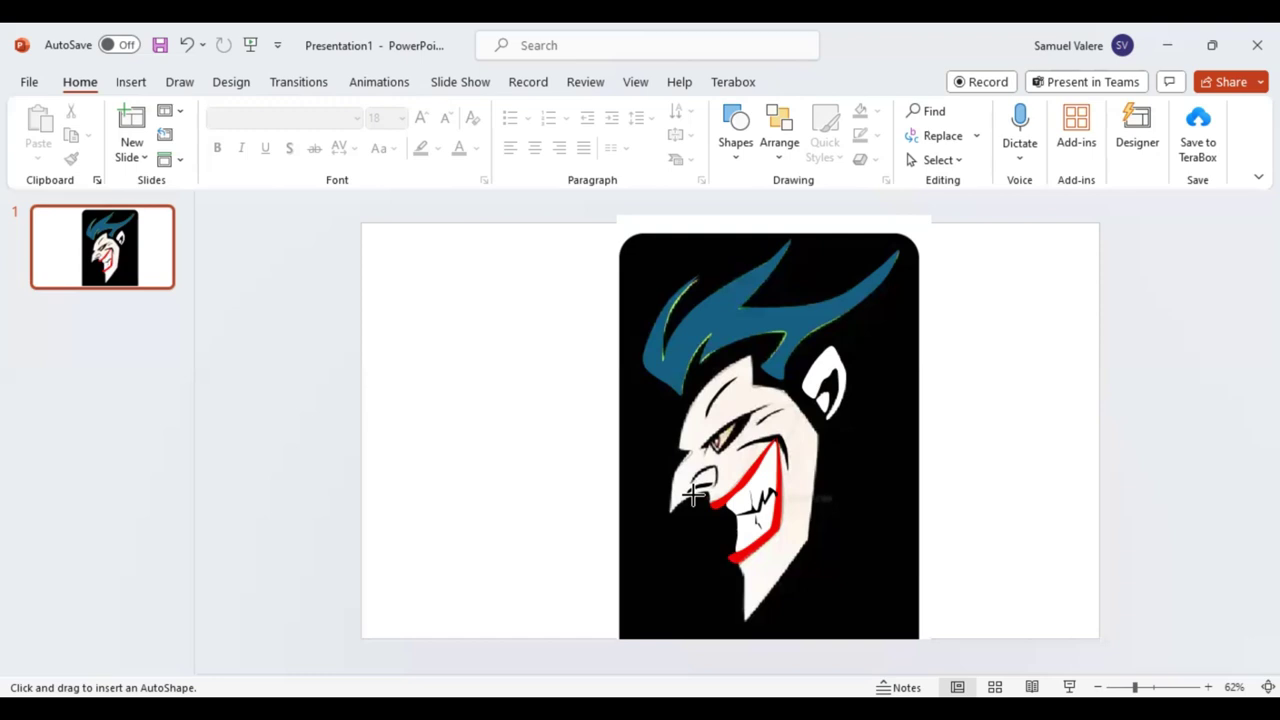
pyautogui.click(668, 511)
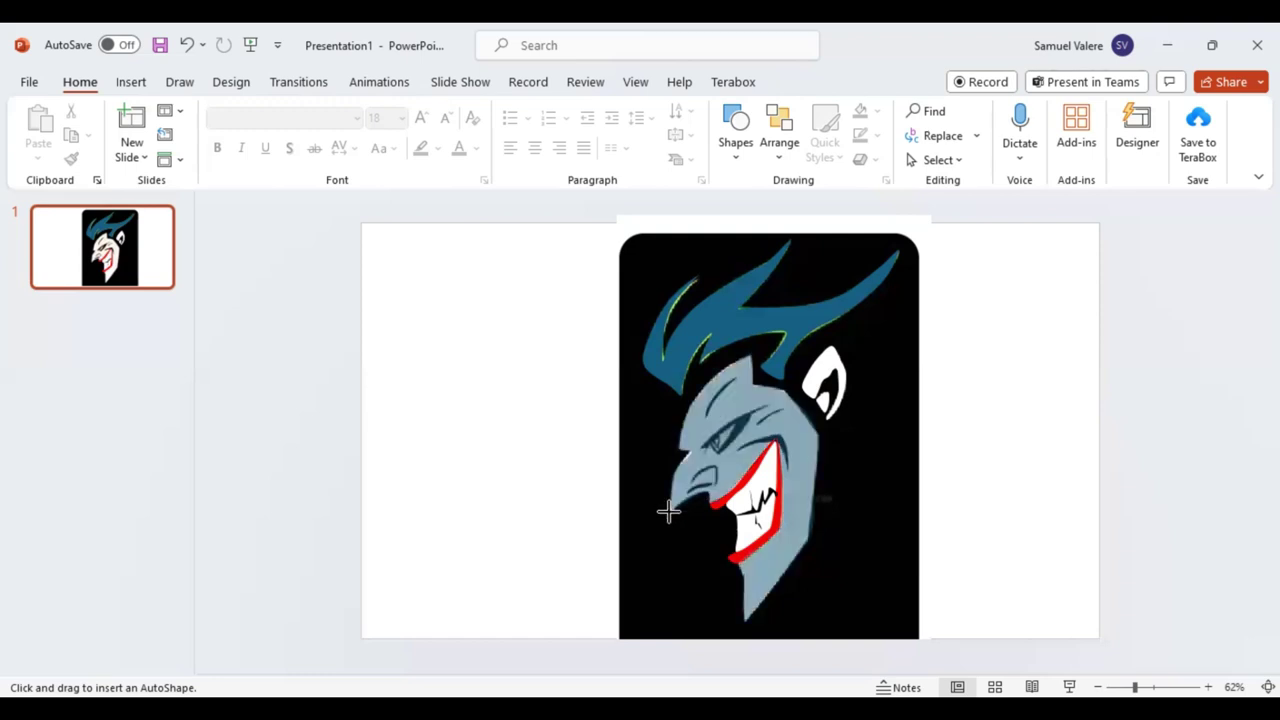
pyautogui.click(668, 511)
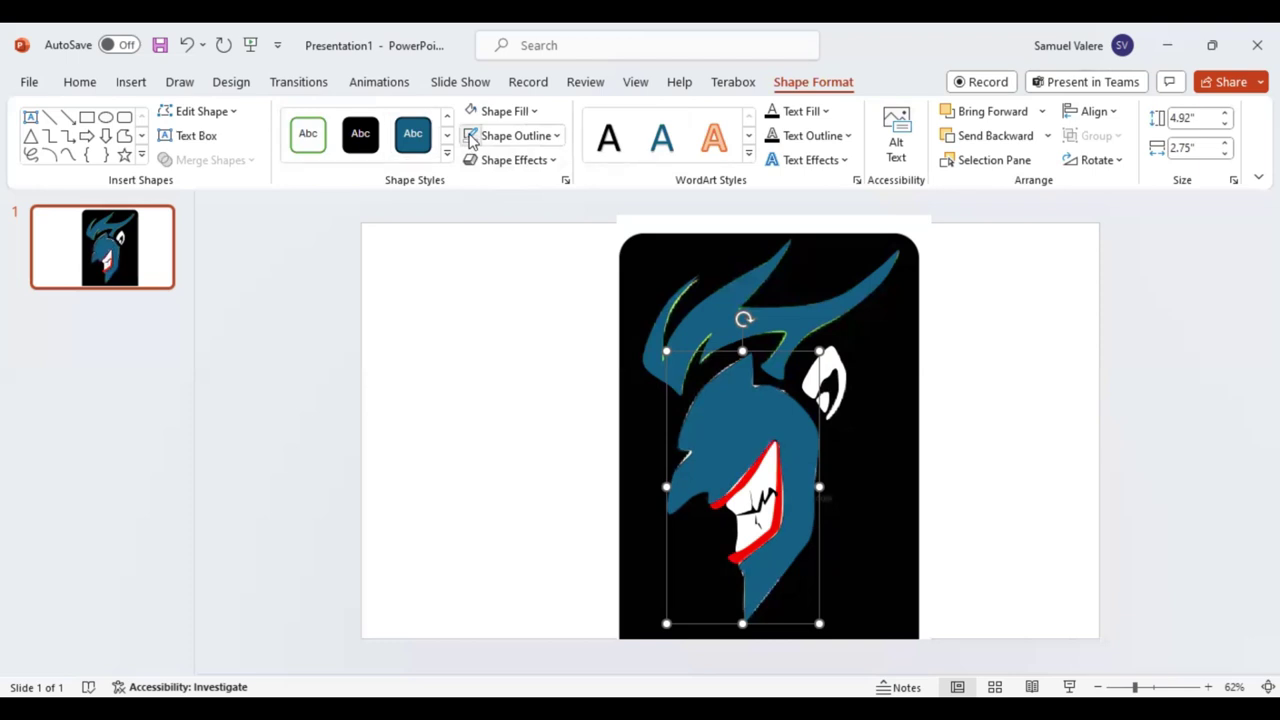
# Edit the face shape's points, pulling the teeth-edge vertex down to follow the mouth
pyautogui.rightClick(792, 455)
pyautogui.click(849, 380)
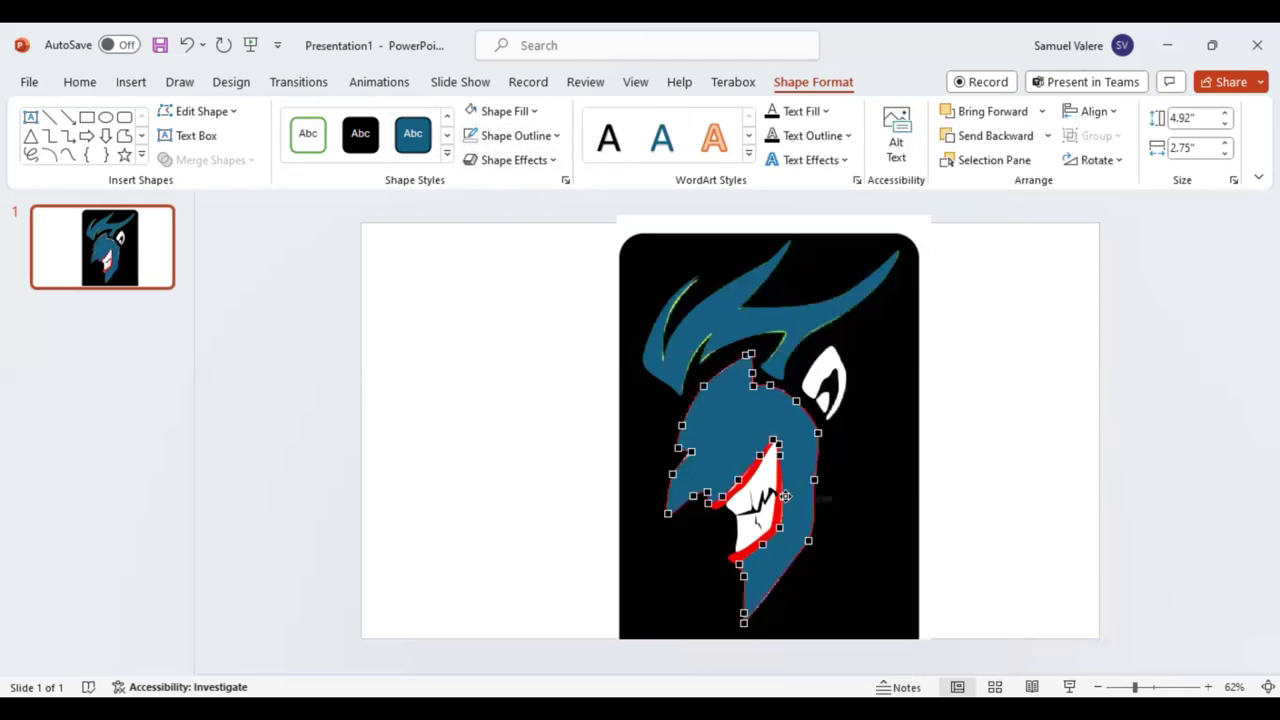
pyautogui.moveTo(783, 495); pyautogui.dragTo(778, 527)
pyautogui.moveTo(777, 525); pyautogui.dragTo(778, 519)
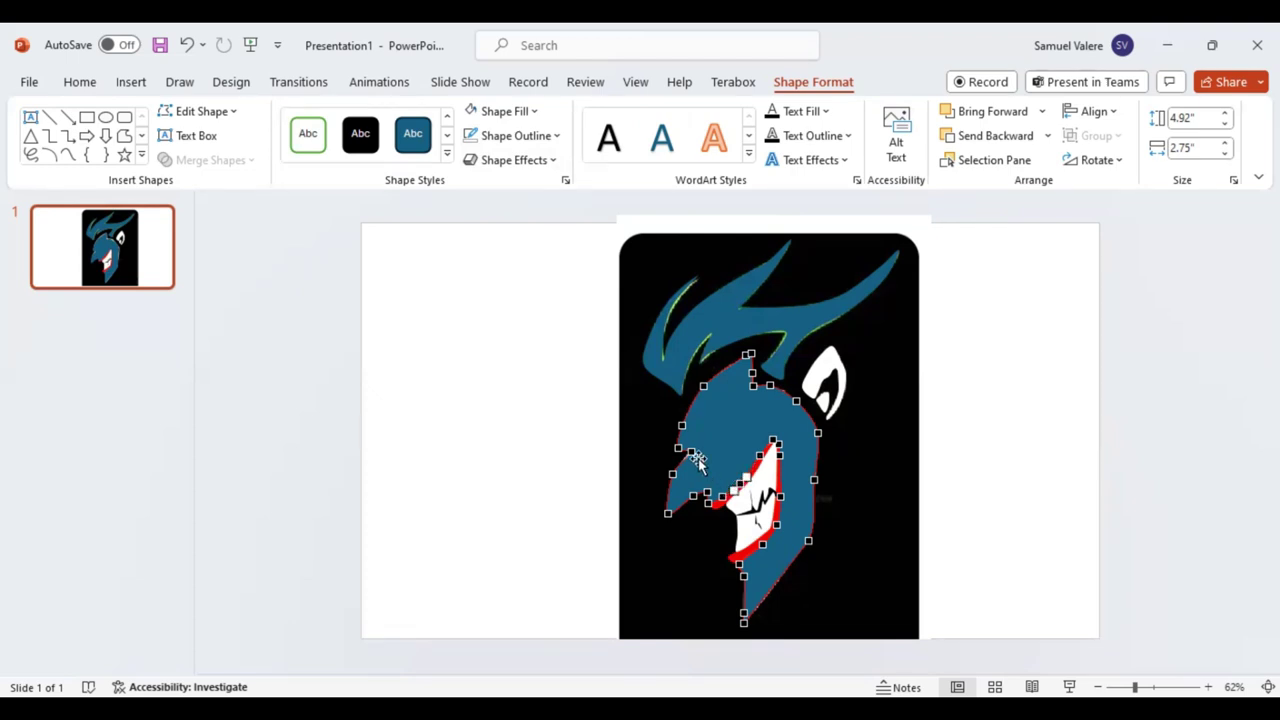
# Finish editing the face points and briefly enter Edit Points on the white eye shape
pyautogui.click(834, 443)
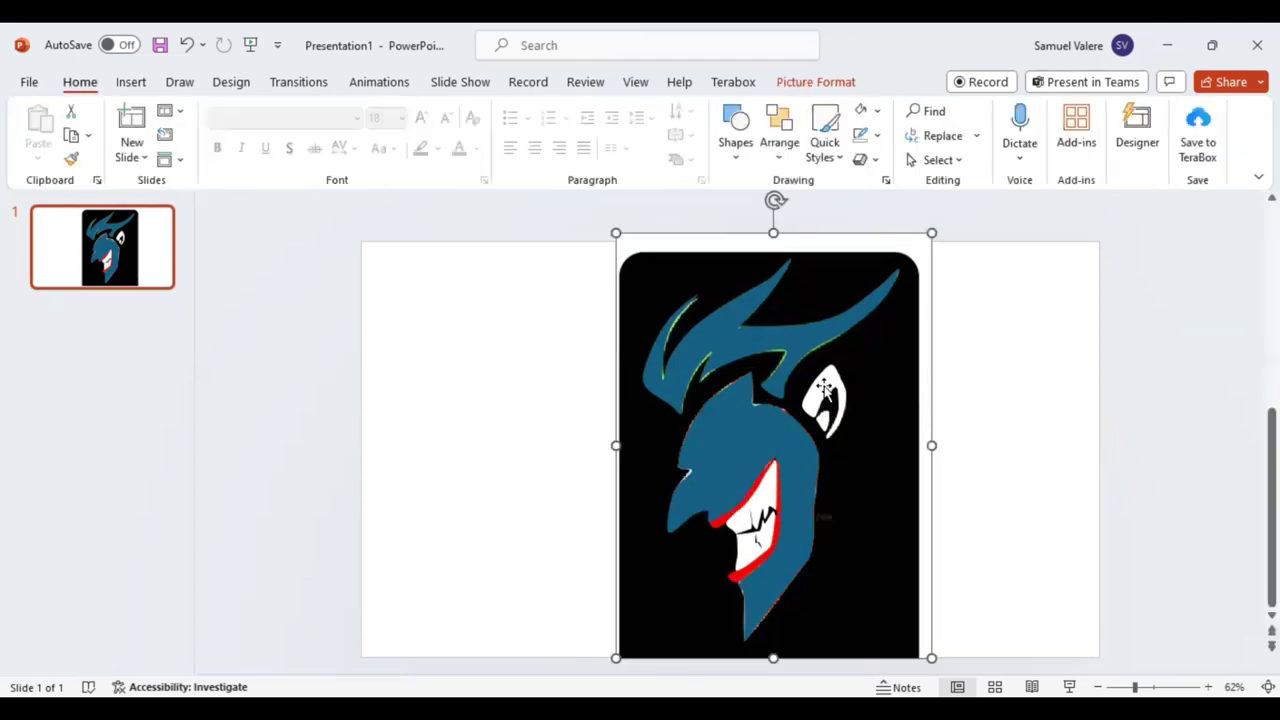
pyautogui.click(824, 383)
pyautogui.rightClick(824, 383)
pyautogui.click(868, 377)
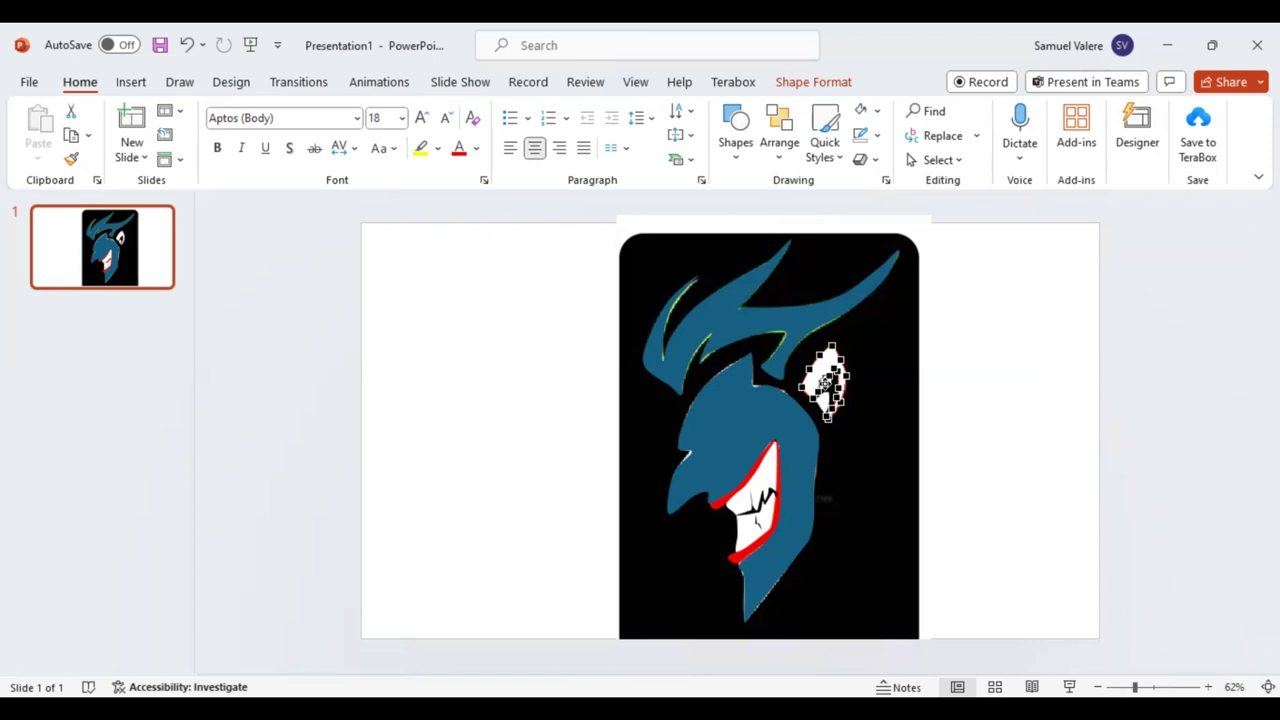
pyautogui.click(850, 440)
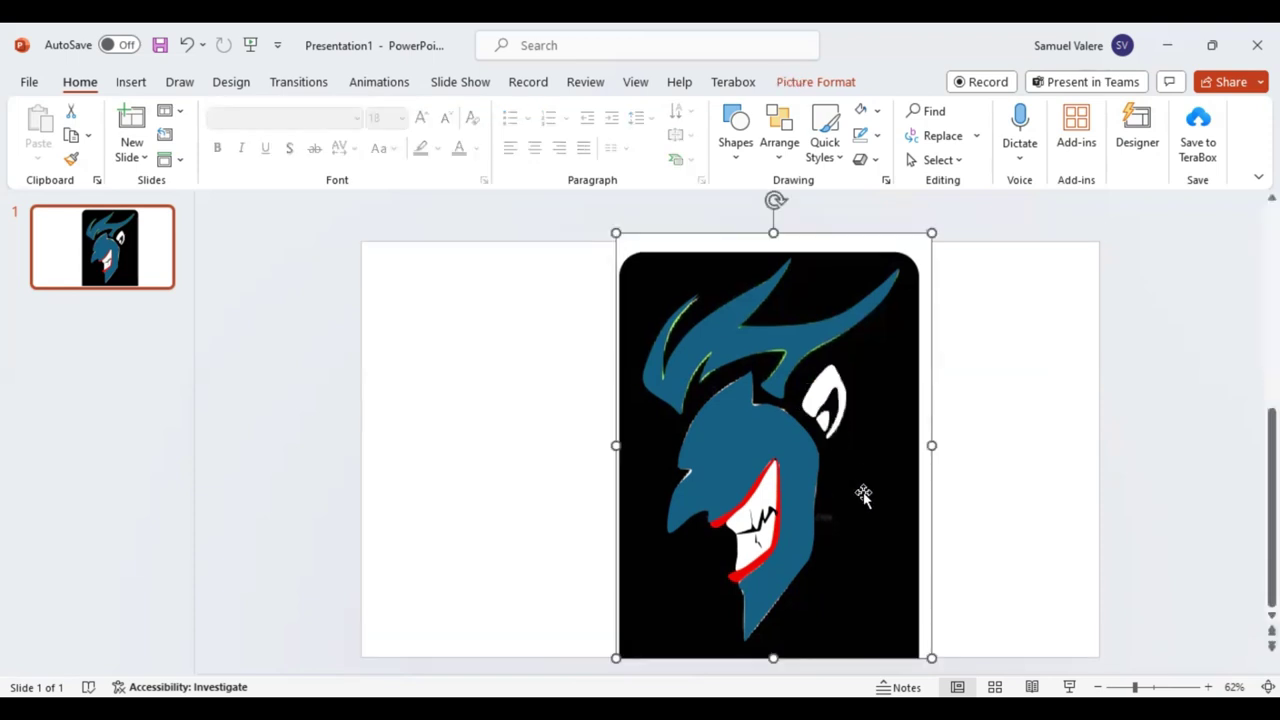
# Fill the blue face shape white
pyautogui.click(757, 440)
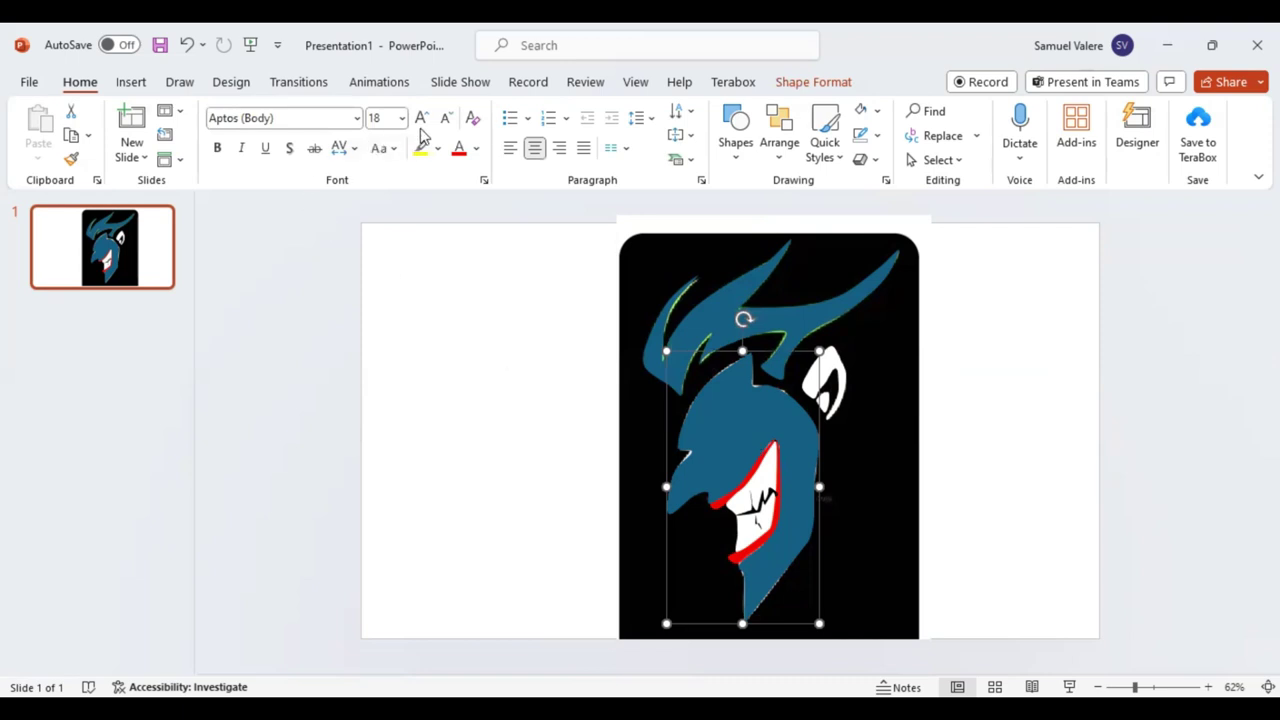
pyautogui.click(813, 84)
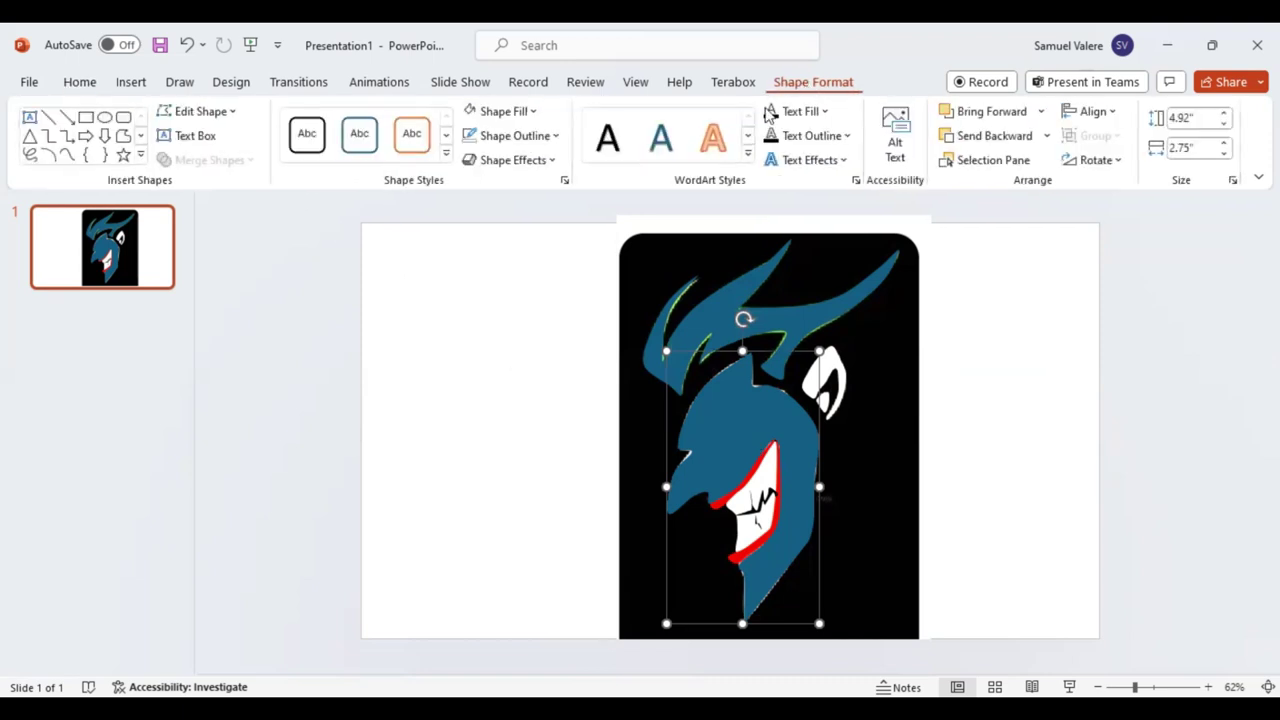
pyautogui.click(470, 112)
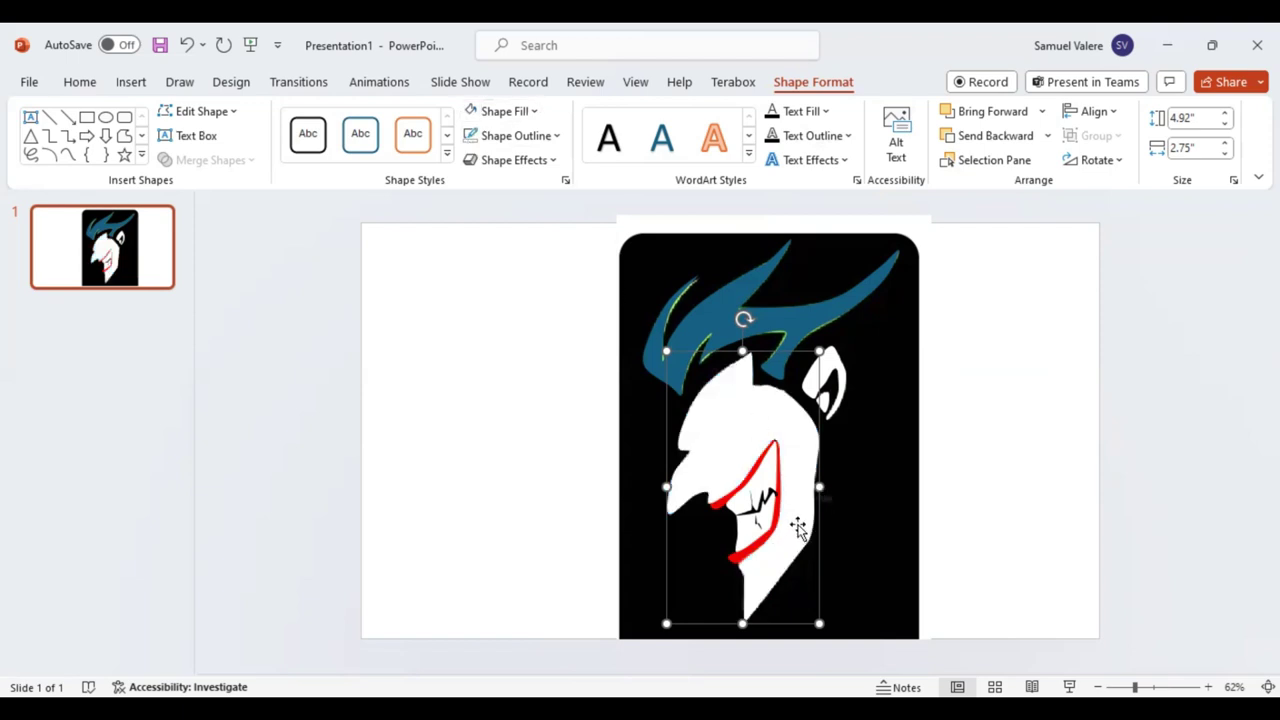
# Send the white face shape back until the eye and brow details show above it
pyautogui.click(1003, 136)
pyautogui.click(1003, 136)
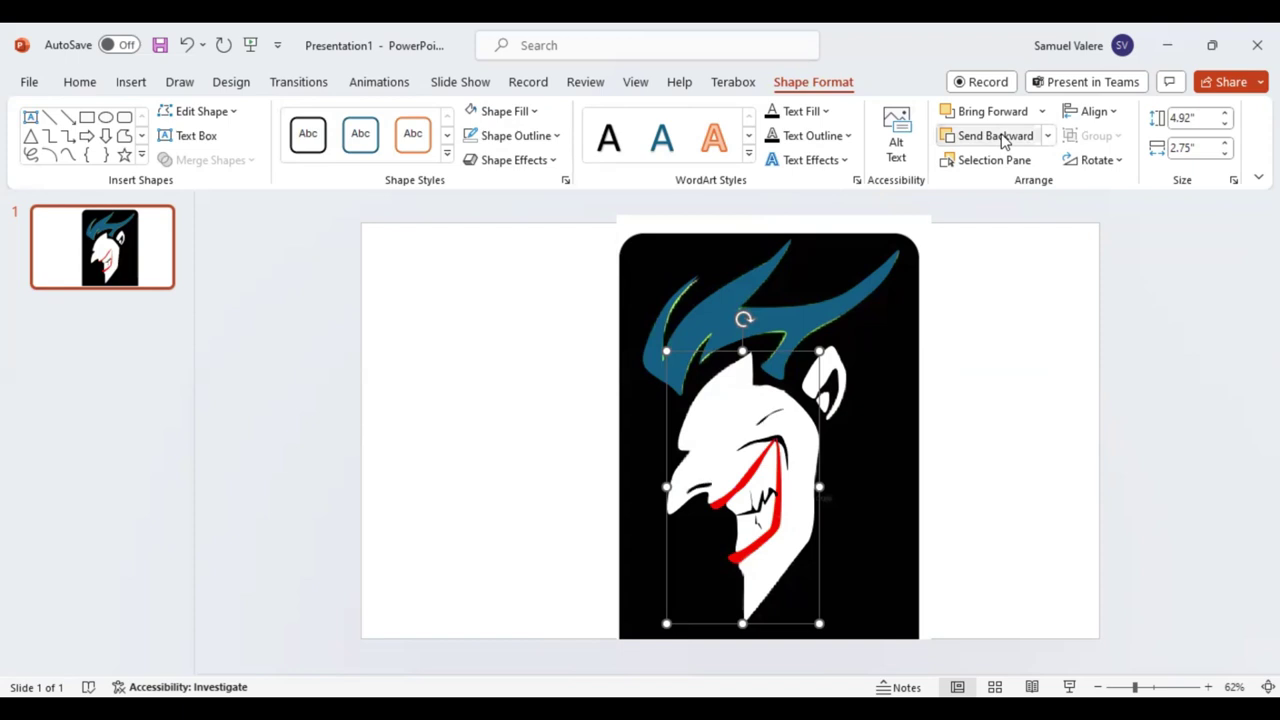
pyautogui.click(1003, 136)
pyautogui.click(1003, 136)
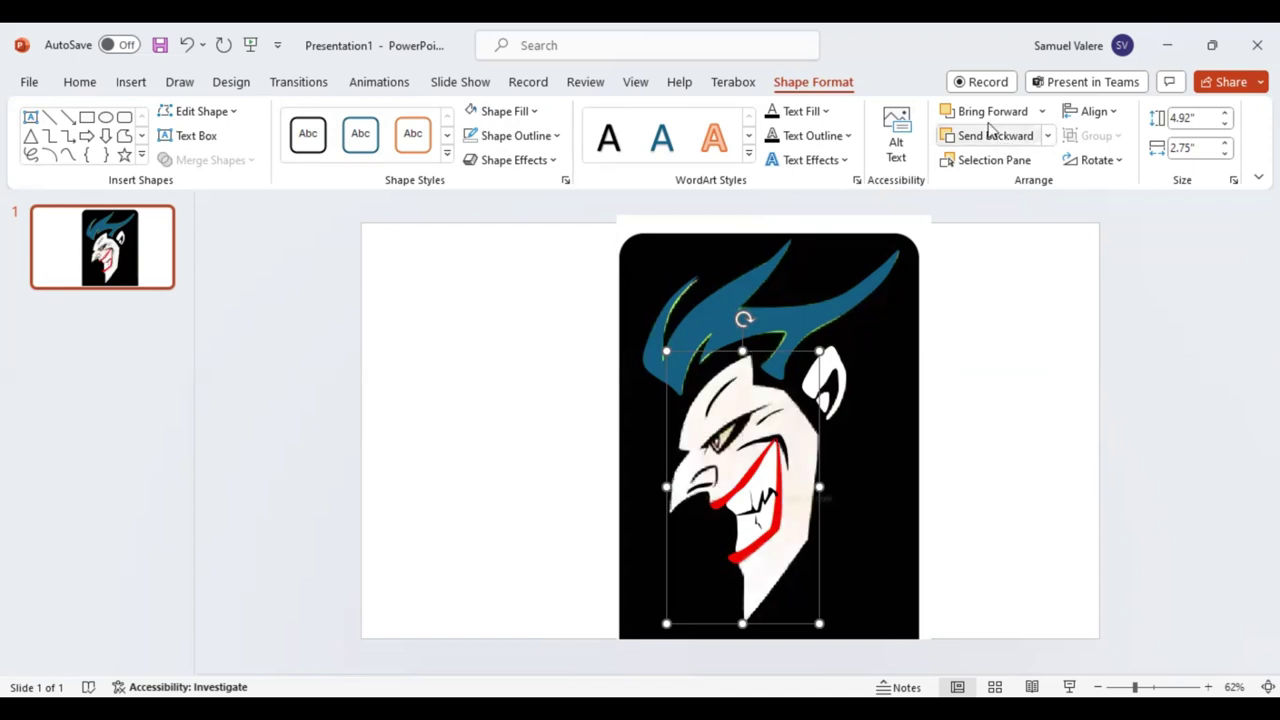
pyautogui.click(990, 111)
pyautogui.click(988, 137)
pyautogui.click(986, 117)
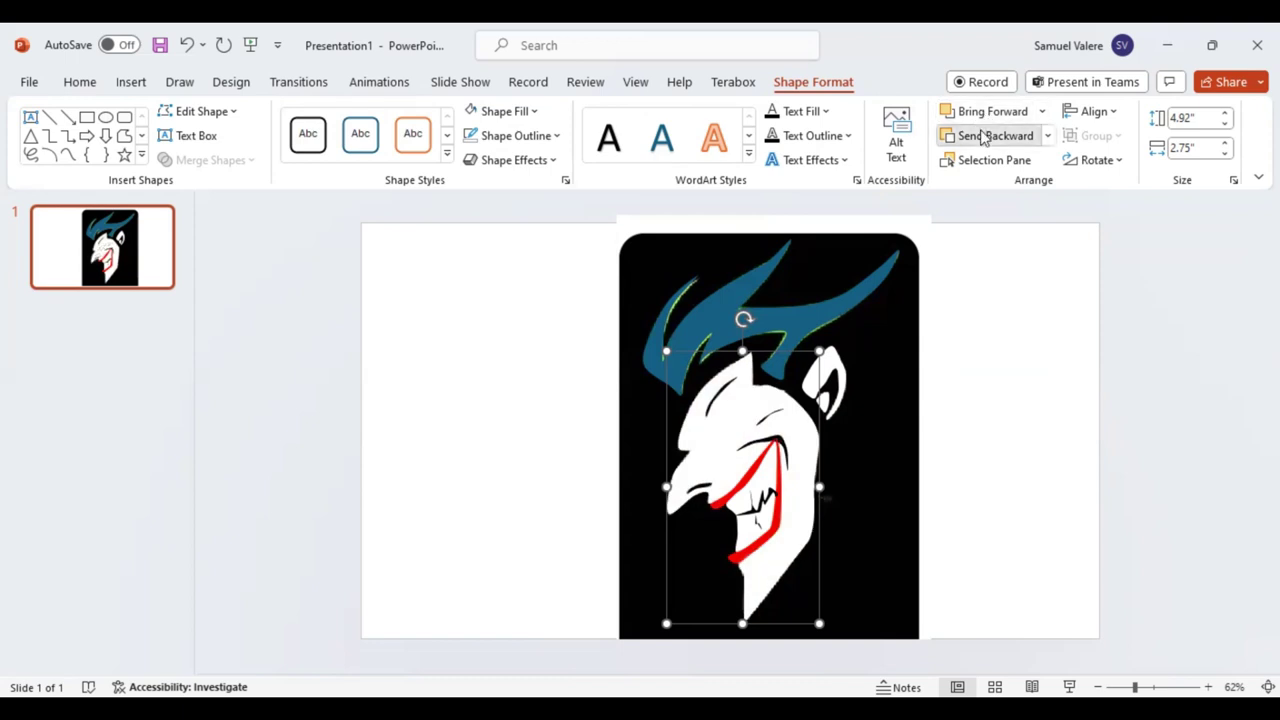
pyautogui.click(986, 135)
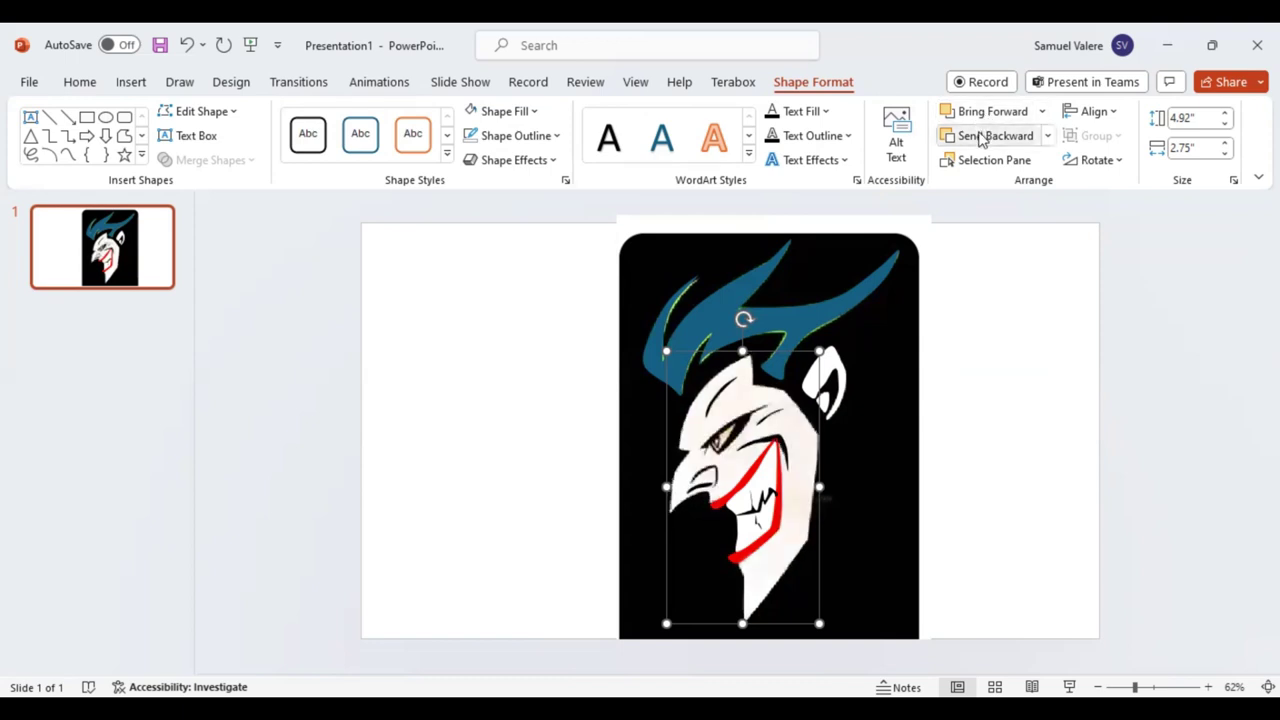
pyautogui.click(67, 154)
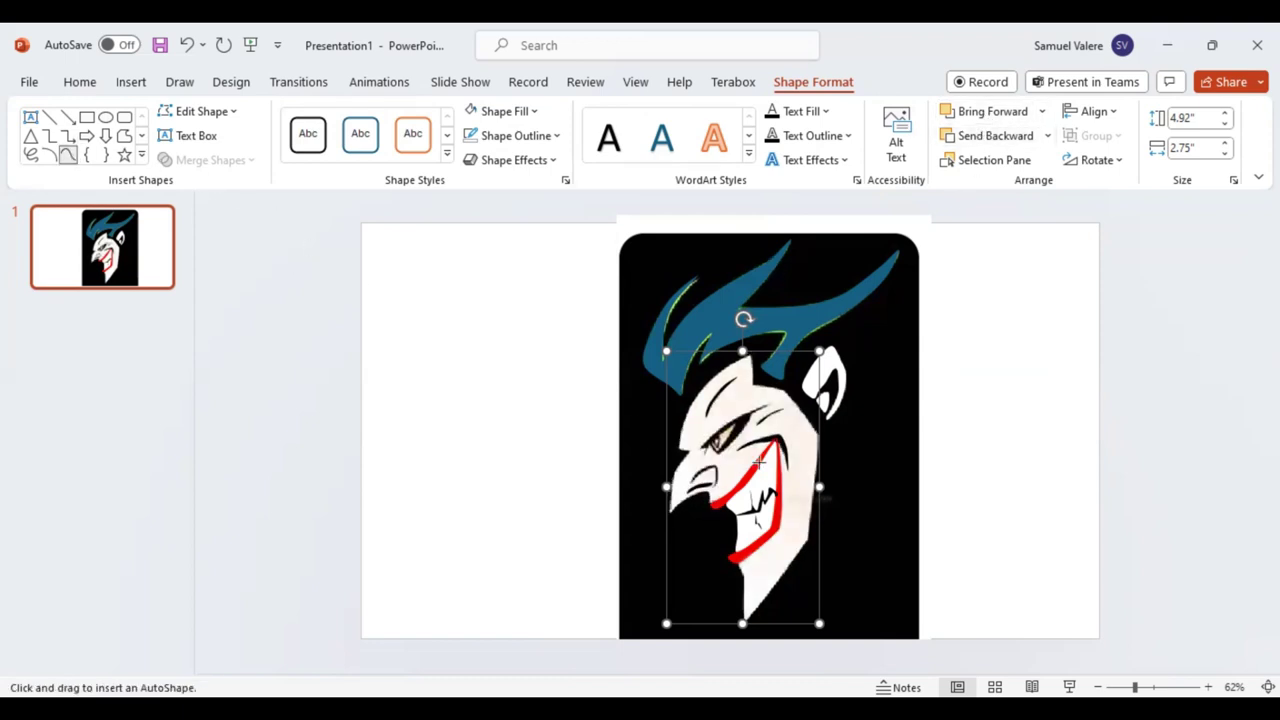
# Draw a freeform eye shape over the left eye and fill it black
pyautogui.click(766, 404)
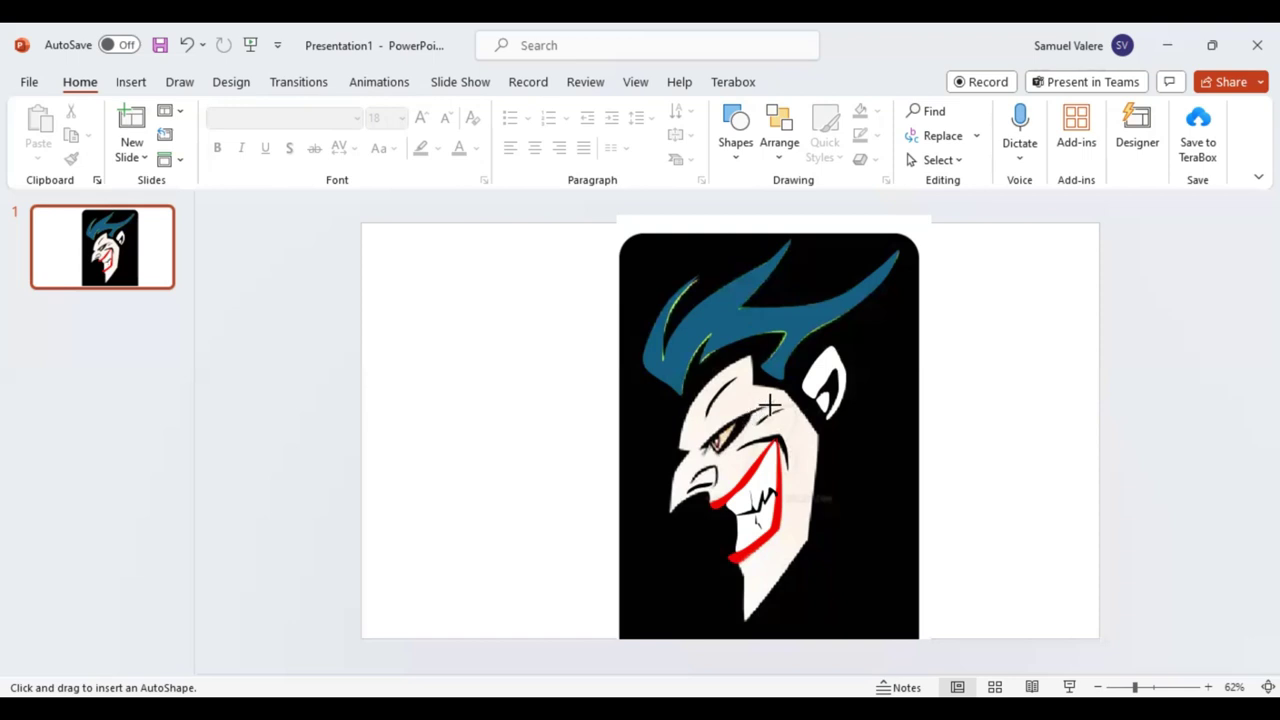
pyautogui.moveTo(698, 456); pyautogui.dragTo(774, 400)
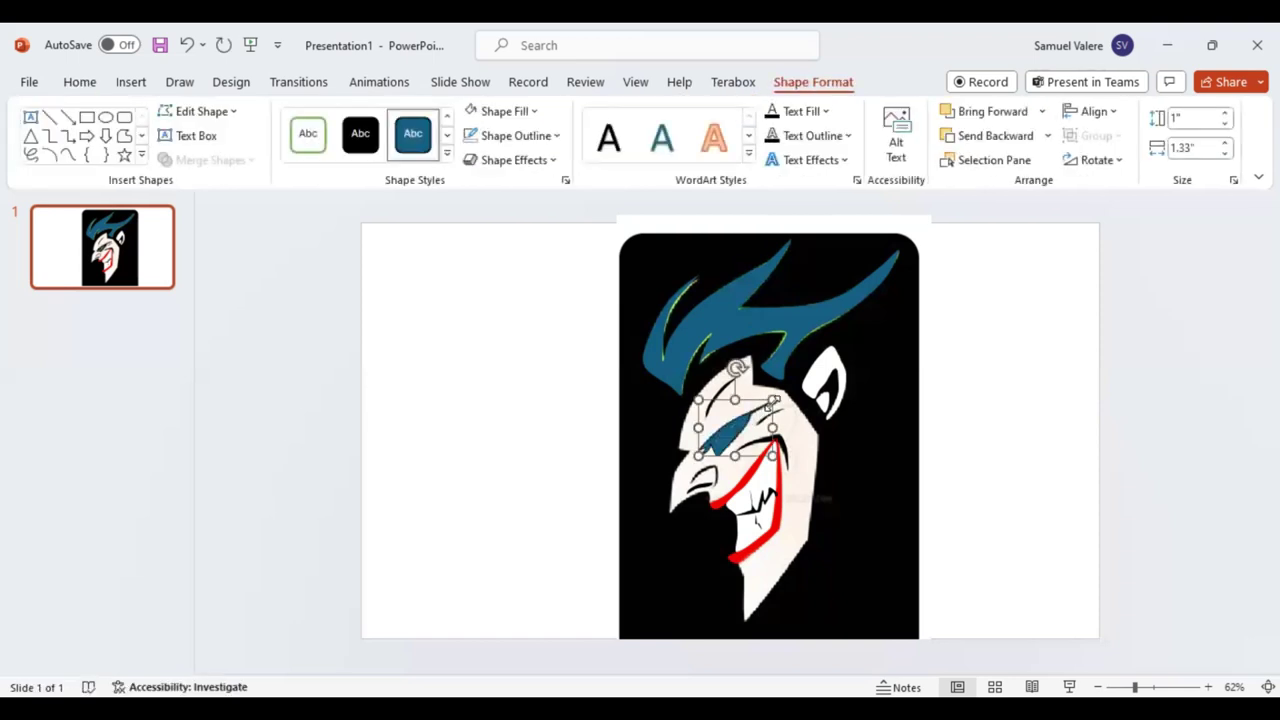
pyautogui.click(535, 112)
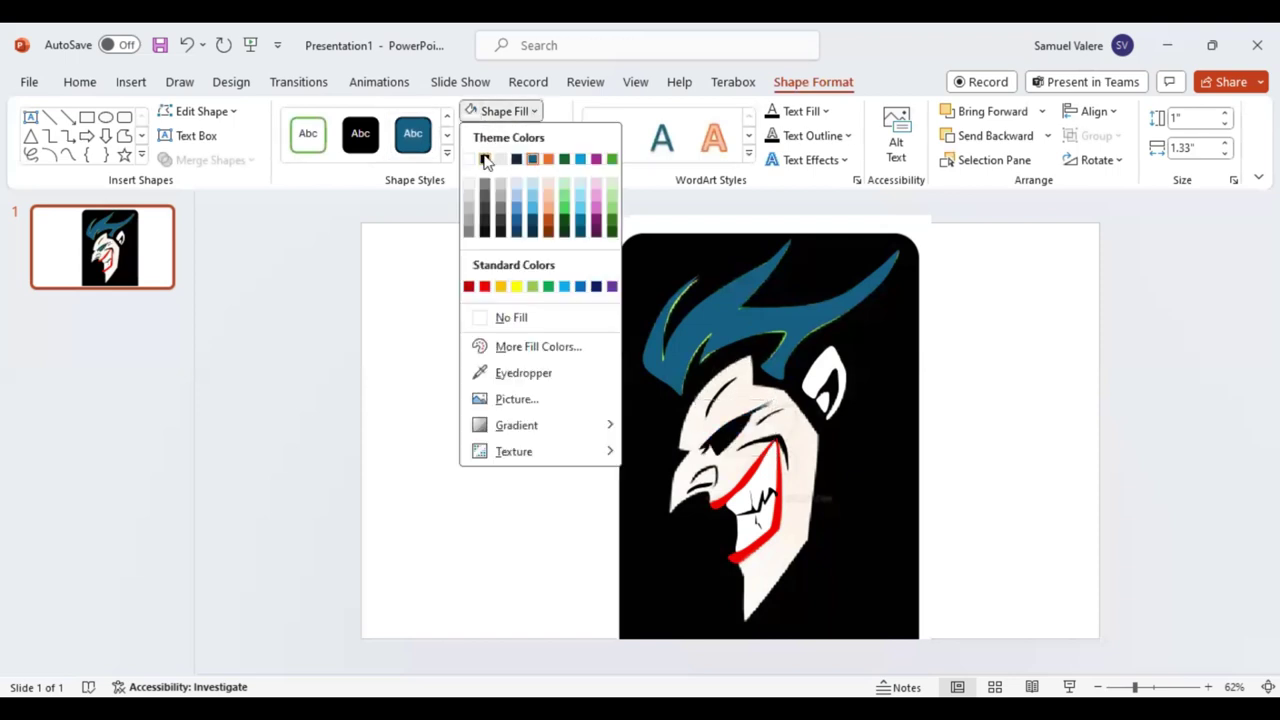
pyautogui.click(485, 160)
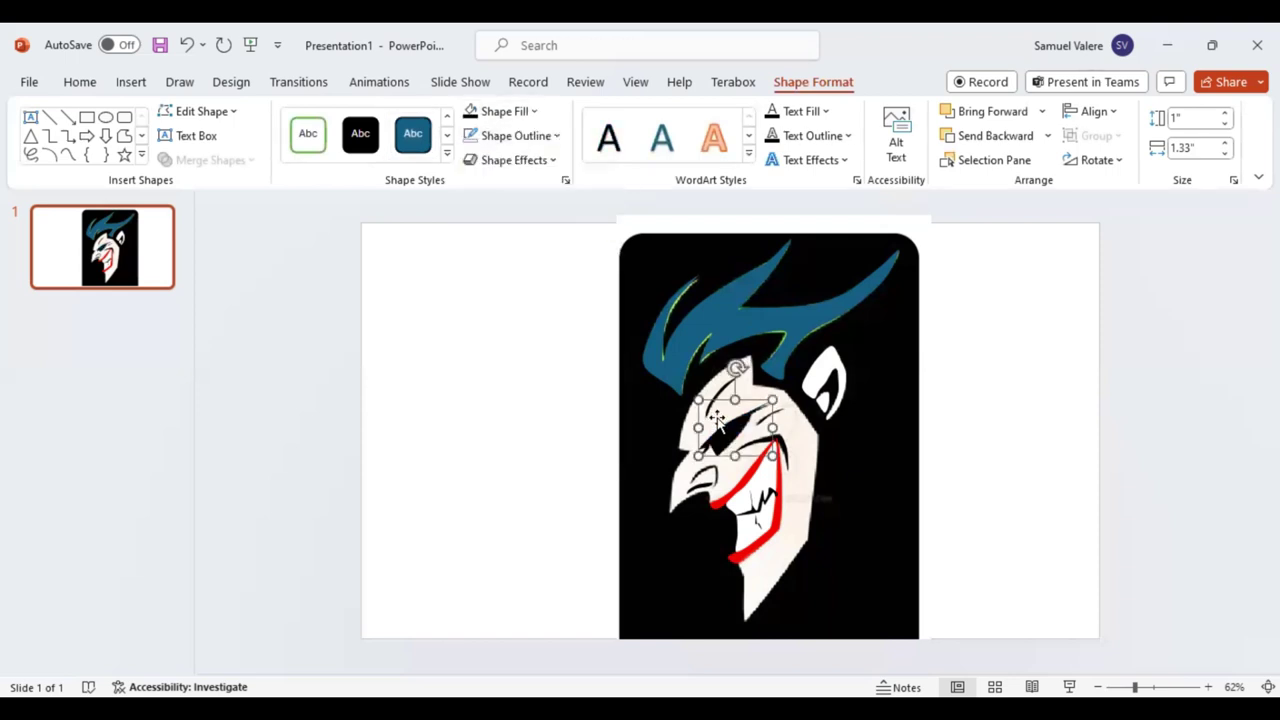
# Set the black eye shape's fill transparency to 82% in Format Shape, then zoom in
pyautogui.rightClick(728, 436)
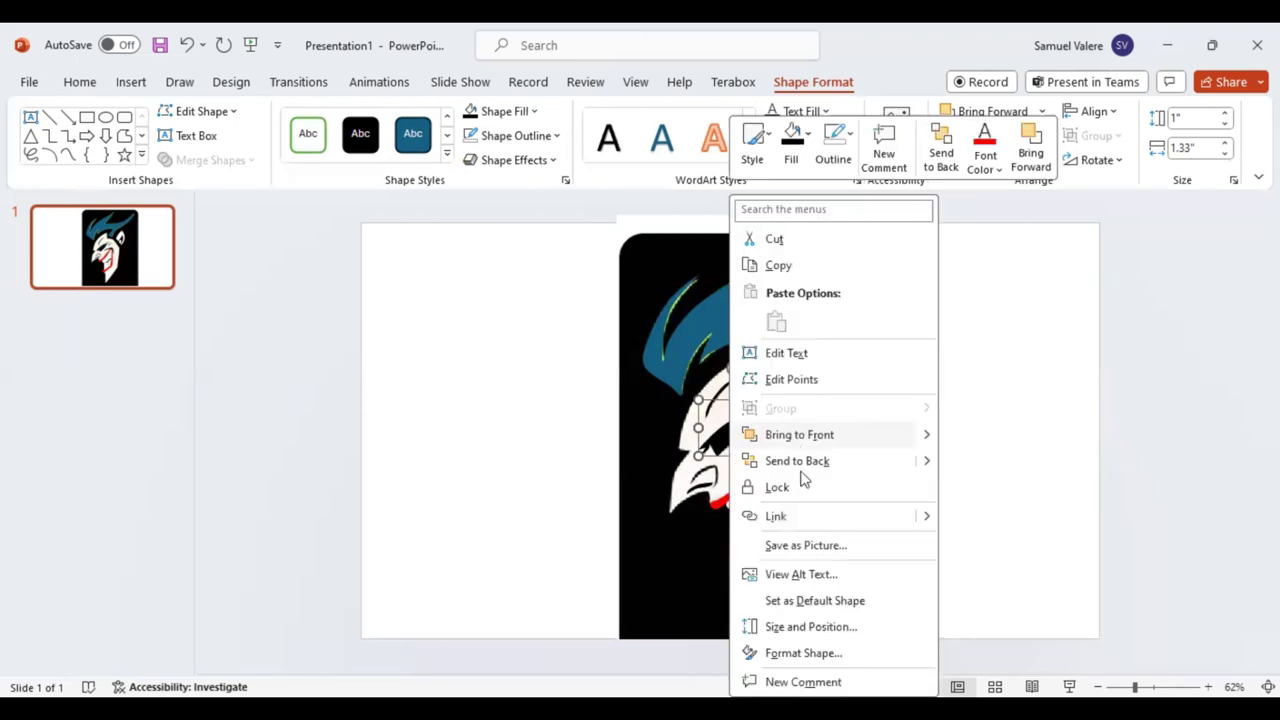
pyautogui.click(803, 654)
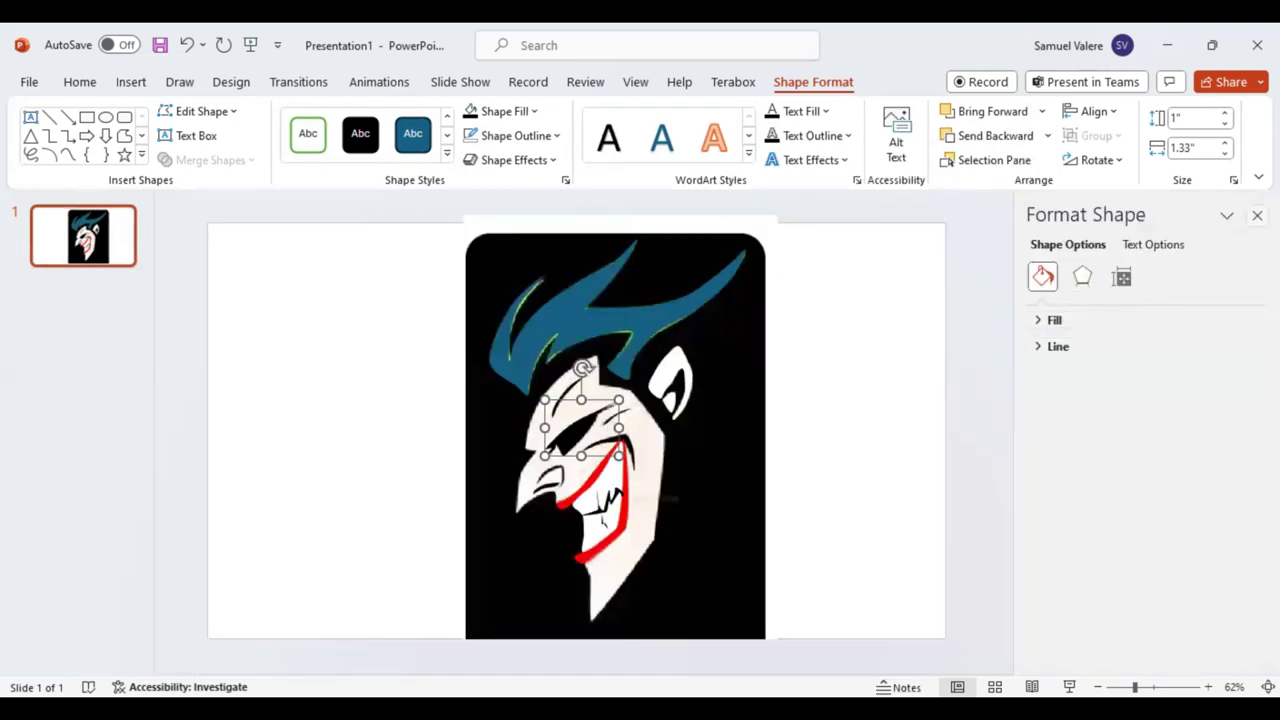
pyautogui.click(990, 392)
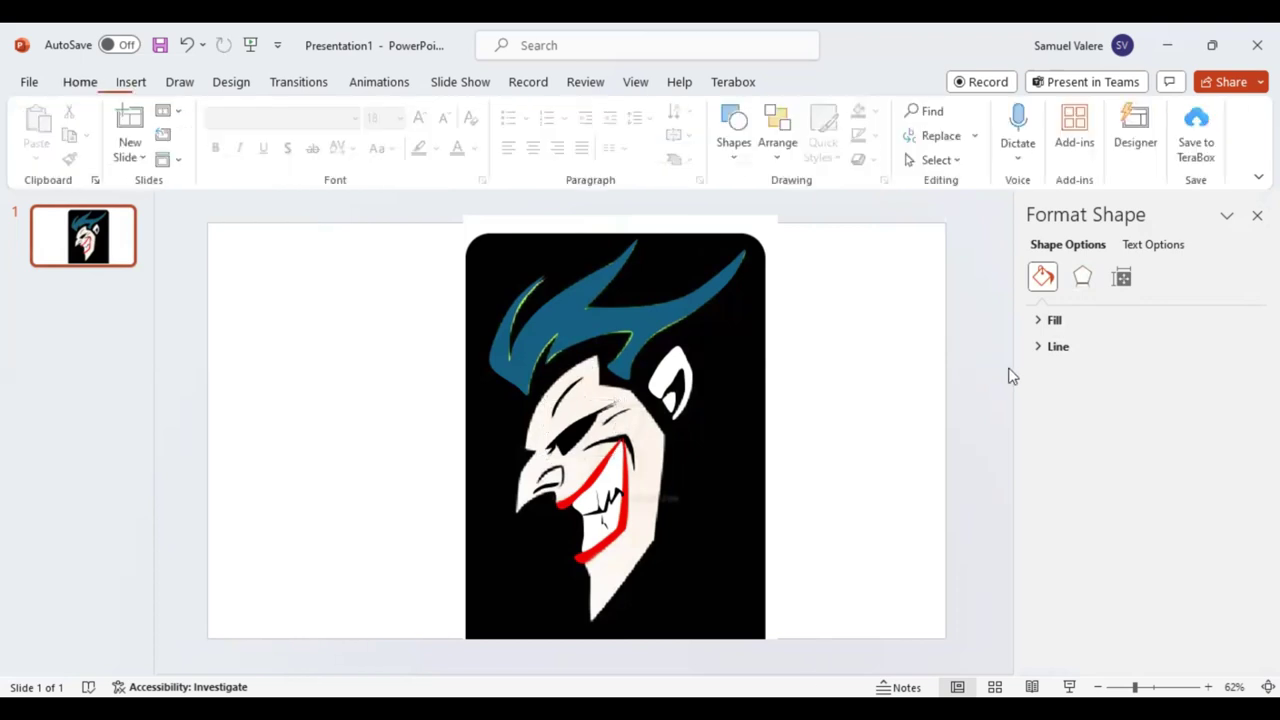
pyautogui.moveTo(1136, 469); pyautogui.dragTo(1130, 472)
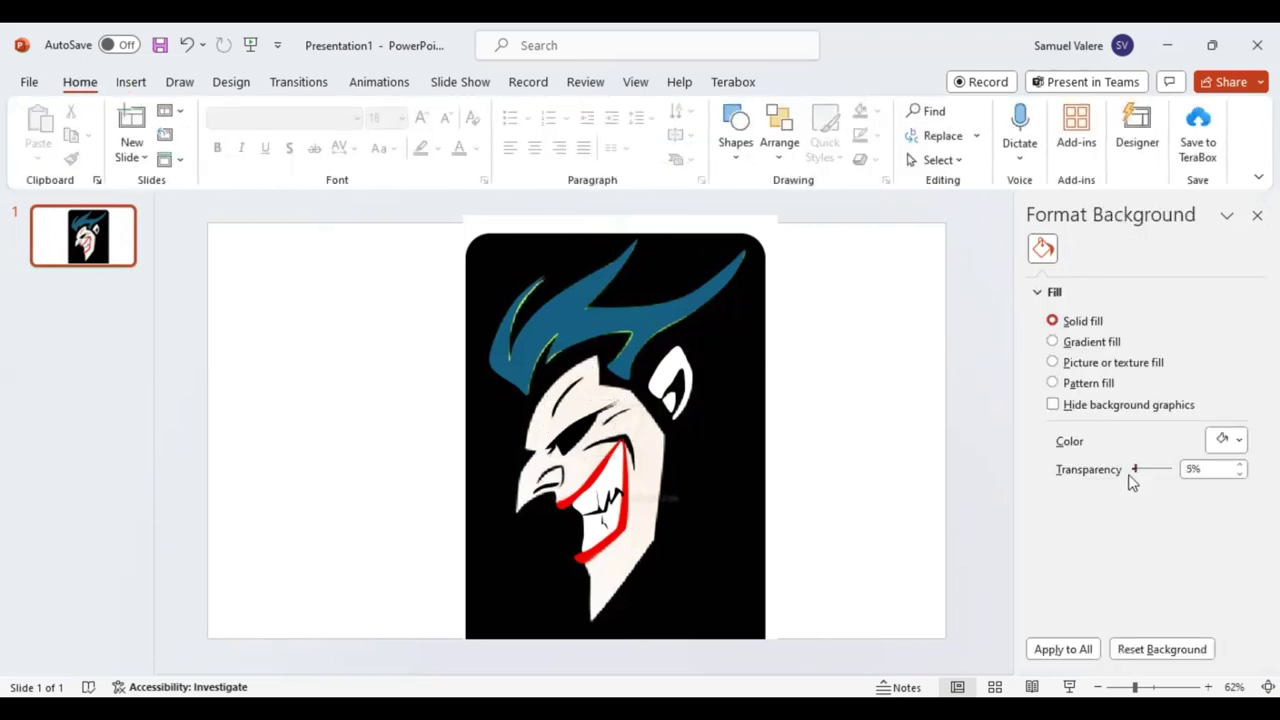
pyautogui.click(575, 440)
pyautogui.moveTo(1136, 521); pyautogui.dragTo(1166, 516)
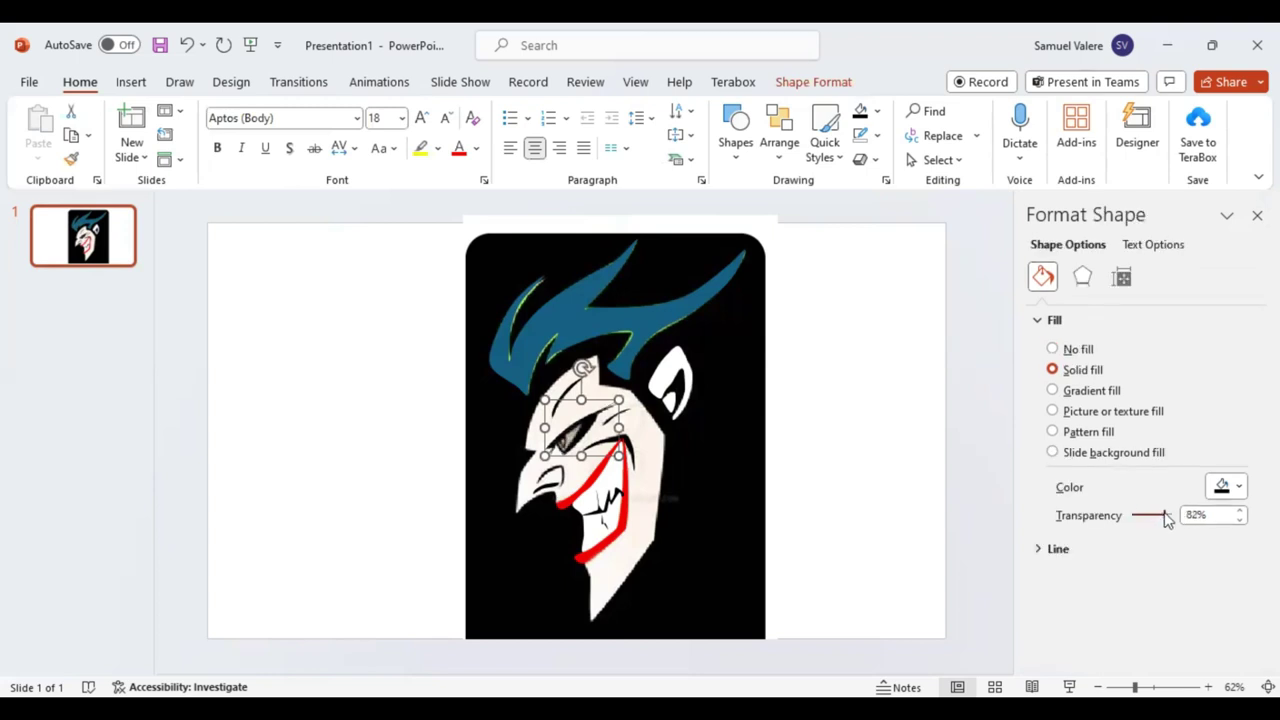
pyautogui.click(1160, 684)
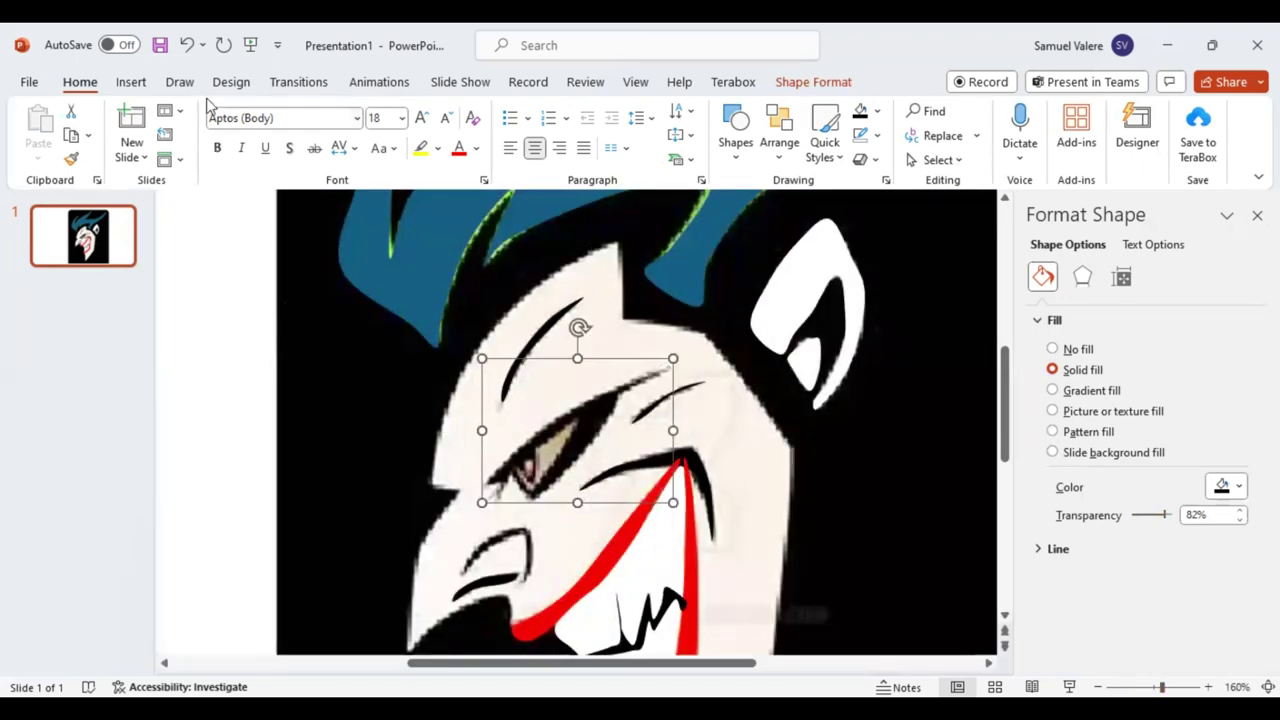
# Draw a new eye shape over the eye and fill it white
pyautogui.click(131, 81)
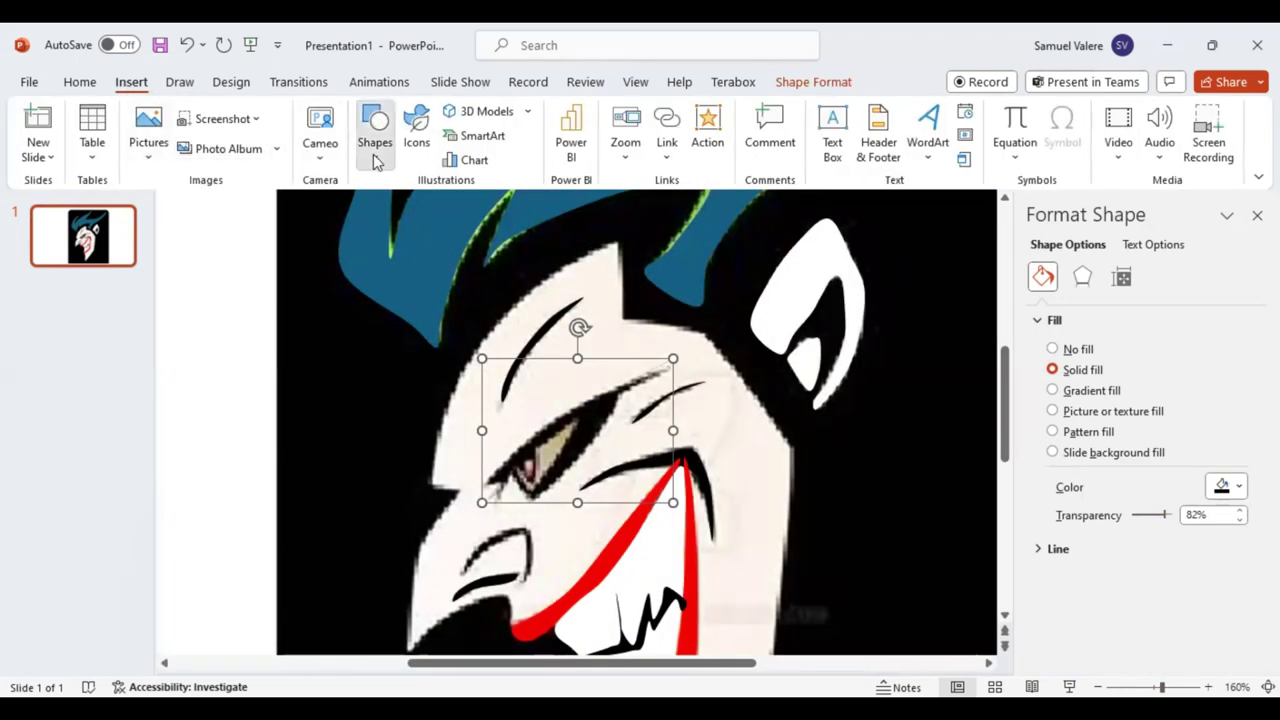
pyautogui.click(375, 150)
pyautogui.click(405, 225)
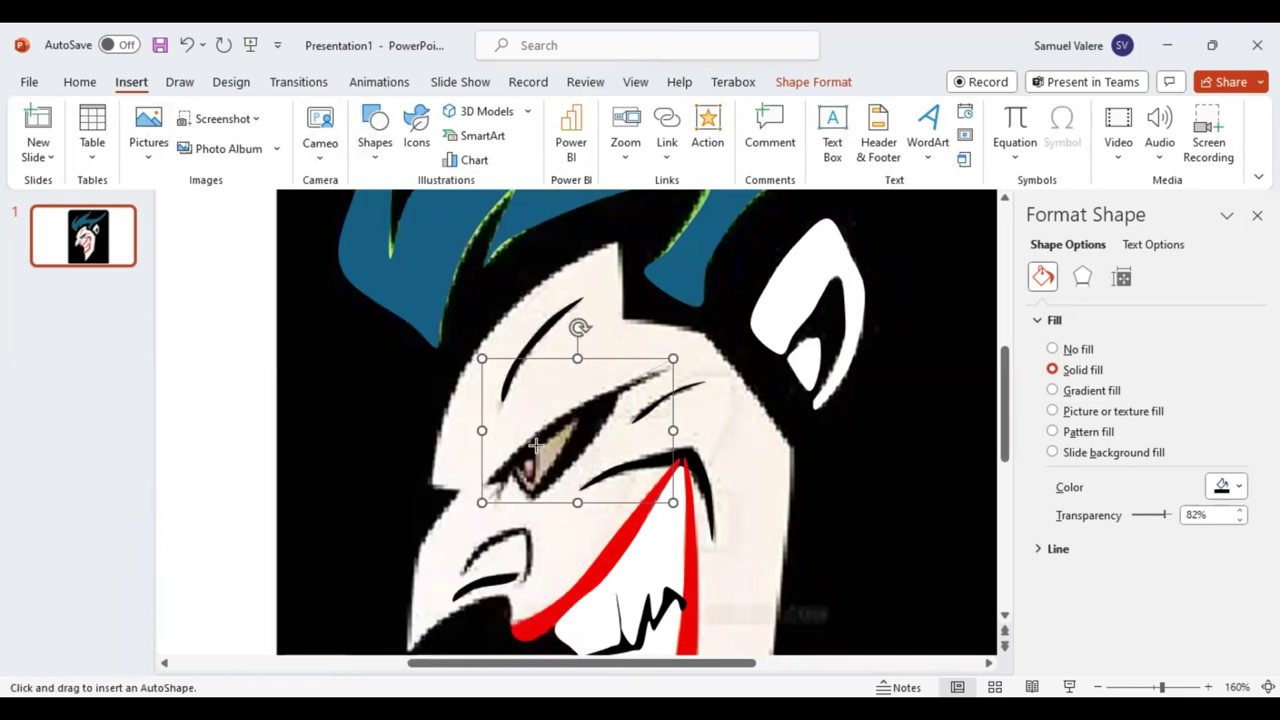
pyautogui.press('Escape')
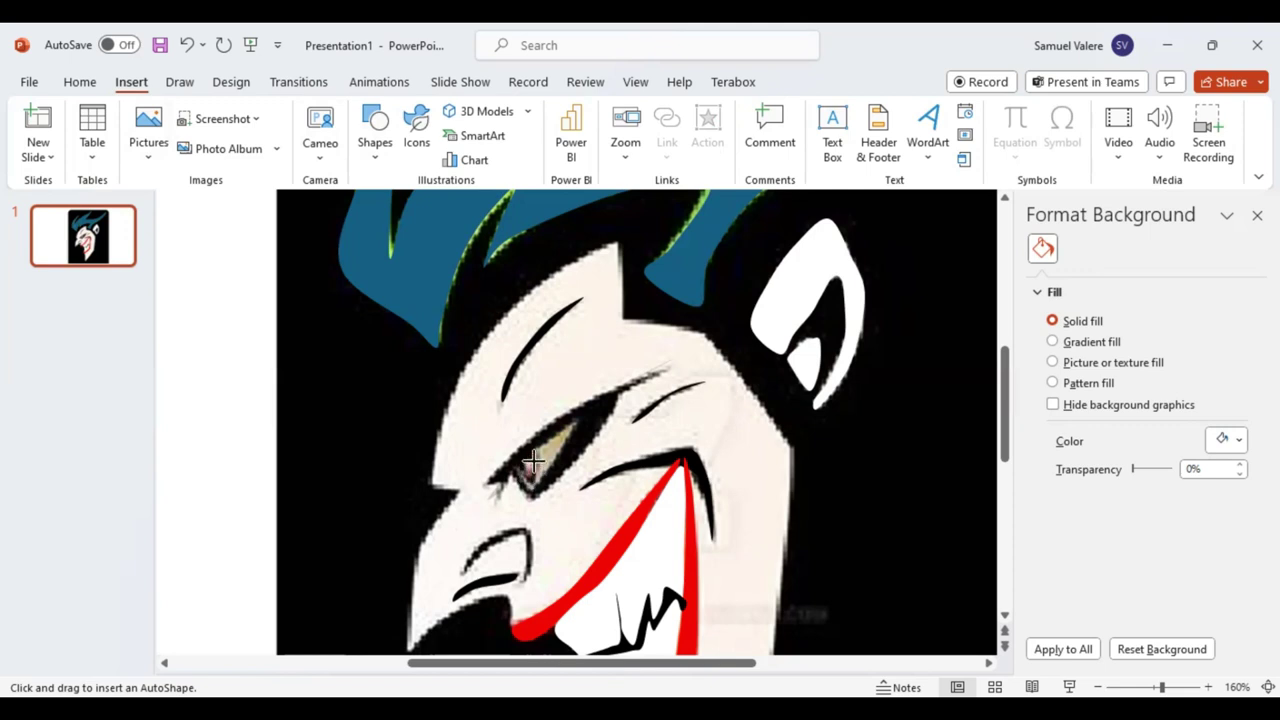
pyautogui.moveTo(514, 416); pyautogui.dragTo(581, 493)
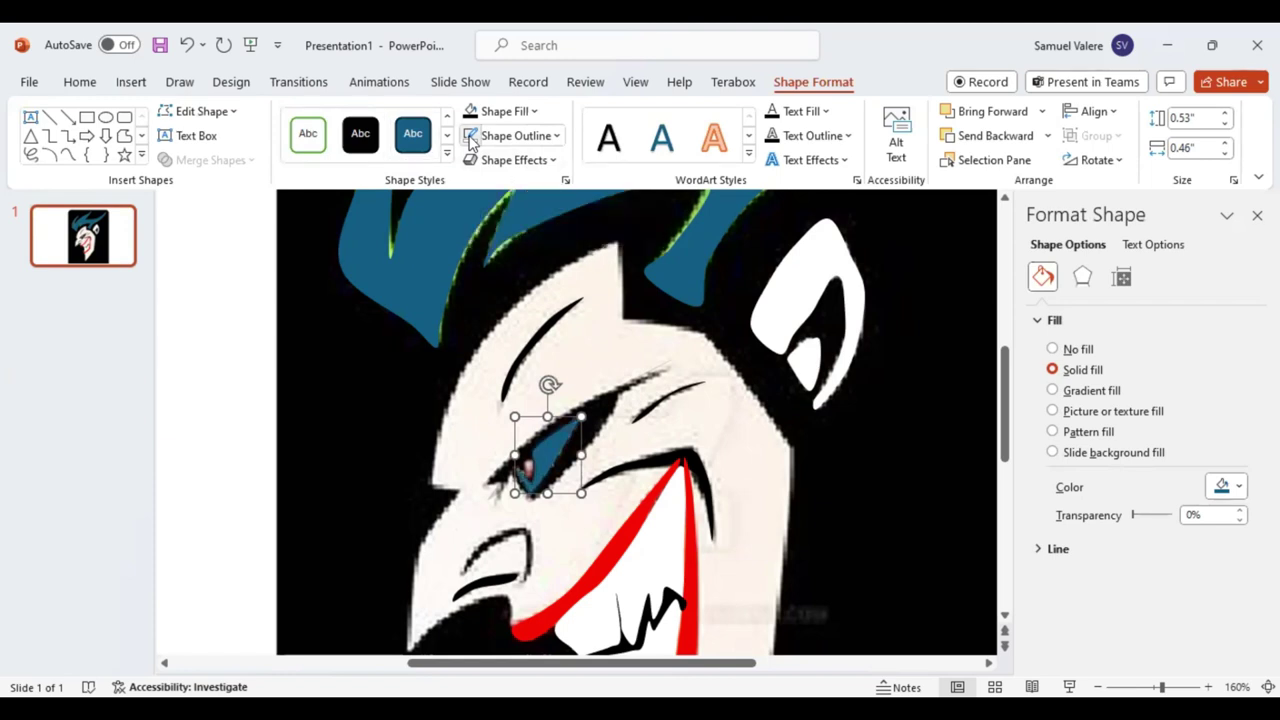
pyautogui.click(536, 111)
pyautogui.click(514, 432)
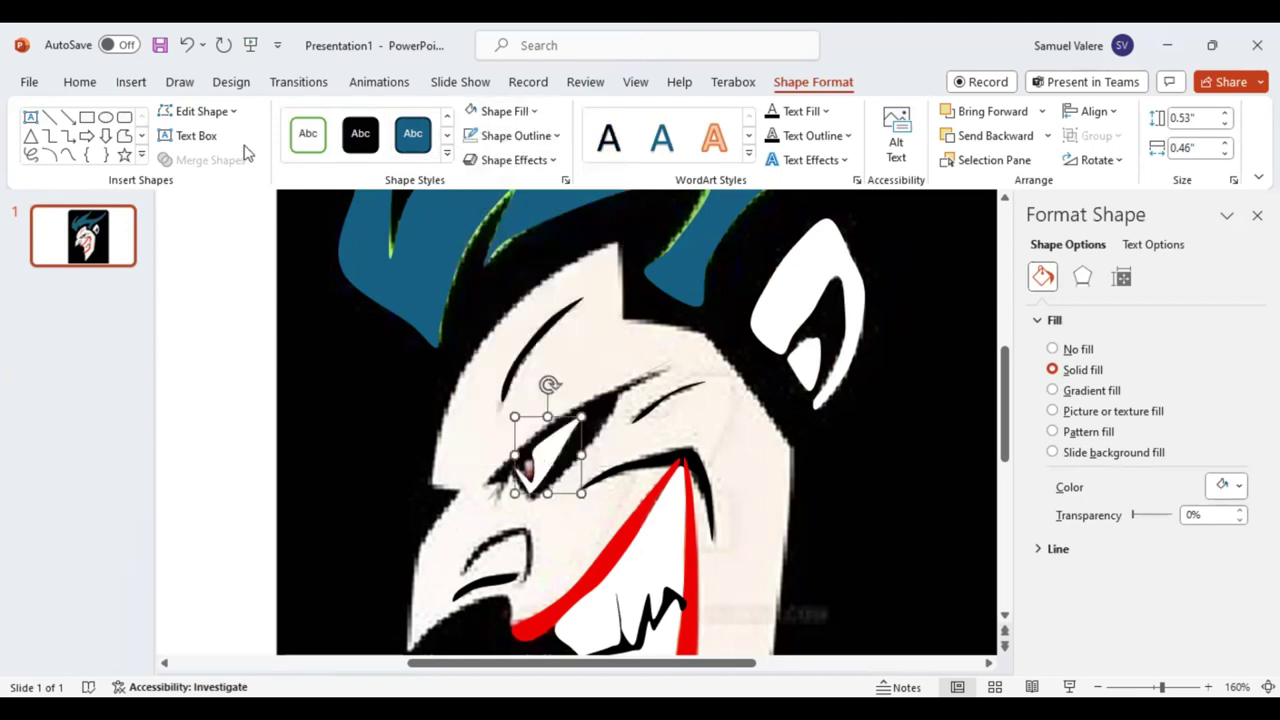
# Draw a tiny curve pupil inside the eye, fill it red, and zoom to 370%
pyautogui.click(67, 154)
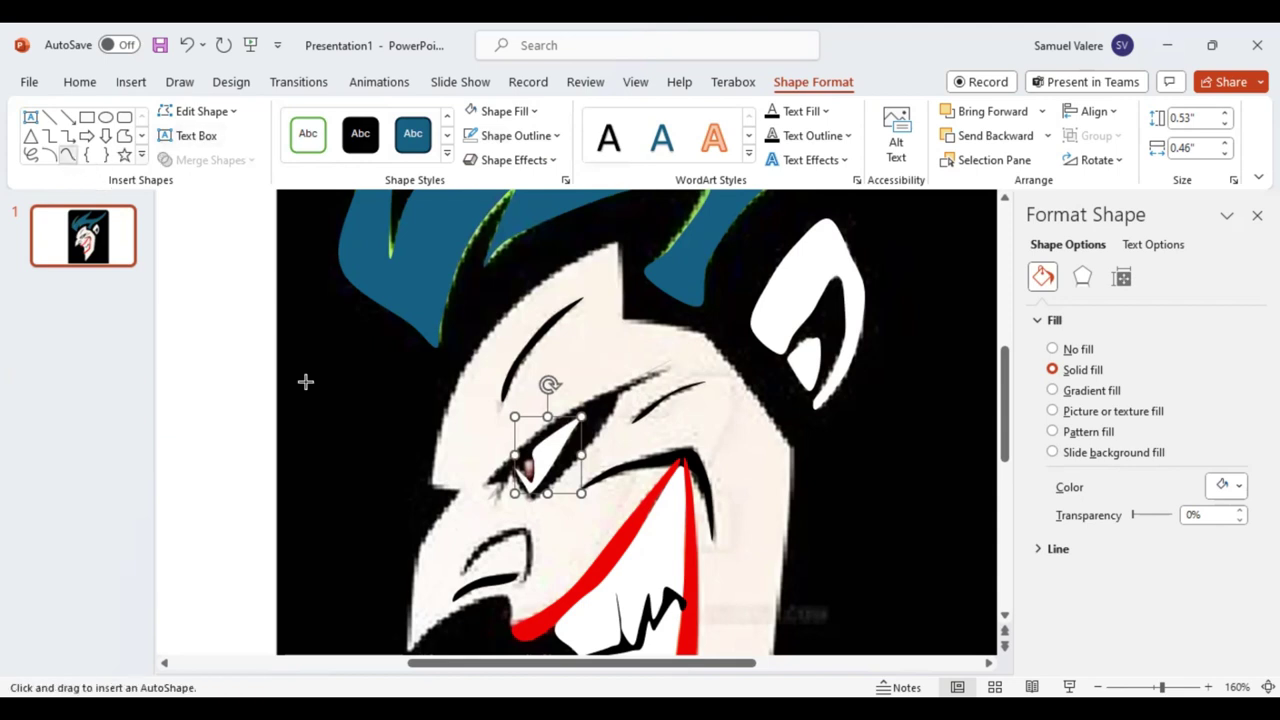
pyautogui.click(524, 458)
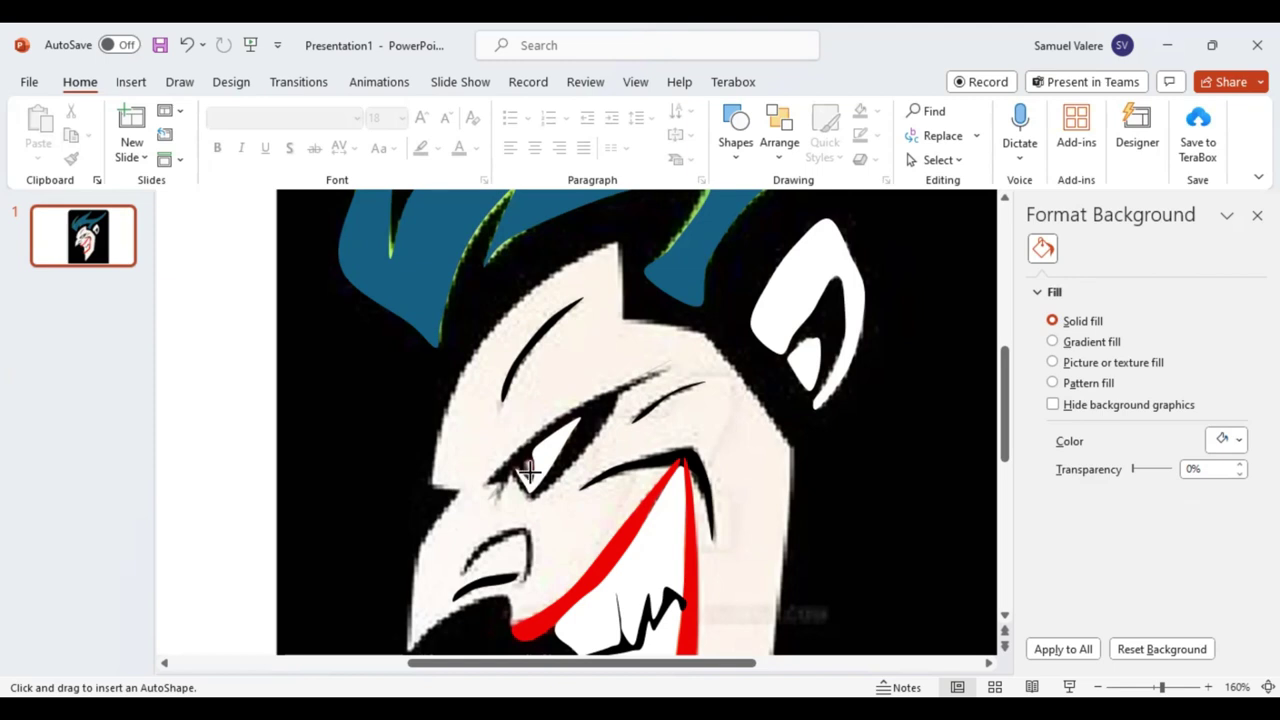
pyautogui.doubleClick(528, 464)
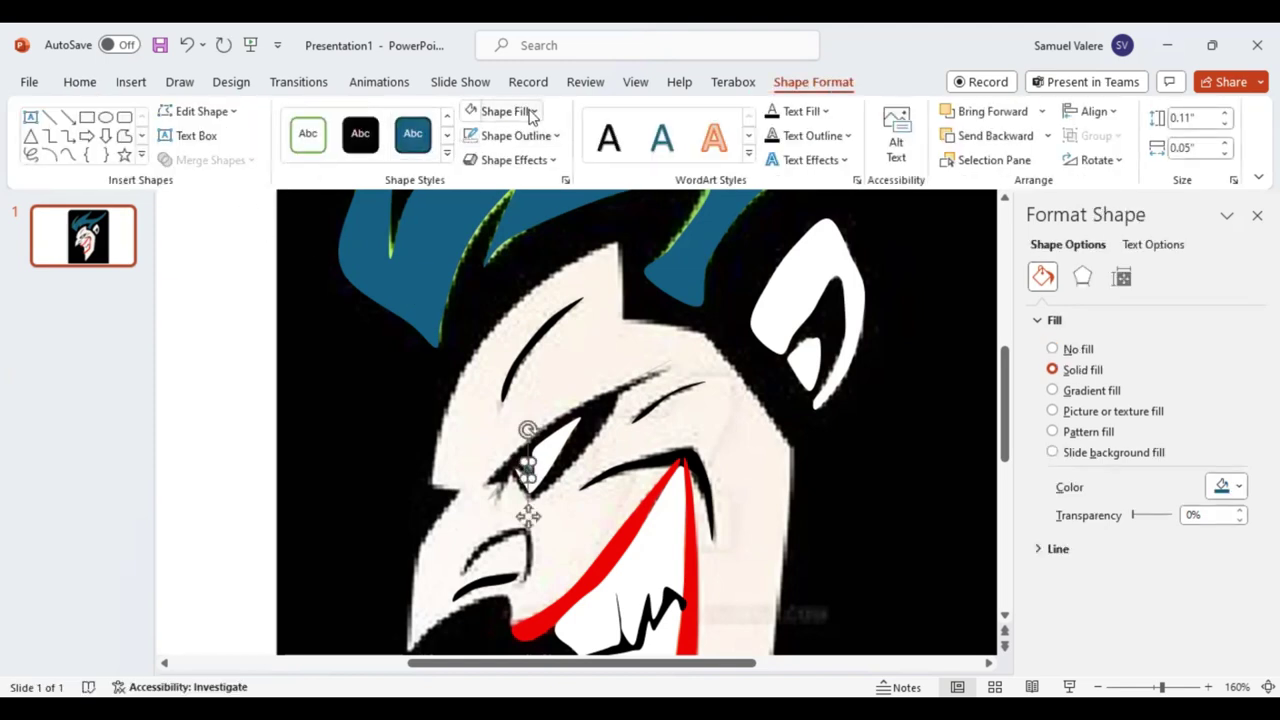
pyautogui.click(533, 111)
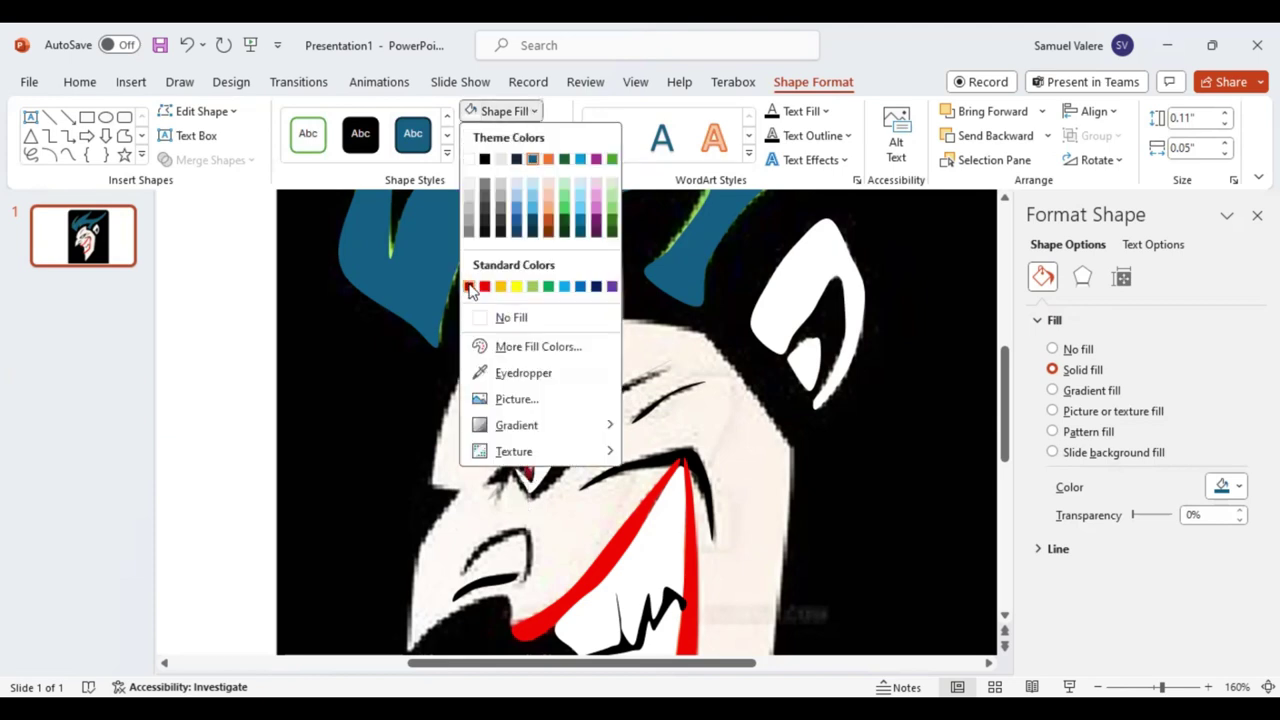
pyautogui.click(485, 287)
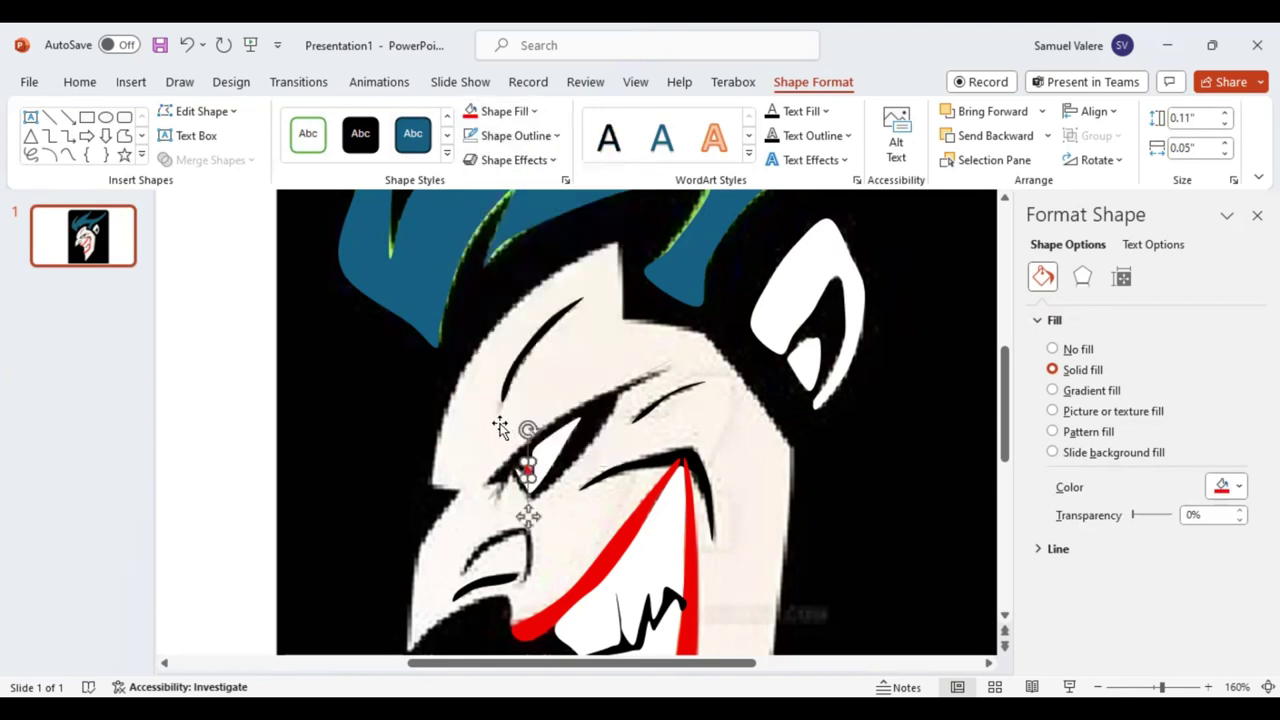
pyautogui.rightClick(528, 516)
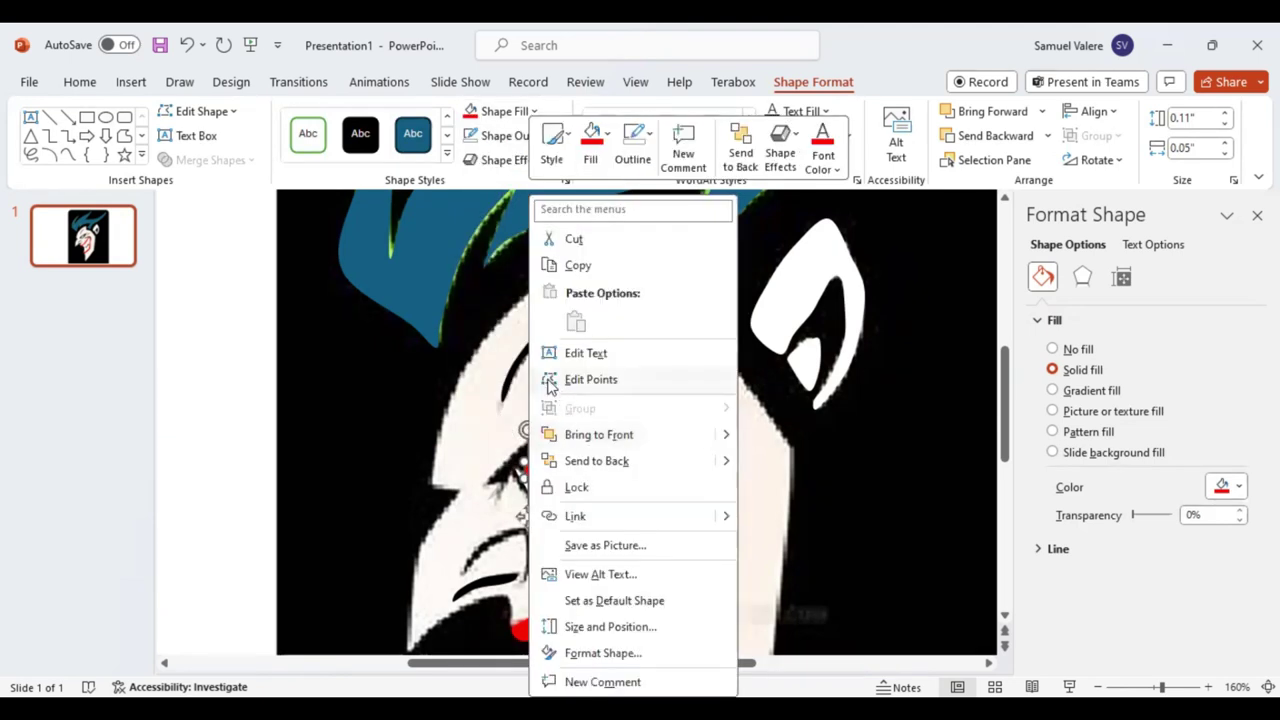
pyautogui.press('Escape')
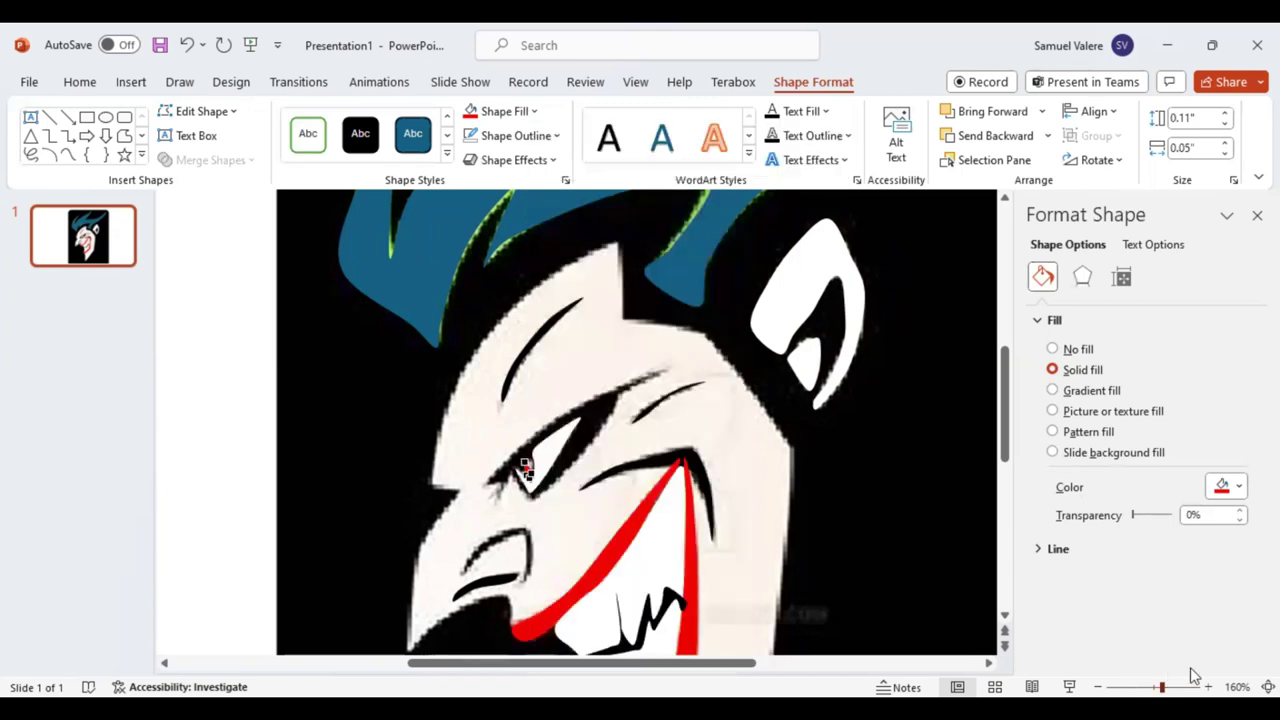
pyautogui.click(1191, 684)
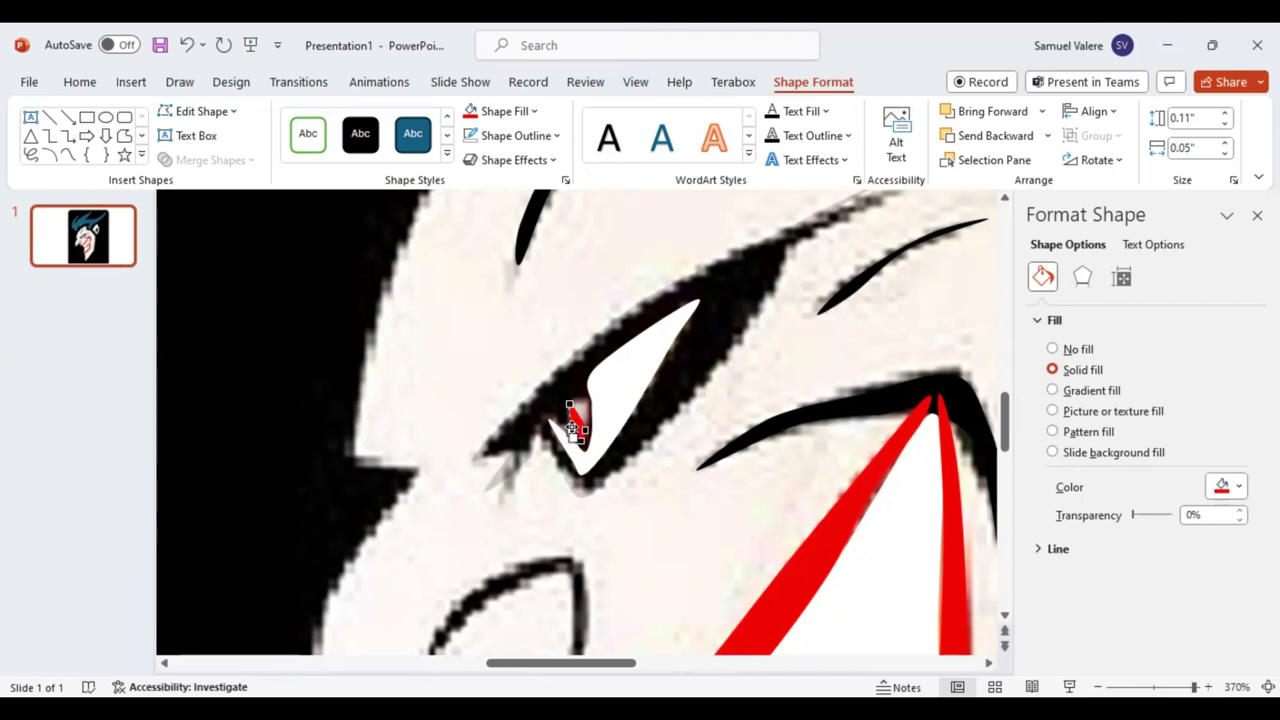
# Resize the red pupil to about 0.13" by 0.06" so it sits upright in the eye, then zoom out
pyautogui.moveTo(573, 428); pyautogui.dragTo(573, 418)
pyautogui.moveTo(576, 402); pyautogui.dragTo(579, 400)
pyautogui.moveTo(577, 400); pyautogui.dragTo(576, 398)
pyautogui.moveTo(576, 397); pyautogui.dragTo(575, 418)
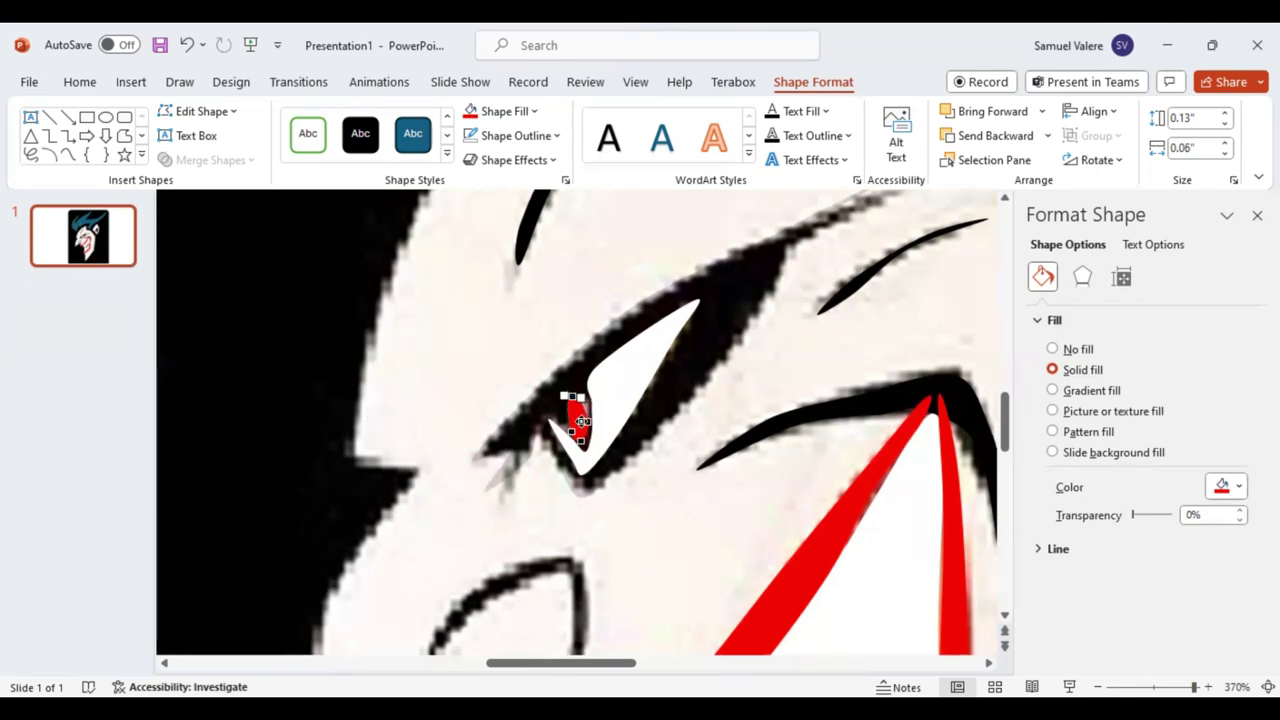
pyautogui.click(528, 398)
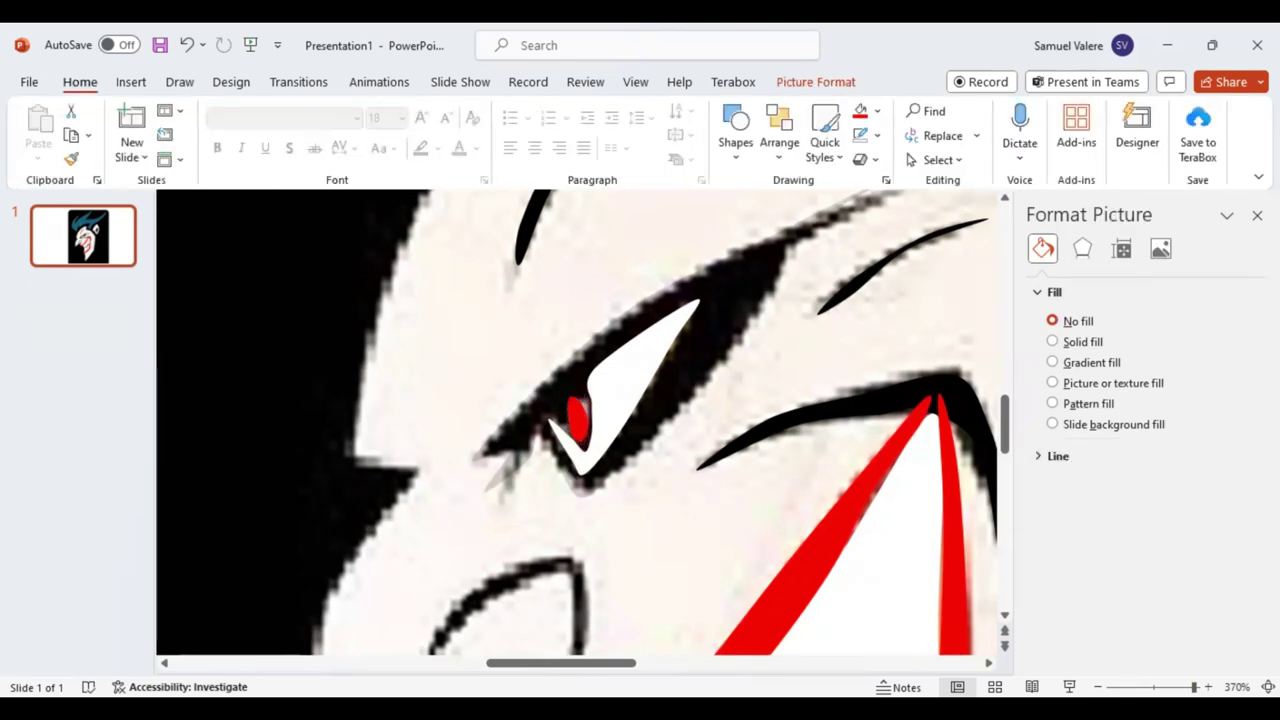
pyautogui.moveTo(1193, 687); pyautogui.dragTo(1128, 677)
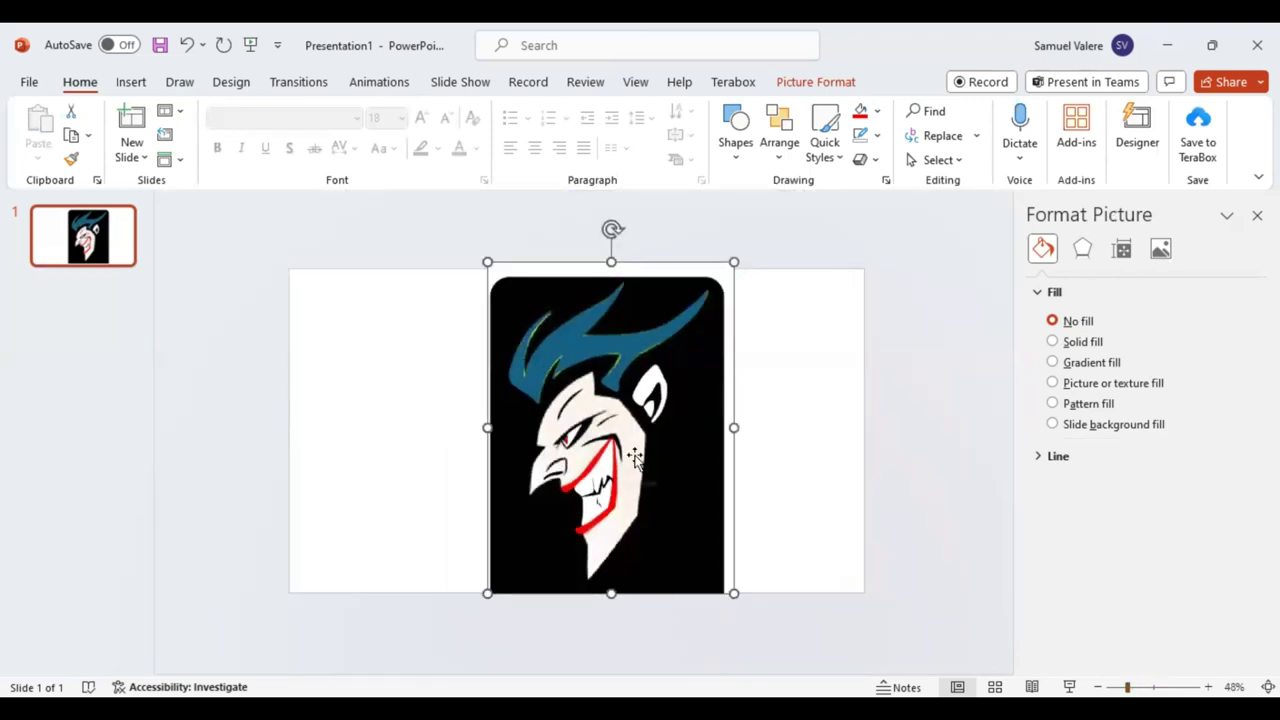
# Change the slide background fill to gray
pyautogui.click(1134, 680)
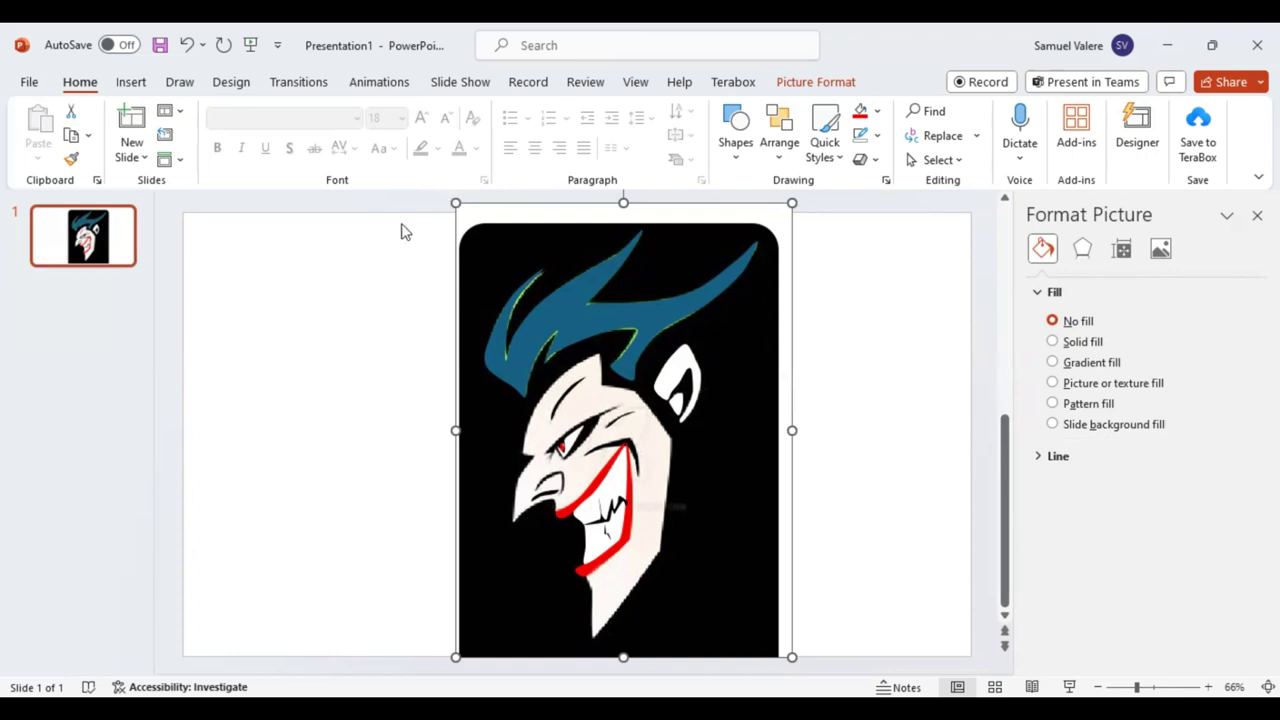
pyautogui.click(310, 247)
pyautogui.rightClick(310, 247)
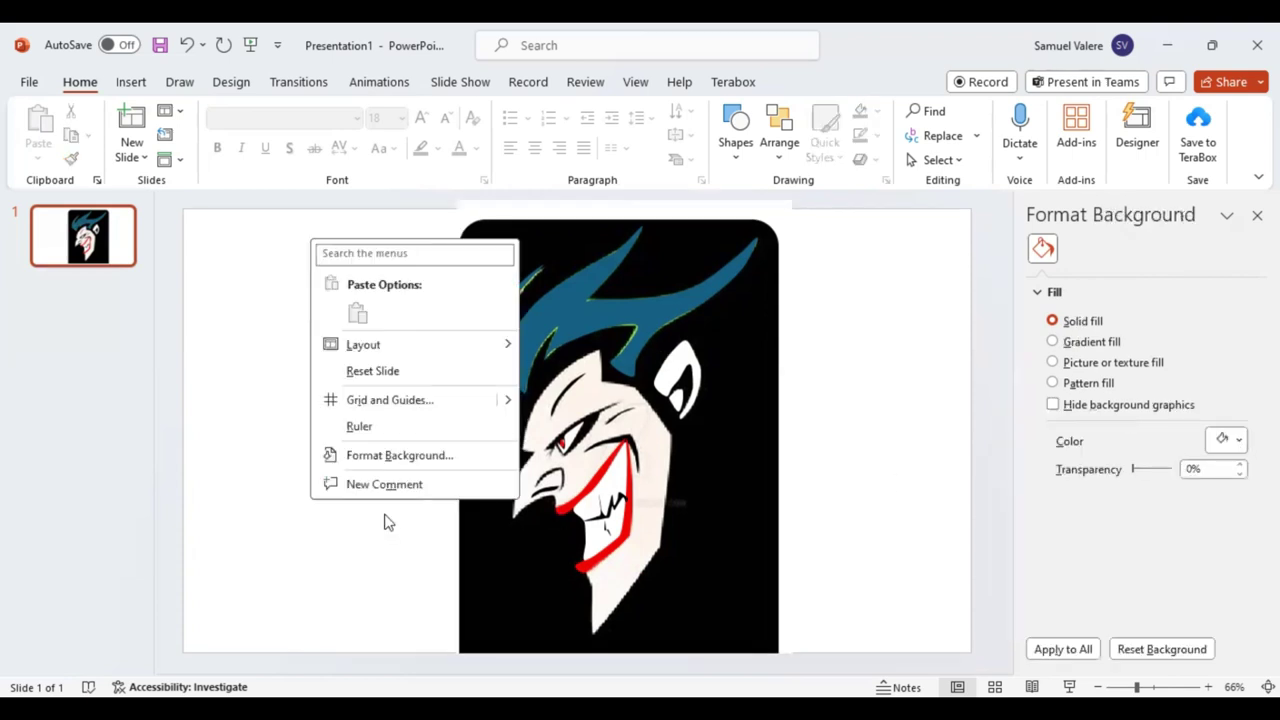
pyautogui.click(400, 455)
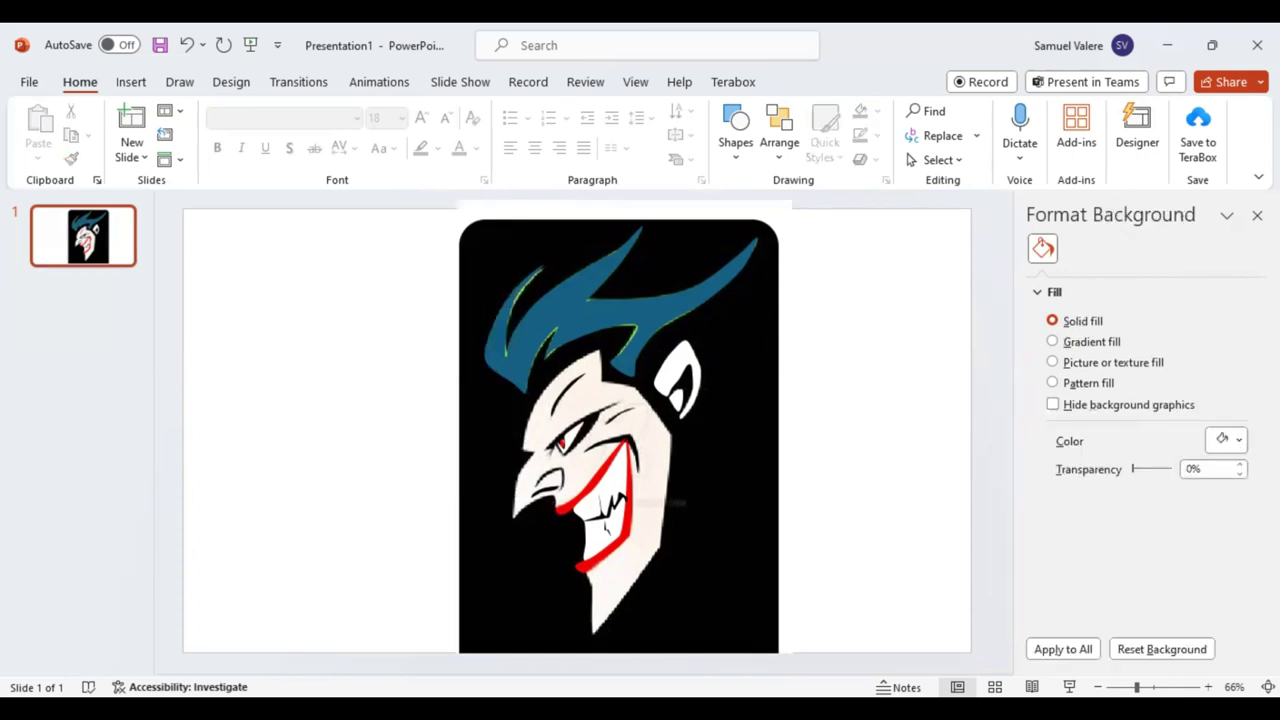
pyautogui.click(1238, 440)
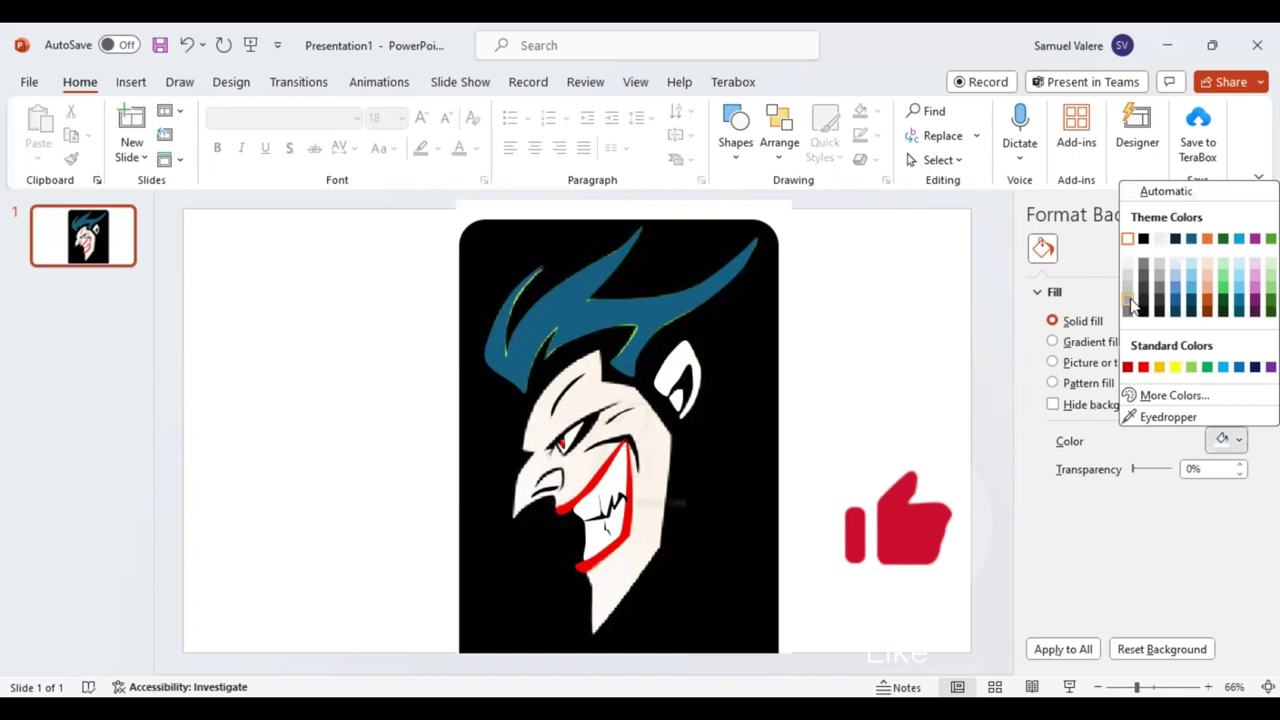
pyautogui.click(1130, 301)
# Shrink the reference picture and move it to the slide's top-right corner
pyautogui.click(470, 240)
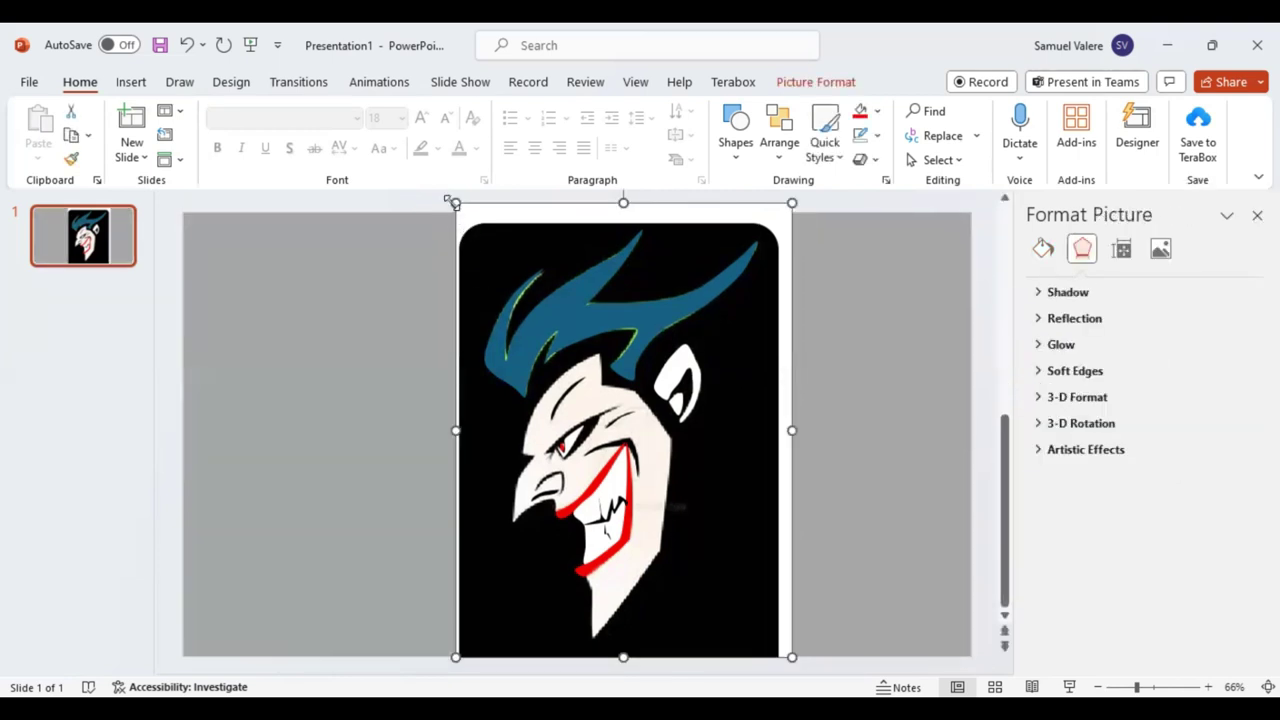
pyautogui.moveTo(455, 203); pyautogui.dragTo(662, 470)
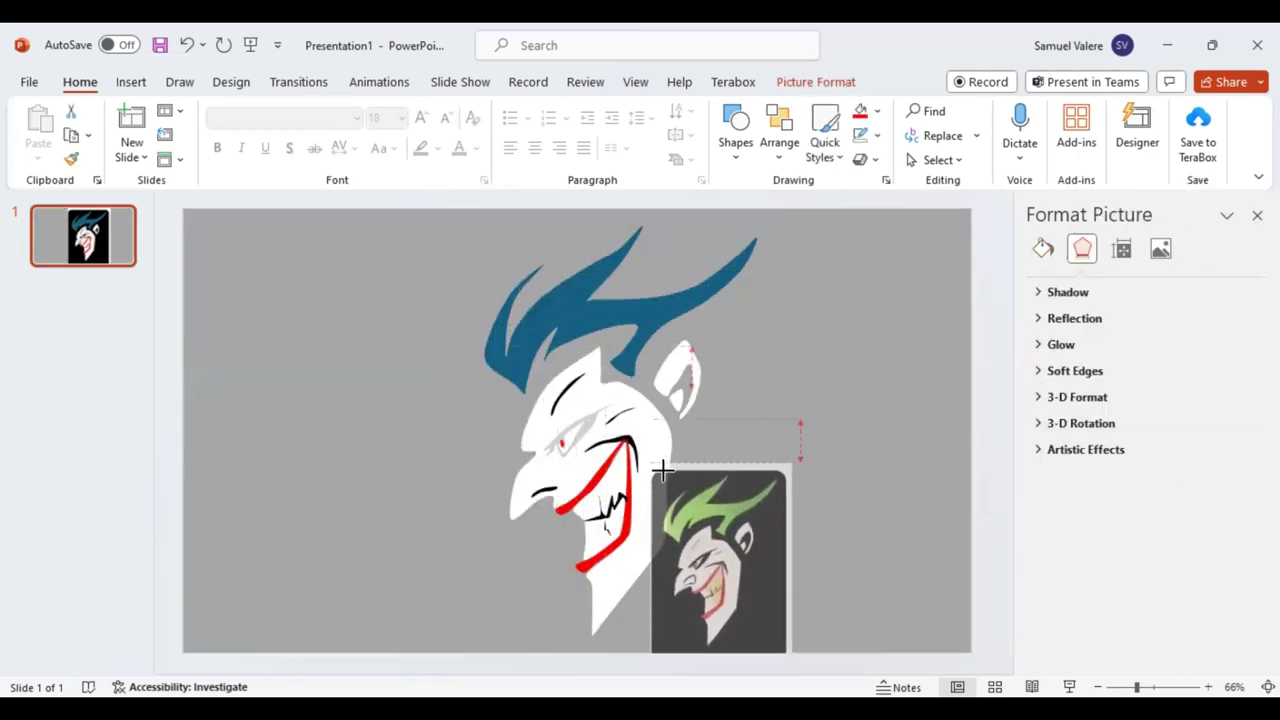
pyautogui.moveTo(662, 470); pyautogui.dragTo(691, 491)
pyautogui.moveTo(770, 585)
pyautogui.mouseDown()
pyautogui.moveTo(895, 365)
pyautogui.moveTo(939, 328)
pyautogui.mouseUp()
pyautogui.moveTo(846, 391); pyautogui.dragTo(866, 357)
pyautogui.moveTo(901, 312); pyautogui.dragTo(913, 292)
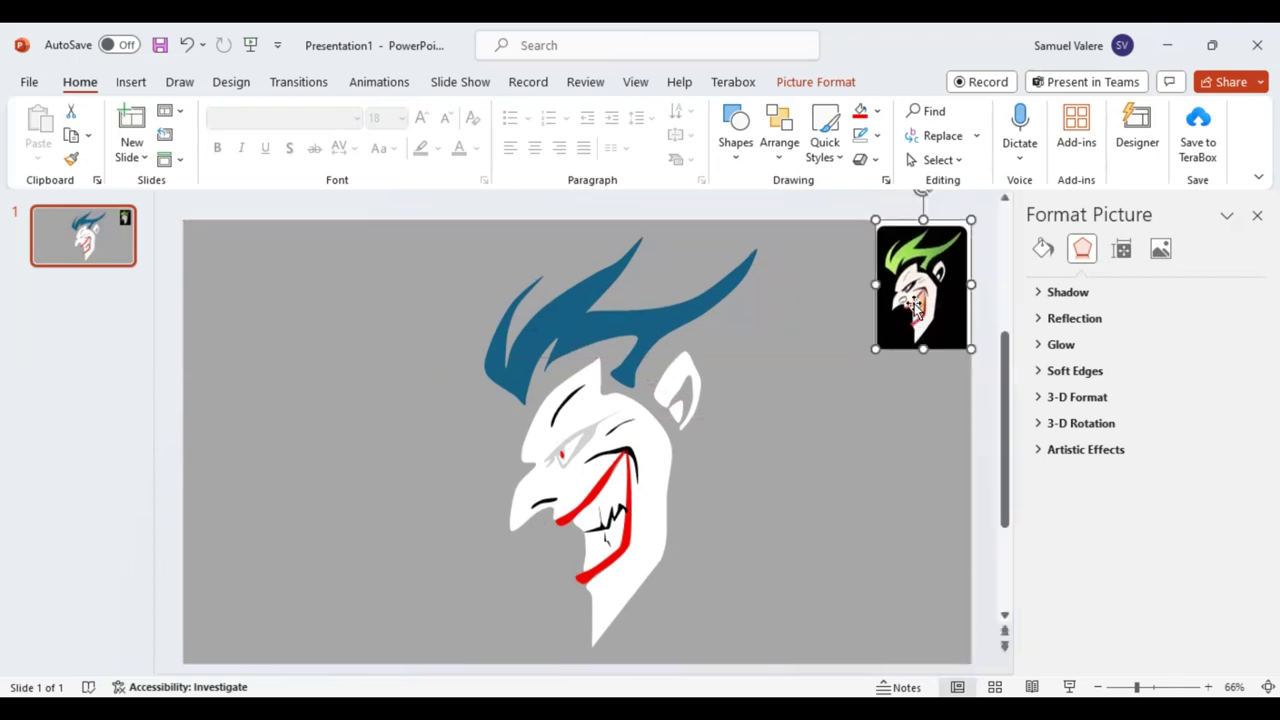
# Fill the faint shape around the Joker's eye with black
pyautogui.click(600, 425)
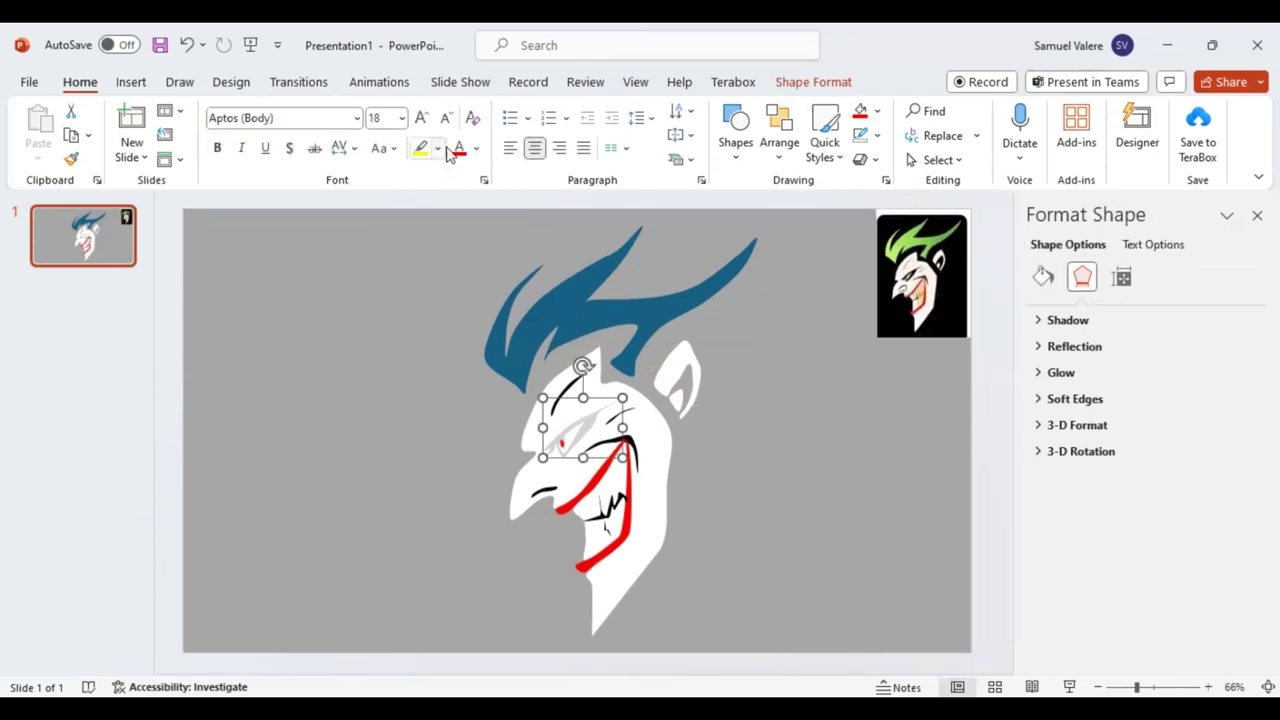
pyautogui.click(813, 82)
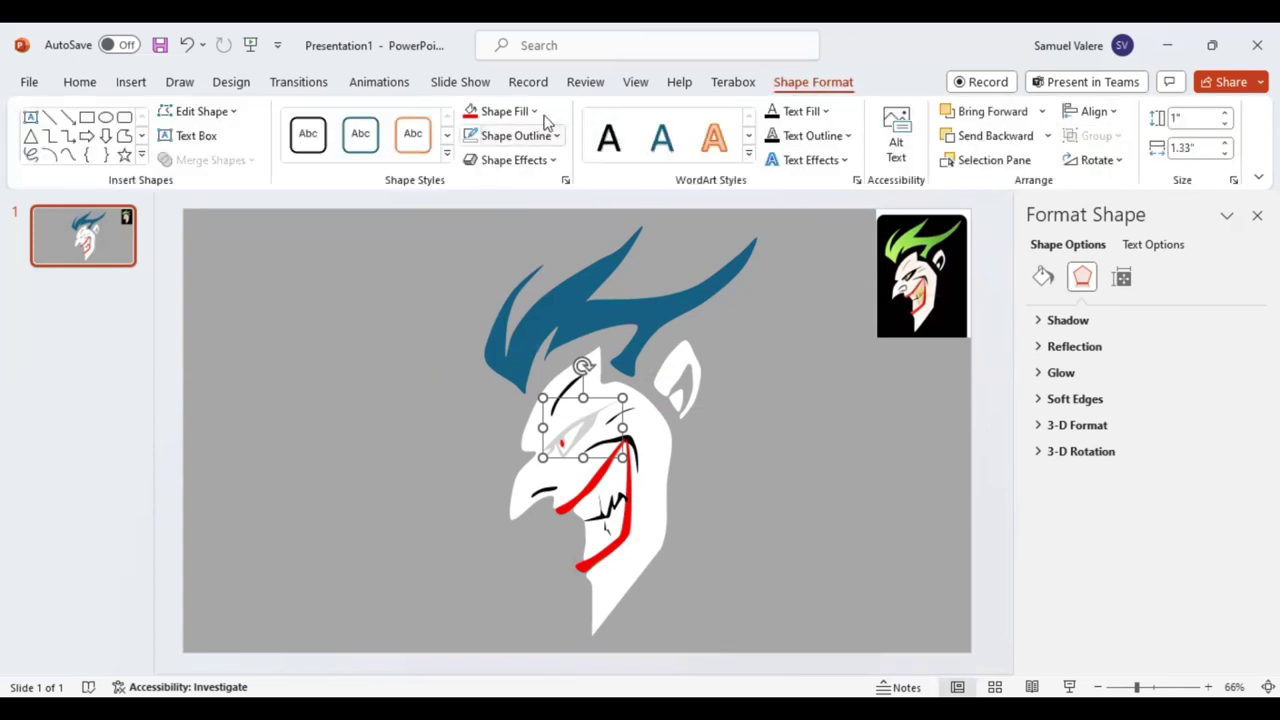
pyautogui.click(535, 112)
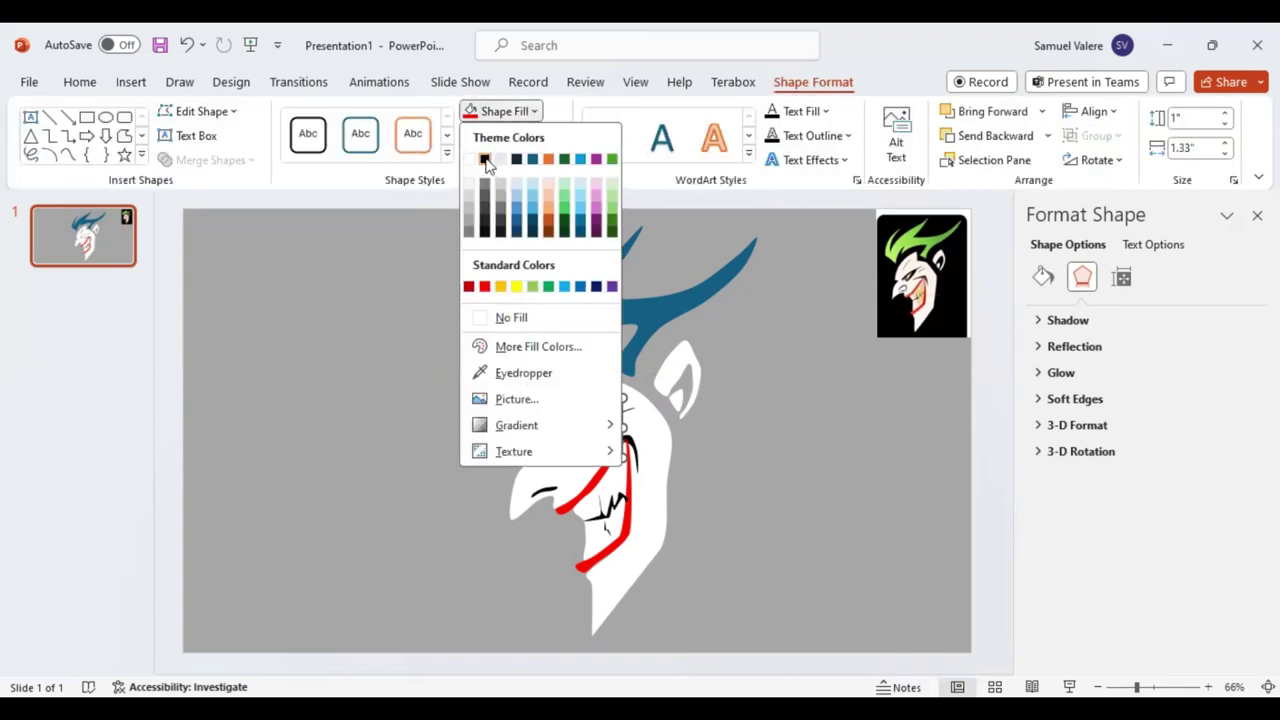
pyautogui.click(486, 160)
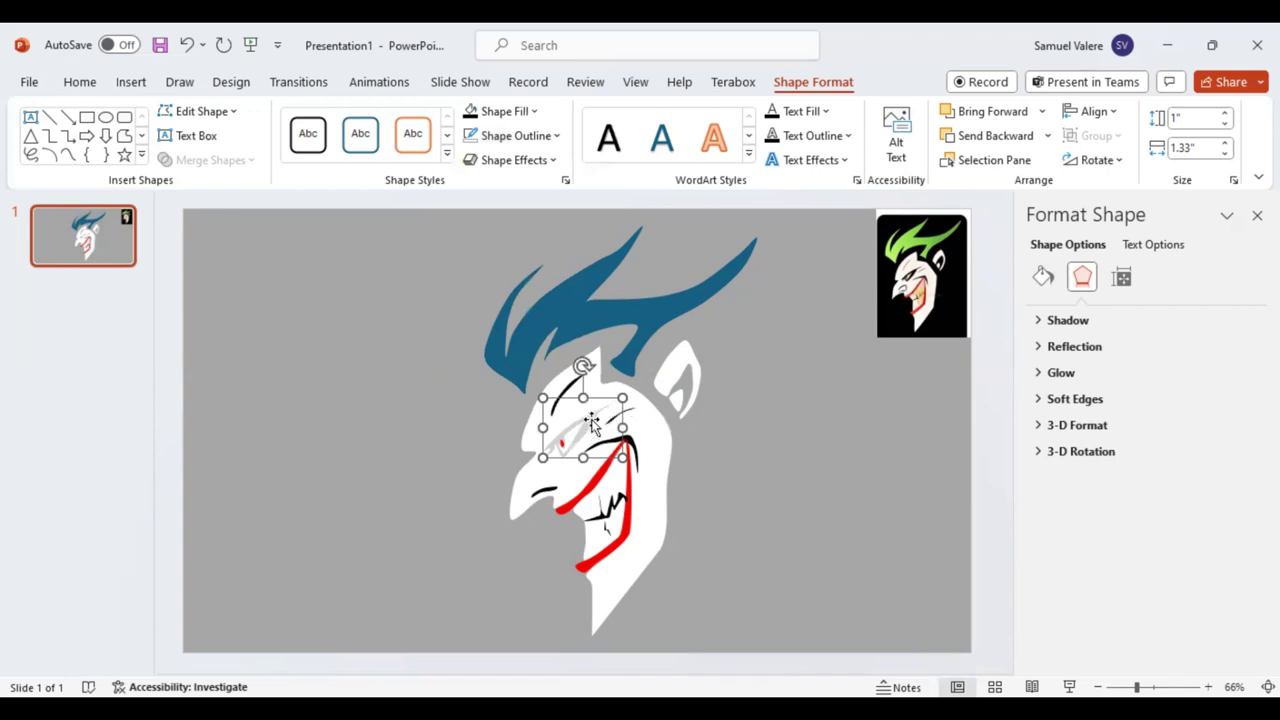
# Set the eye shape's fill transparency to 0% so it shows solid black
pyautogui.rightClick(592, 427)
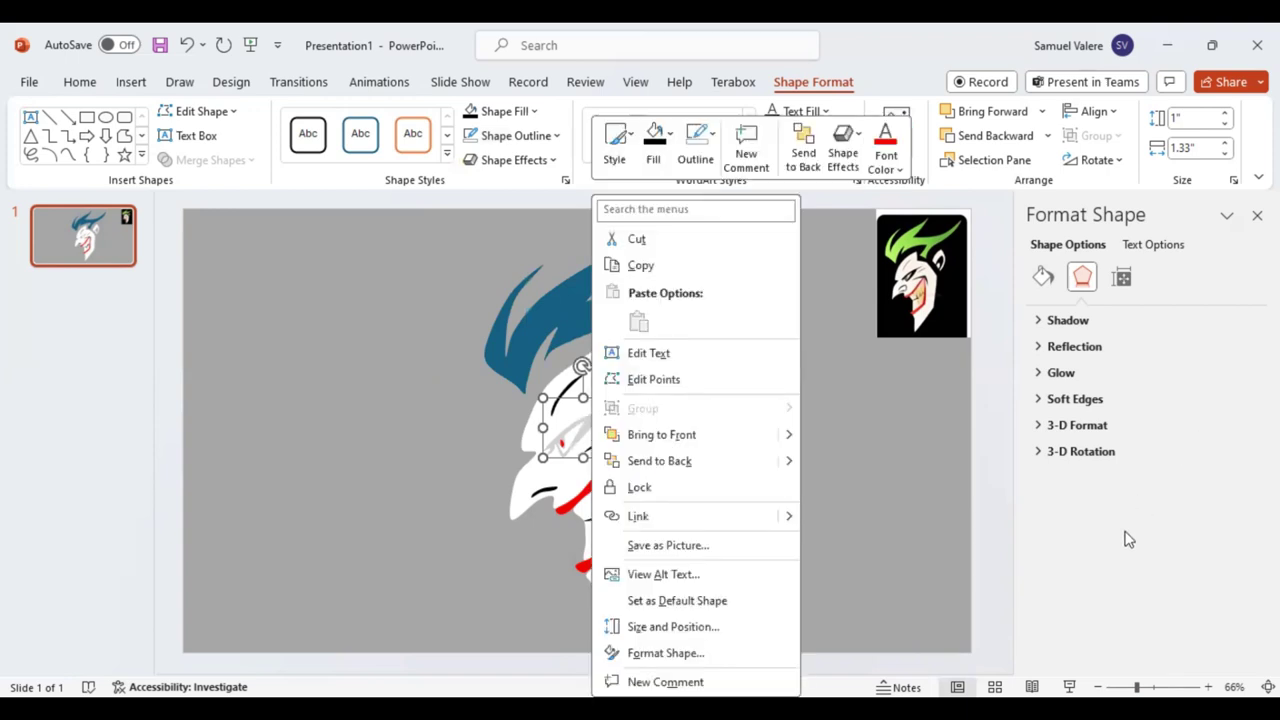
pyautogui.click(1043, 279)
pyautogui.click(1043, 279)
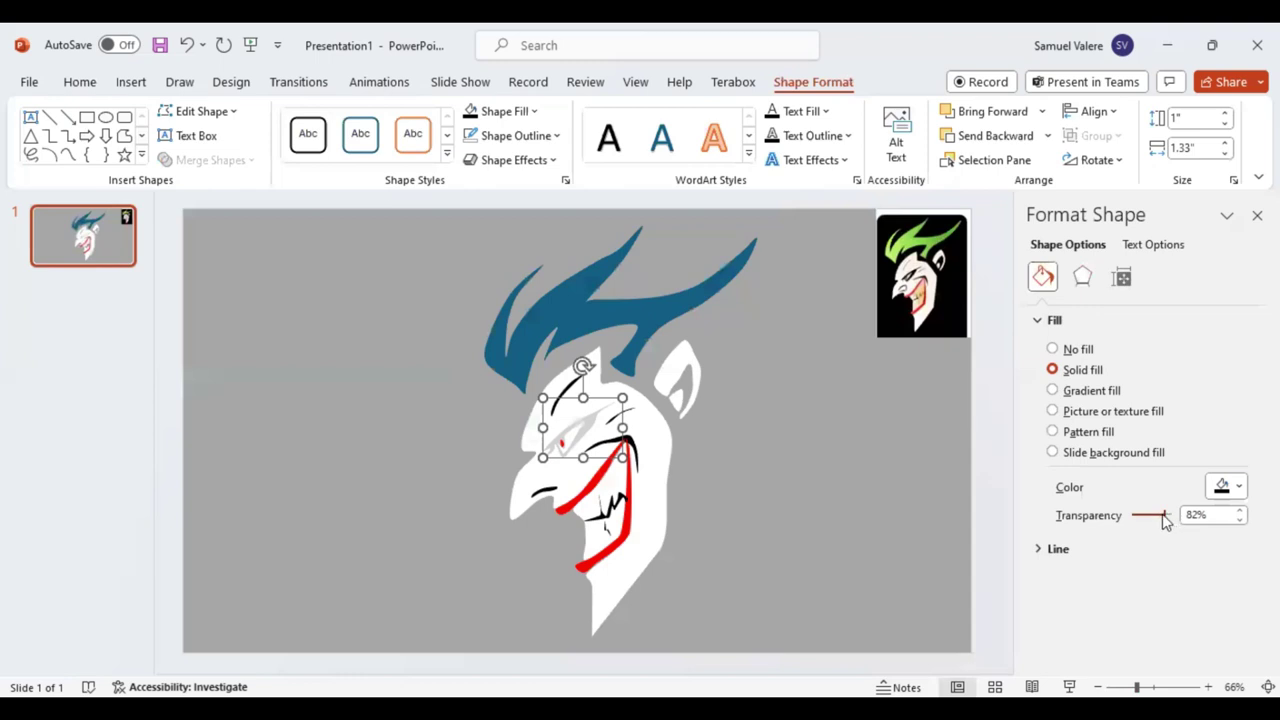
pyautogui.moveTo(1165, 515); pyautogui.dragTo(1100, 520)
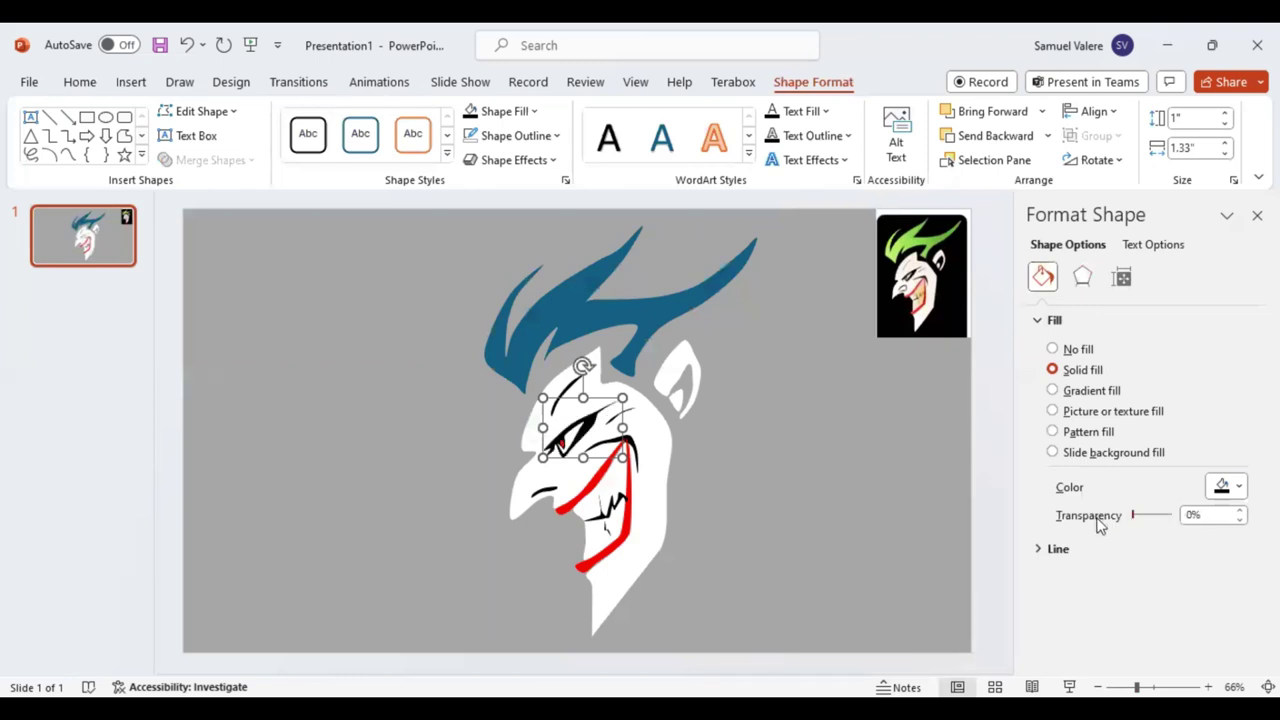
pyautogui.click(651, 527)
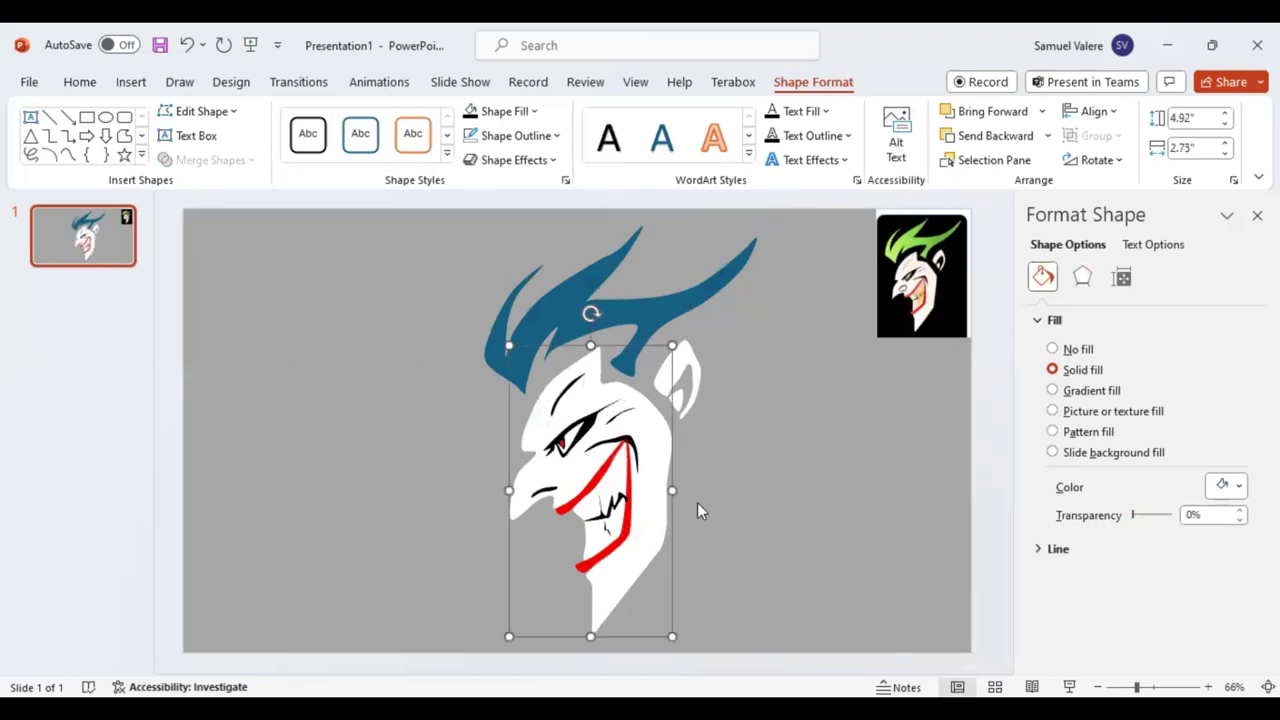
pyautogui.click(677, 398)
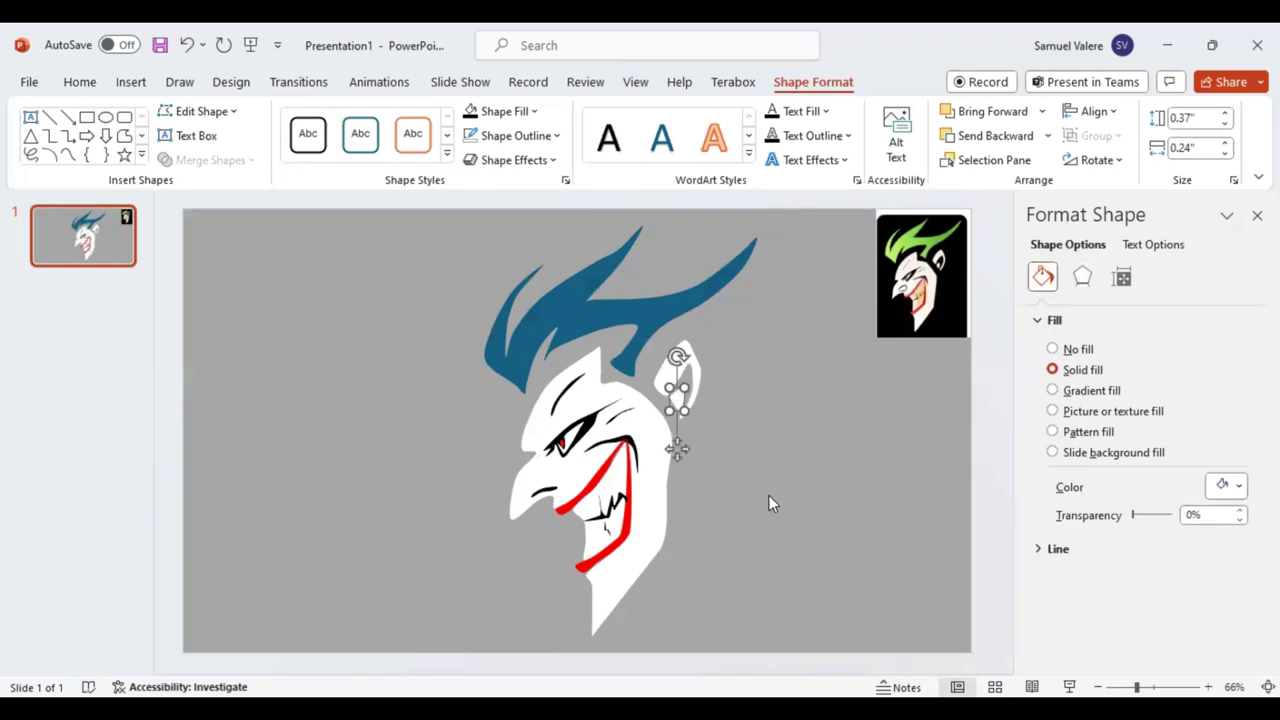
pyautogui.click(707, 450)
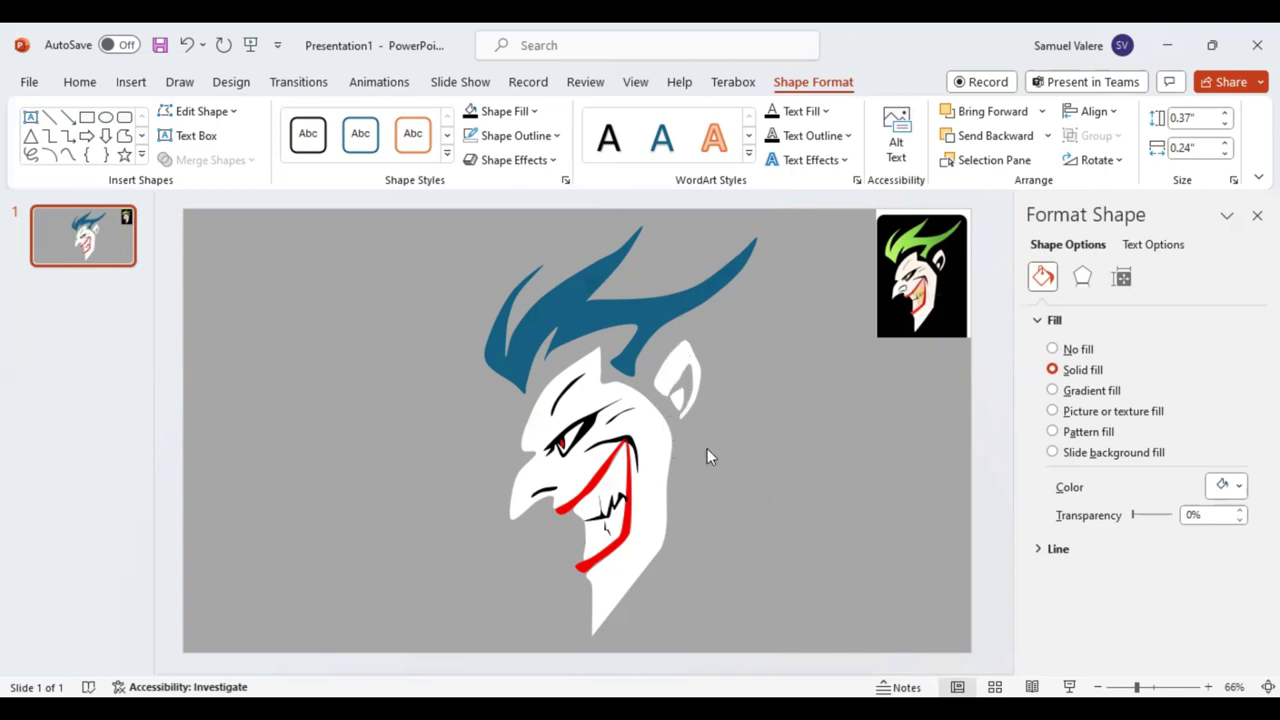
# Give the blue hair shape a dark gradient fill
pyautogui.click(568, 319)
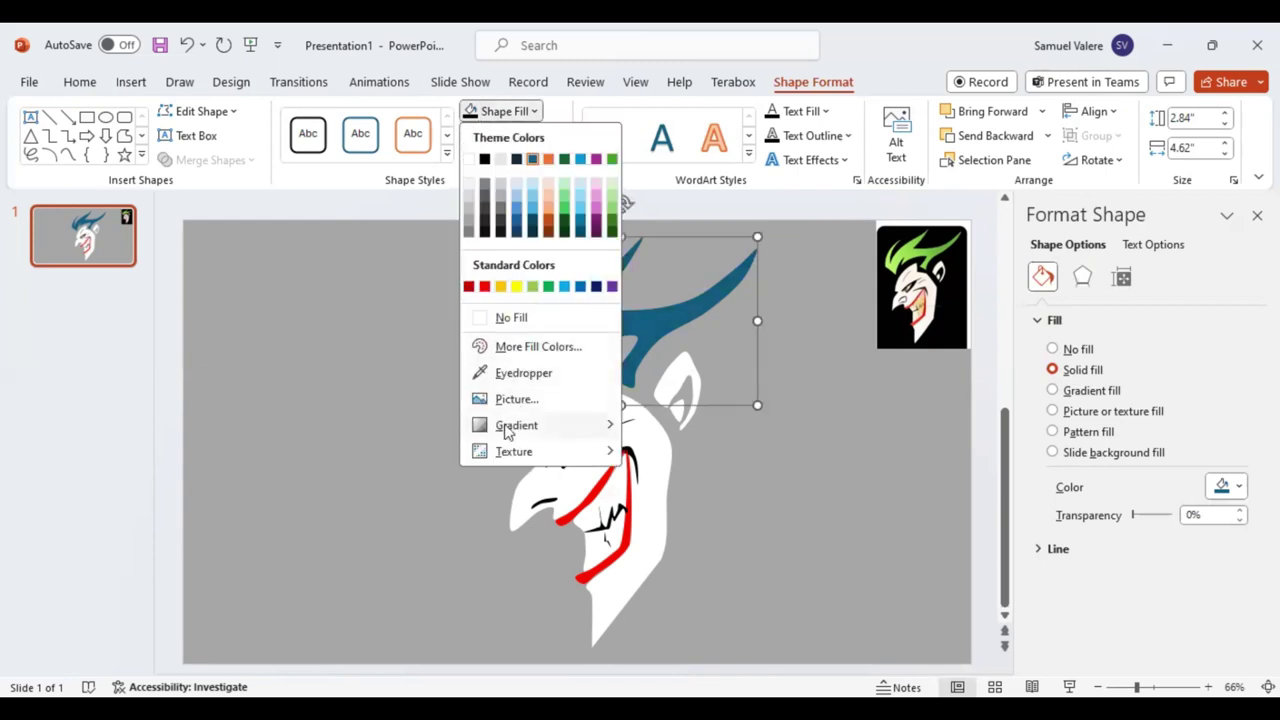
pyautogui.moveTo(516, 425)
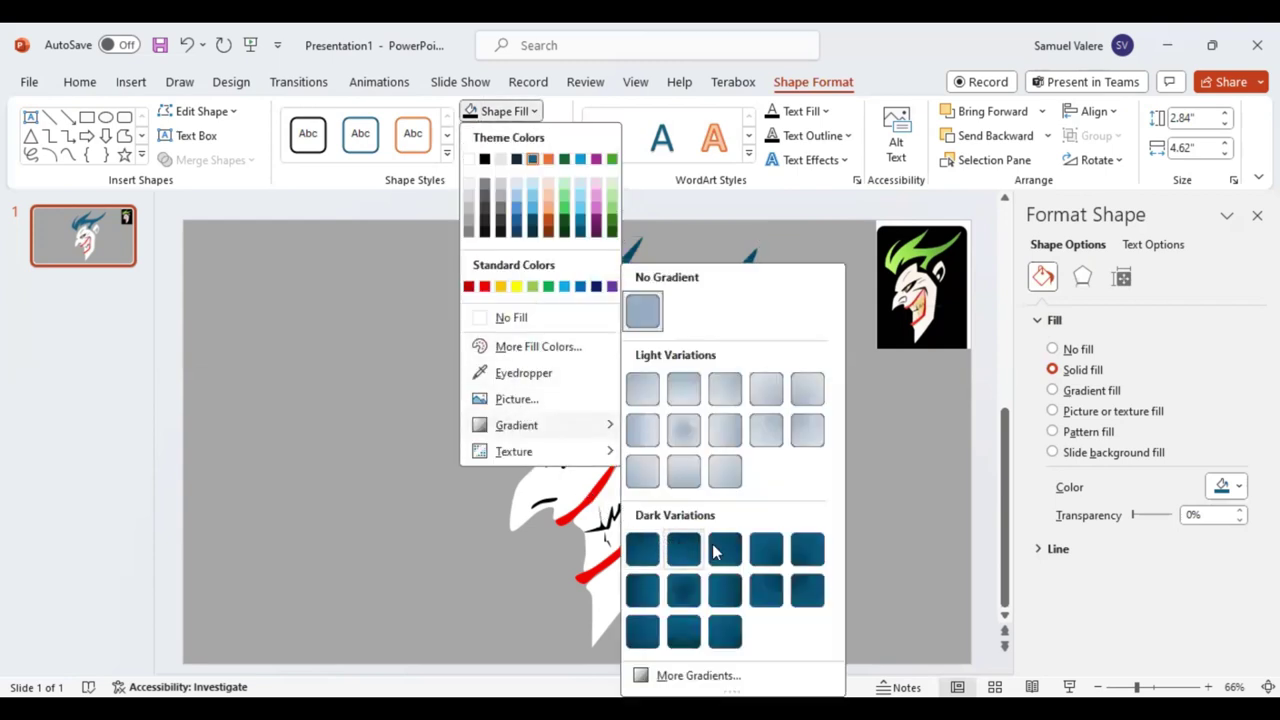
pyautogui.click(725, 553)
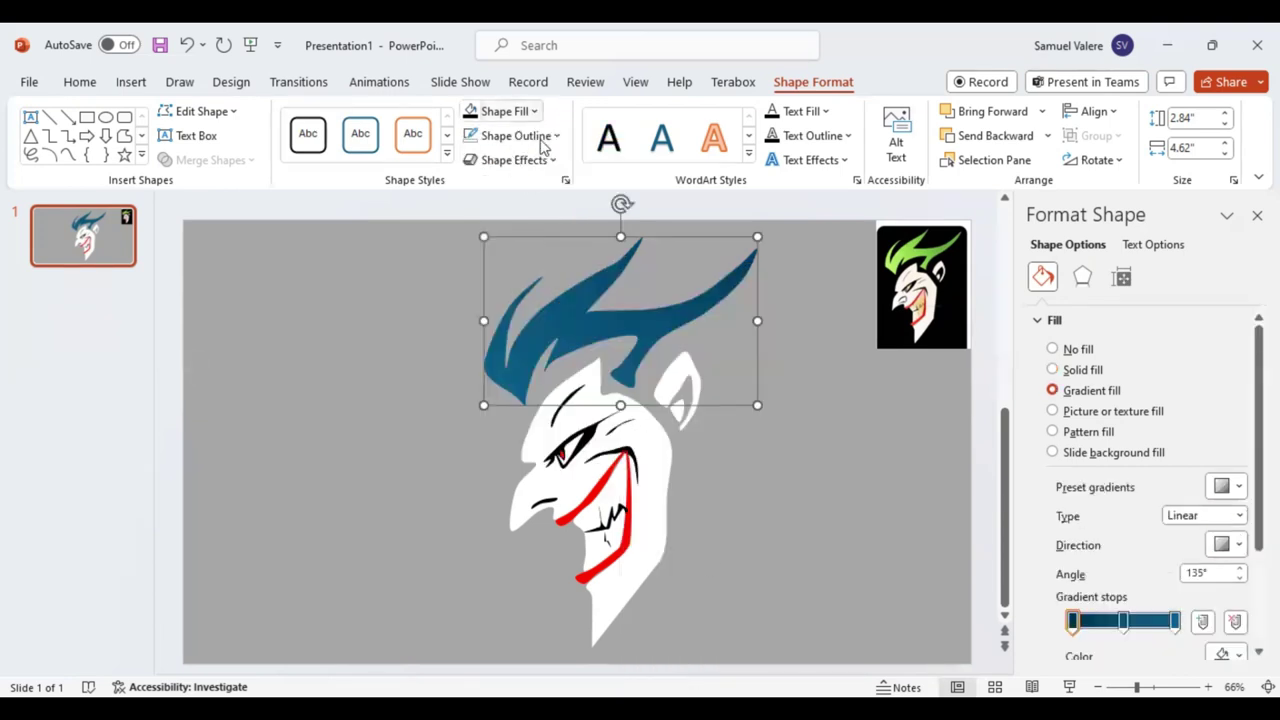
pyautogui.click(535, 111)
pyautogui.moveTo(540, 425)
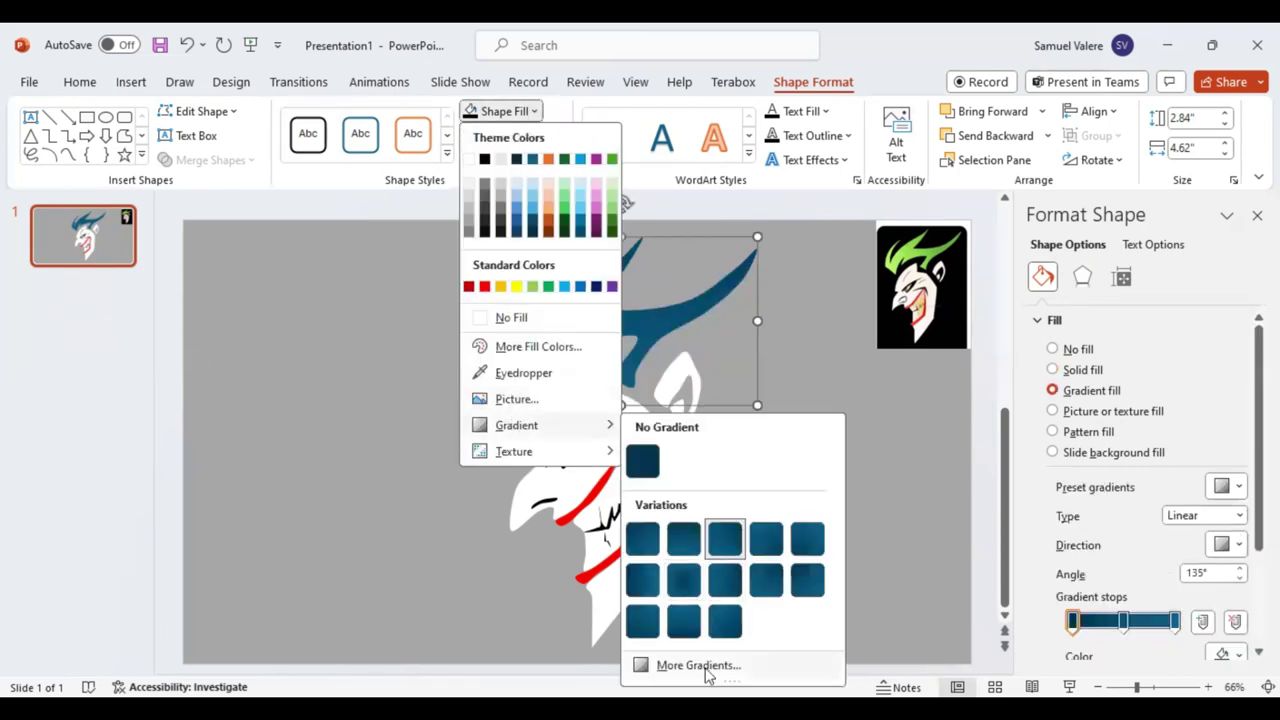
pyautogui.click(700, 666)
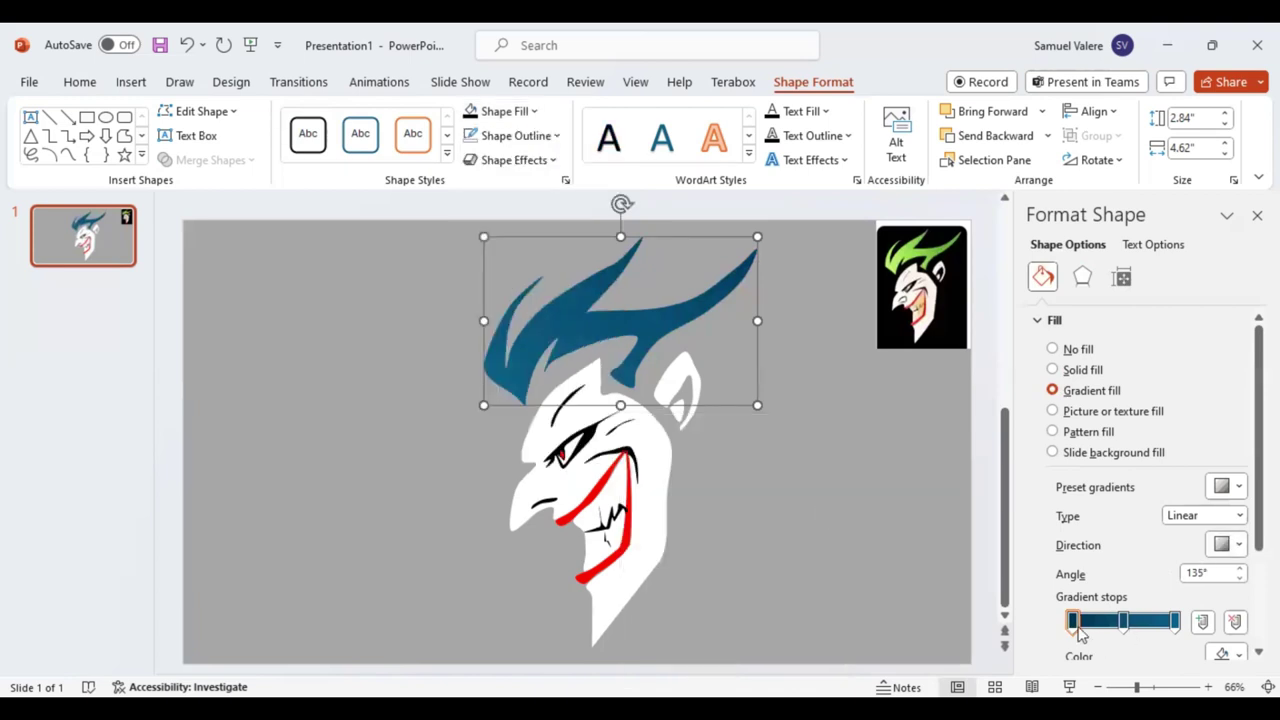
# Colour the hair gradient's first, middle and last stops in shades of green
pyautogui.click(1073, 622)
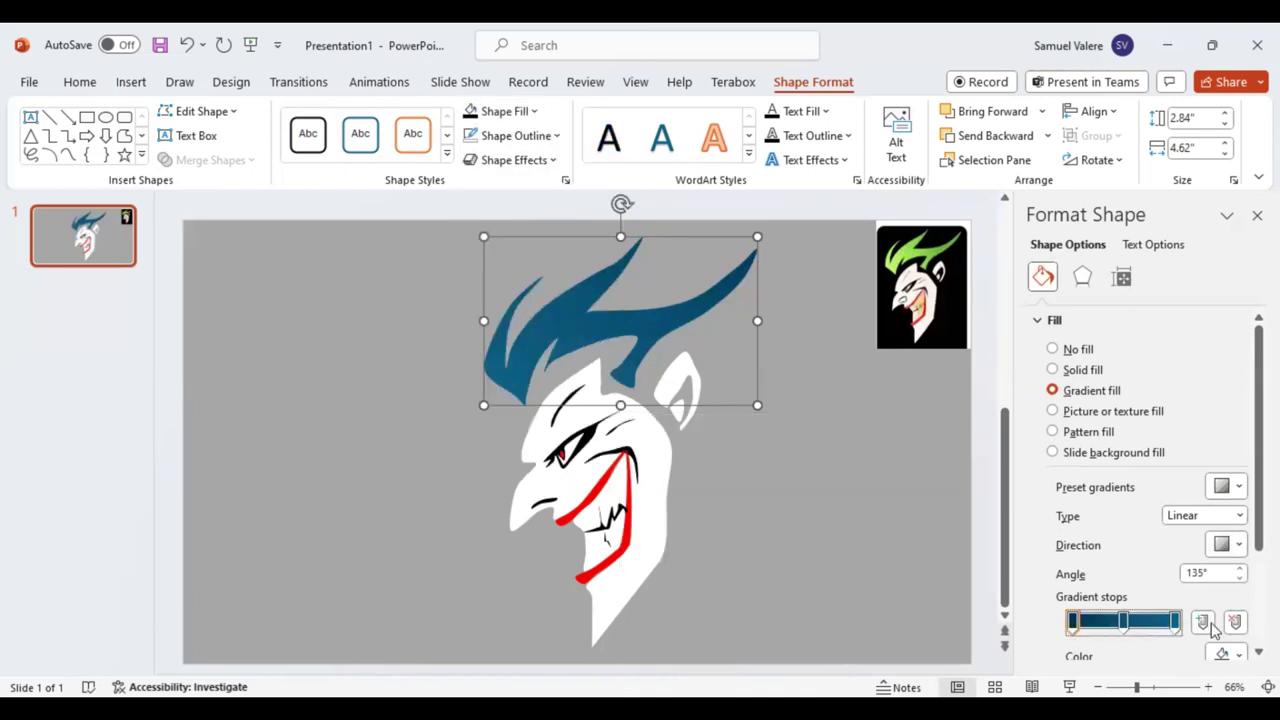
pyautogui.scroll(-1, 1206, 625)
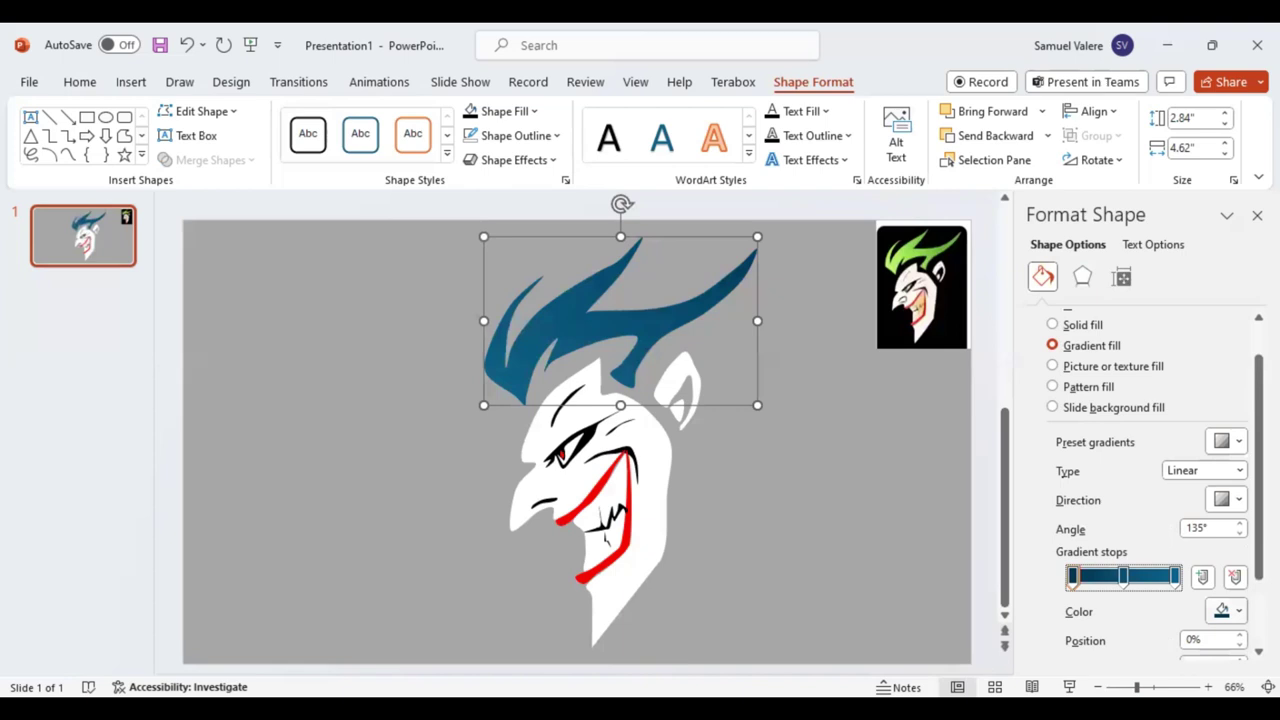
pyautogui.click(1239, 612)
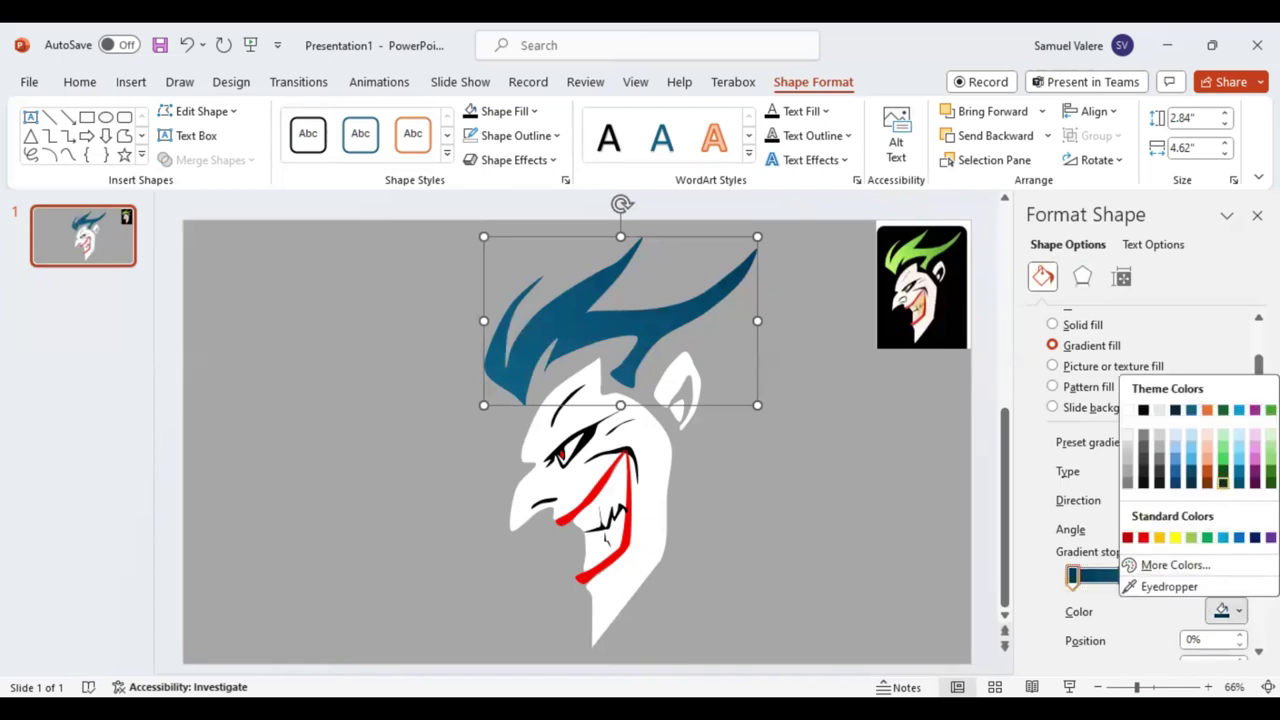
pyautogui.click(1223, 481)
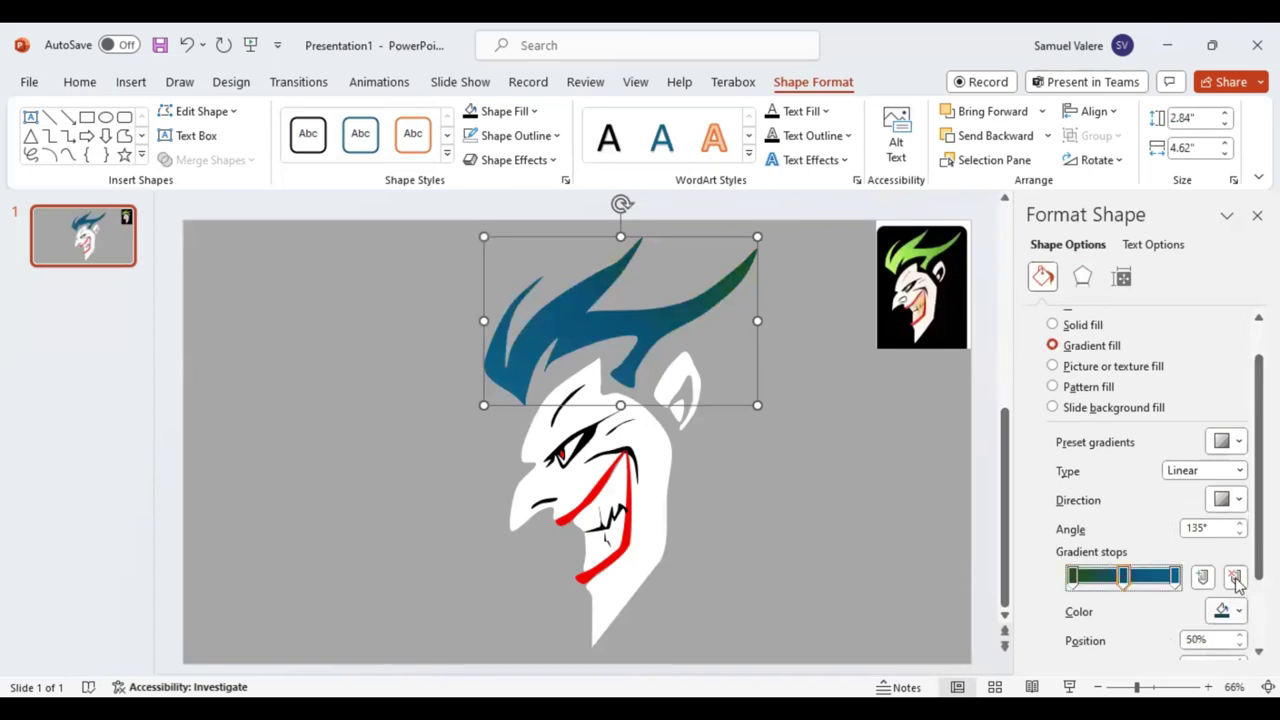
pyautogui.click(1228, 611)
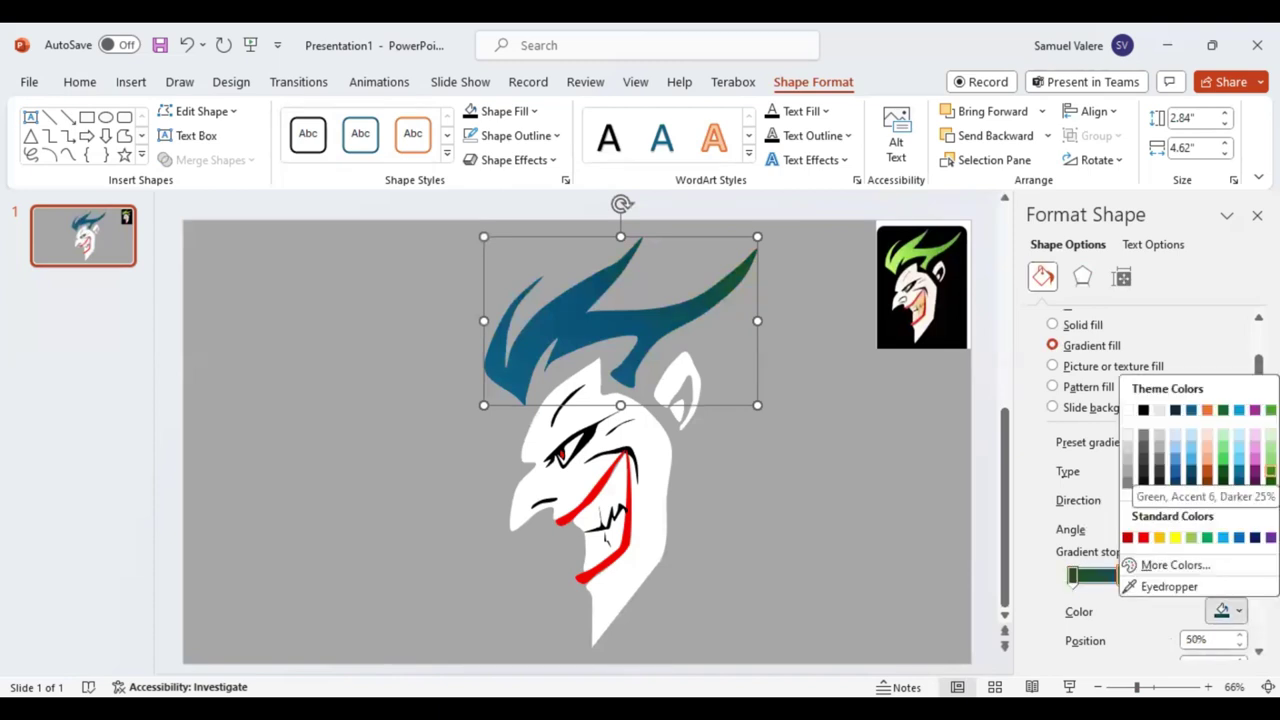
pyautogui.click(1177, 575)
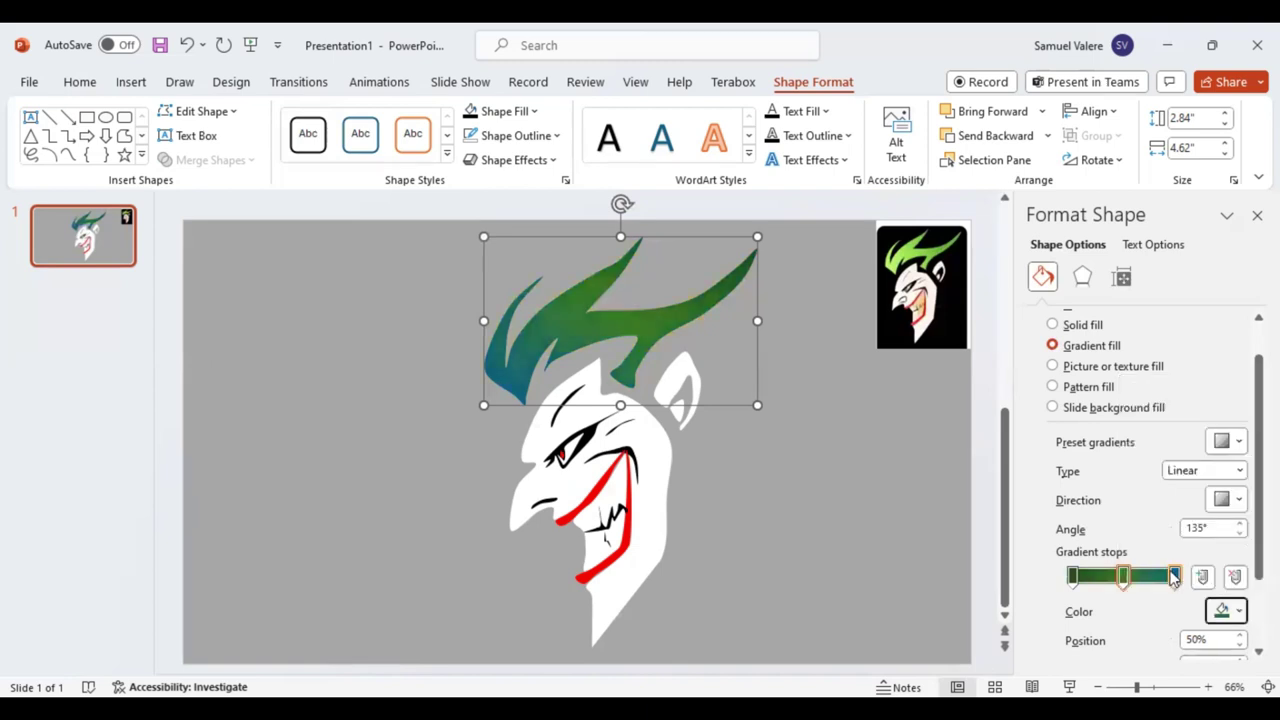
pyautogui.click(1240, 613)
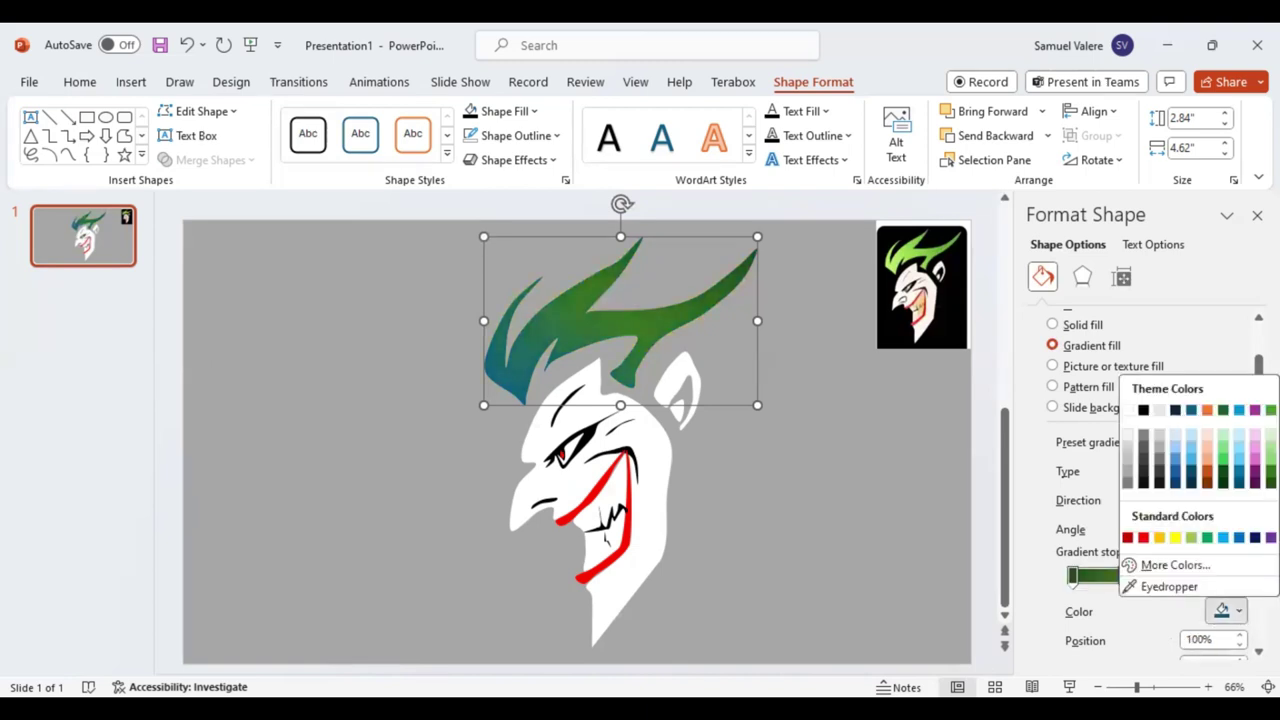
pyautogui.click(1270, 410)
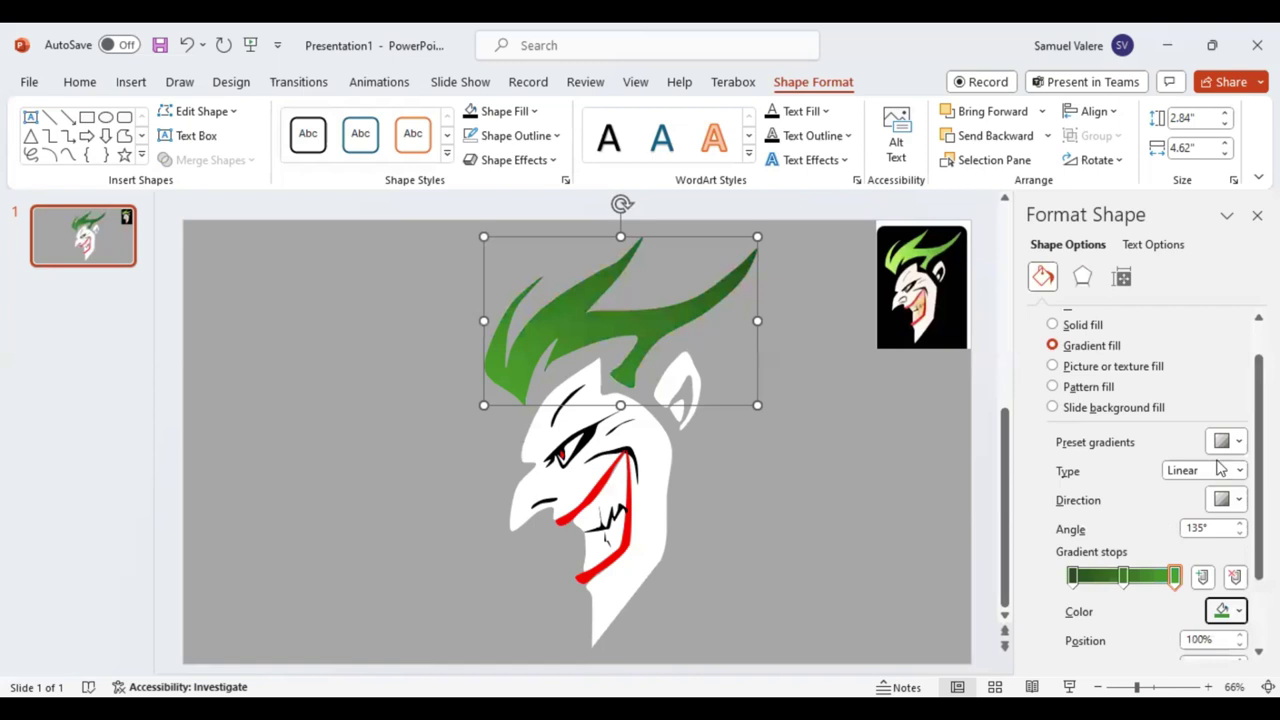
# Lighten the hair gradient's first and last stops to a brighter green
pyautogui.click(1073, 578)
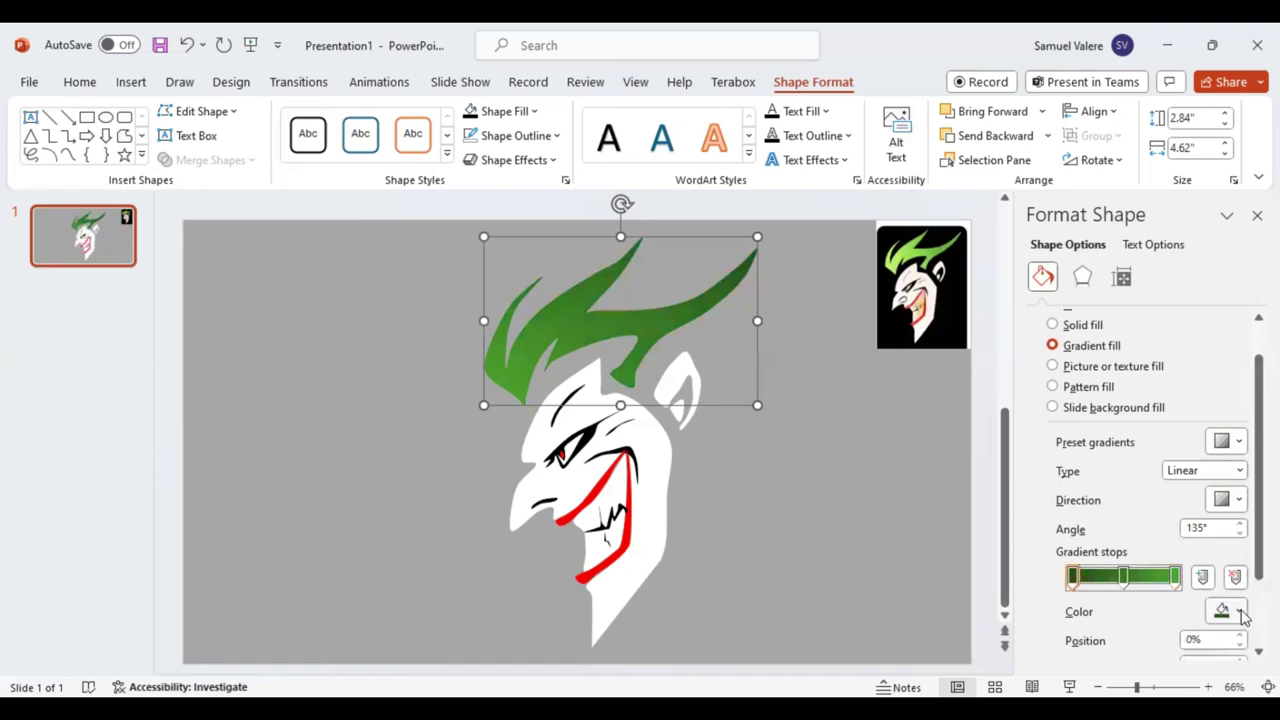
pyautogui.click(1240, 612)
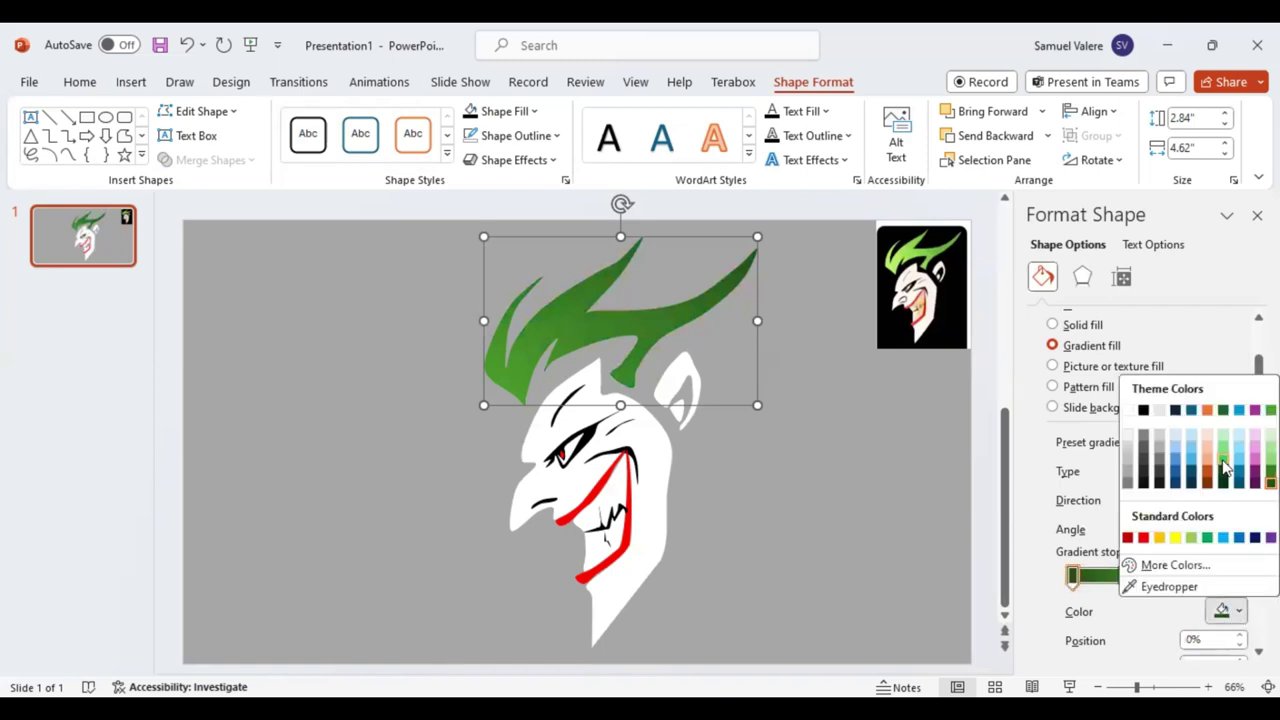
pyautogui.click(1223, 463)
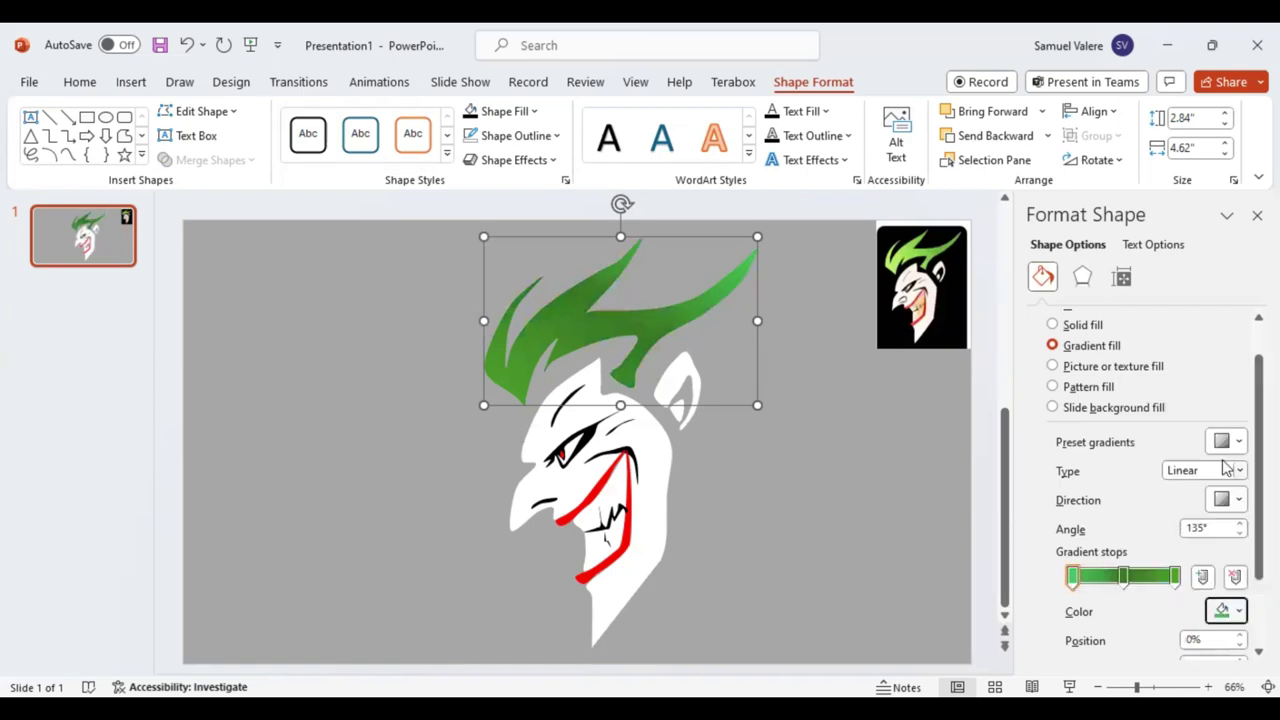
pyautogui.click(1175, 578)
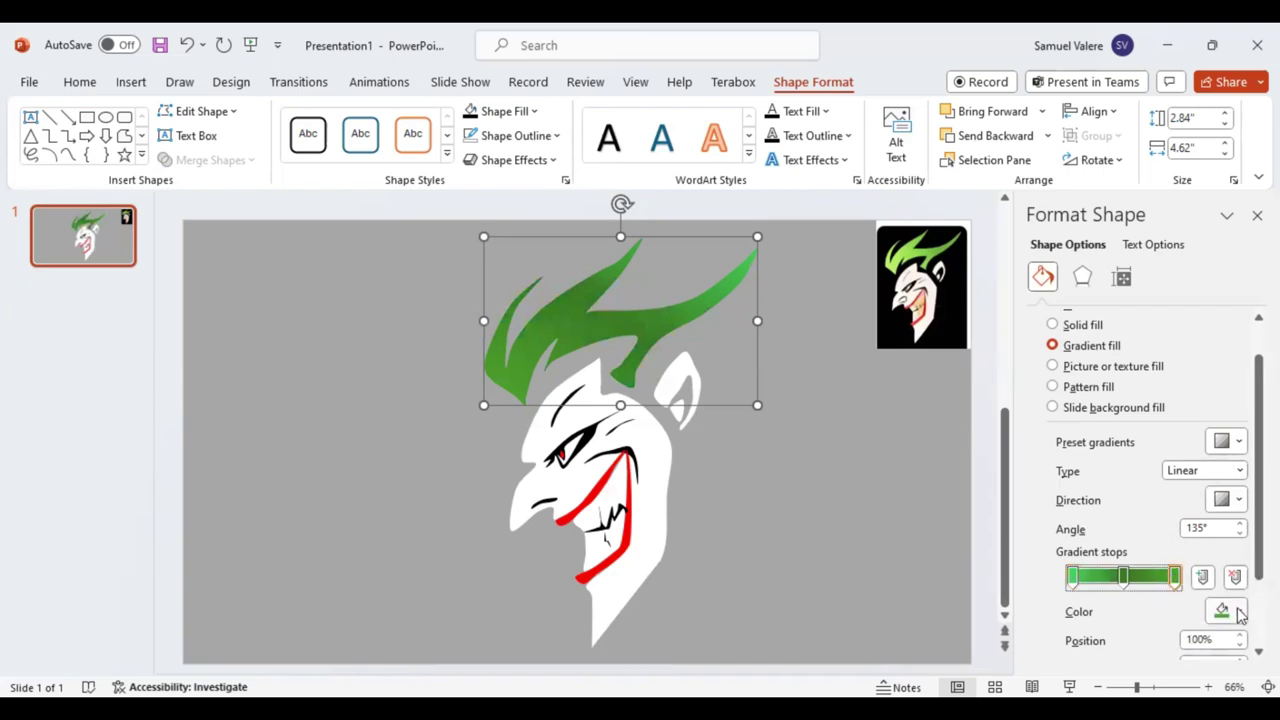
pyautogui.click(1226, 611)
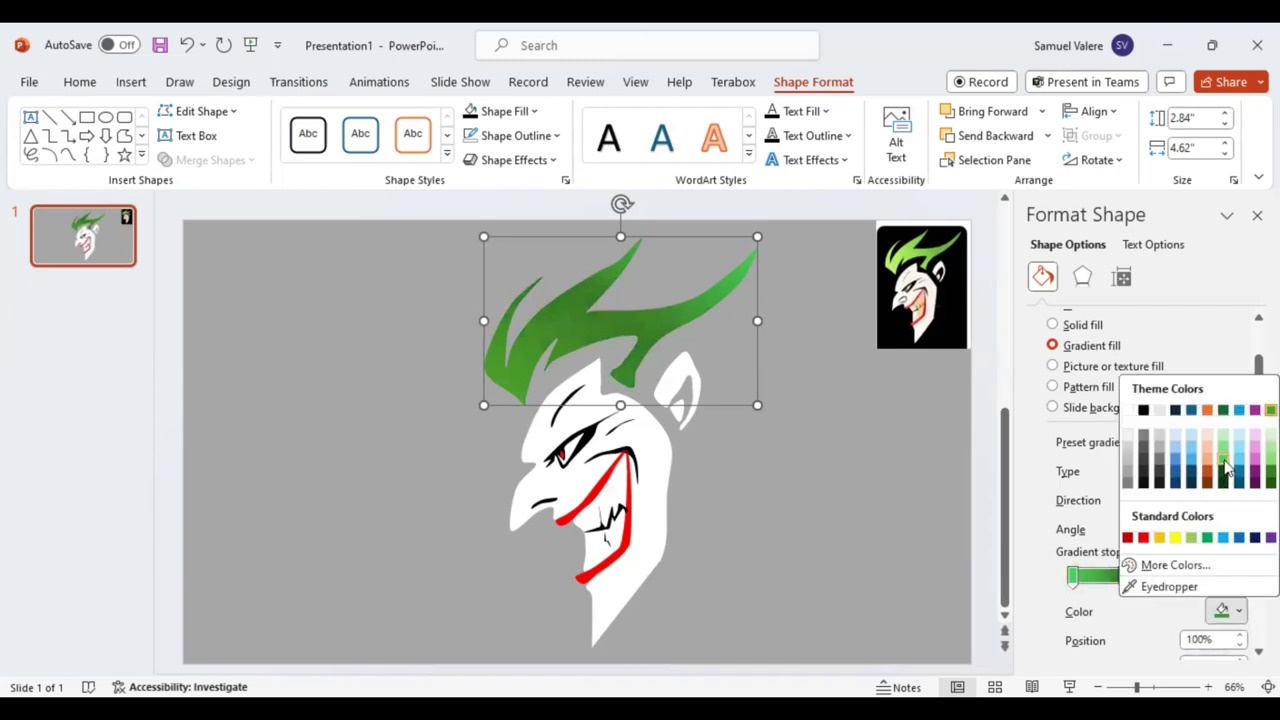
pyautogui.click(1223, 463)
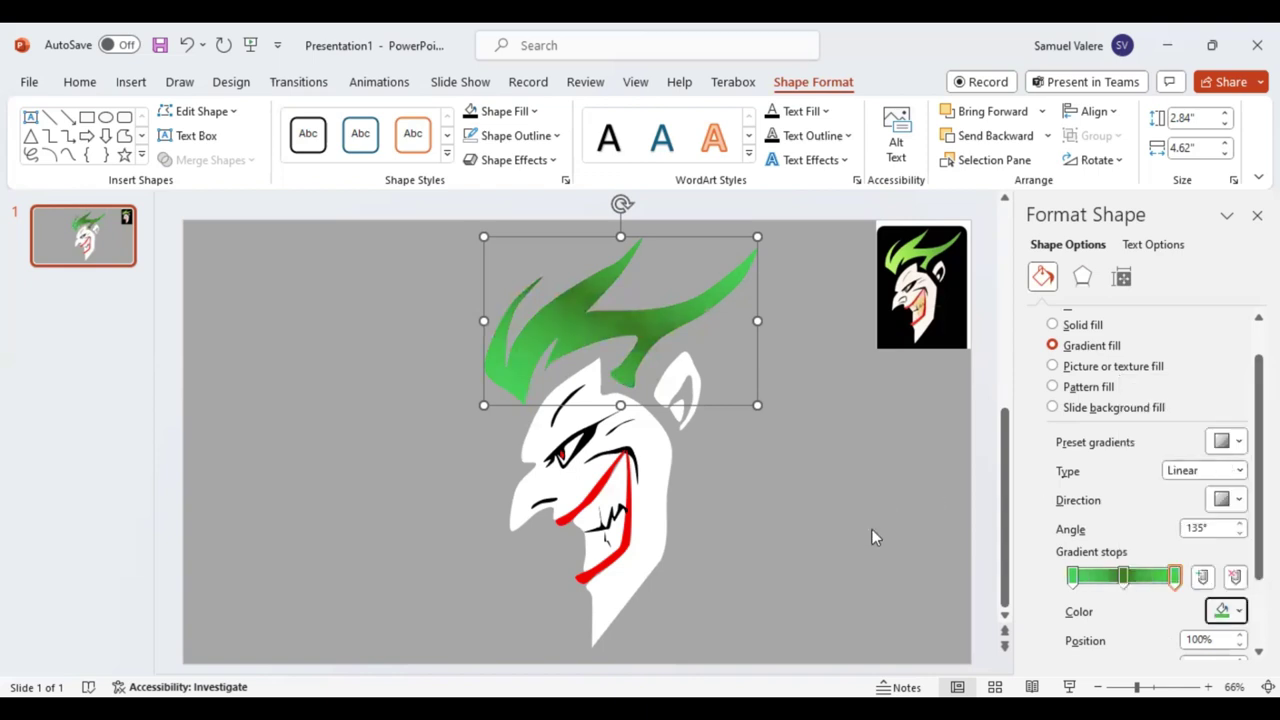
pyautogui.click(835, 530)
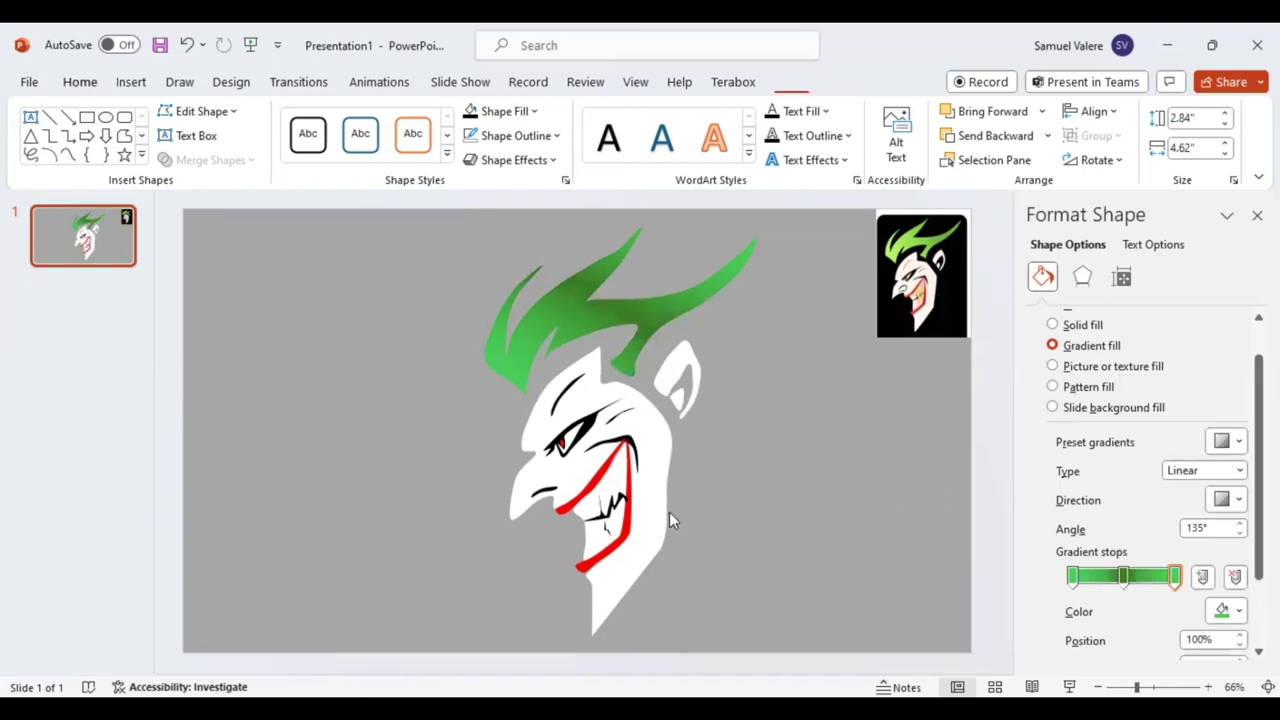
pyautogui.click(608, 490)
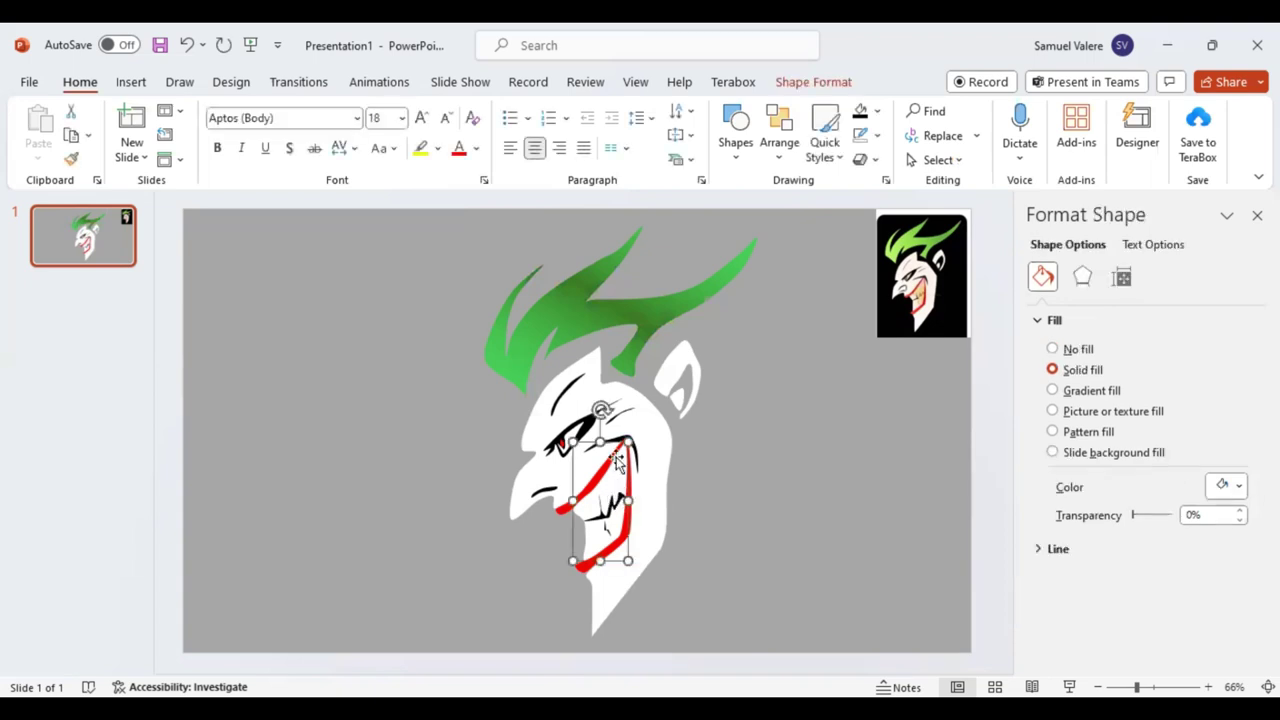
pyautogui.click(798, 83)
pyautogui.click(1078, 392)
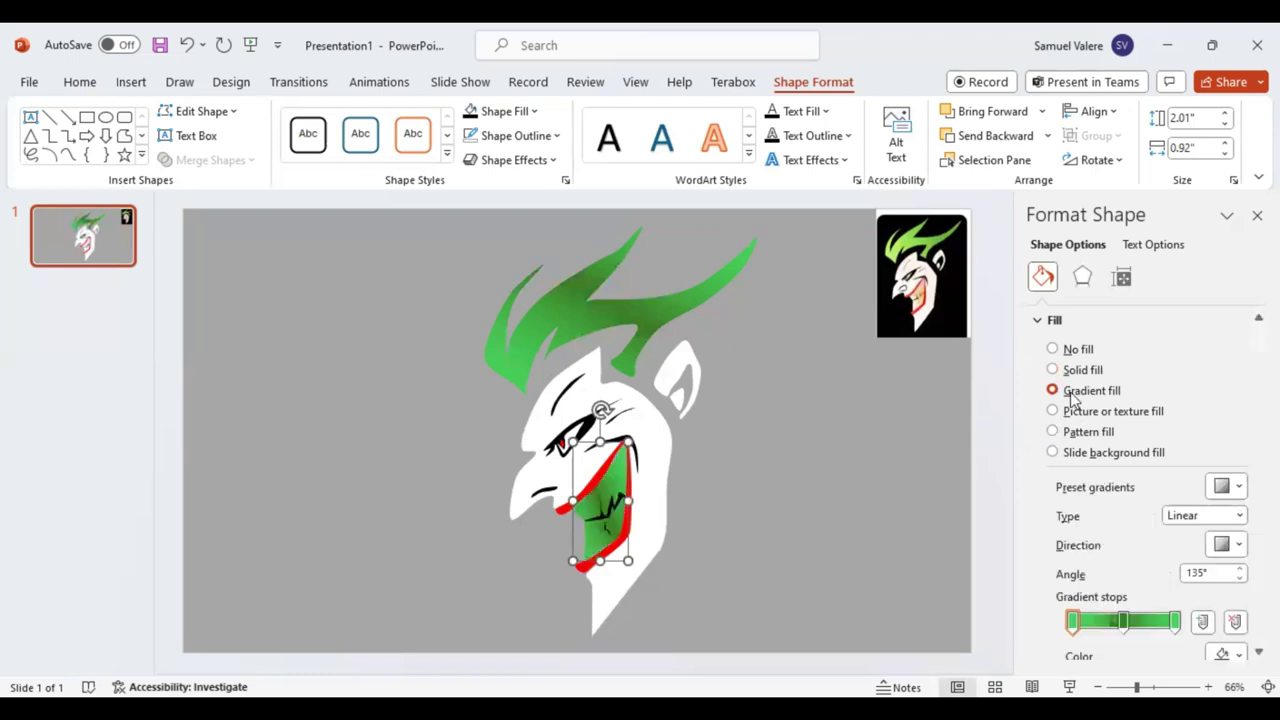
pyautogui.click(1074, 628)
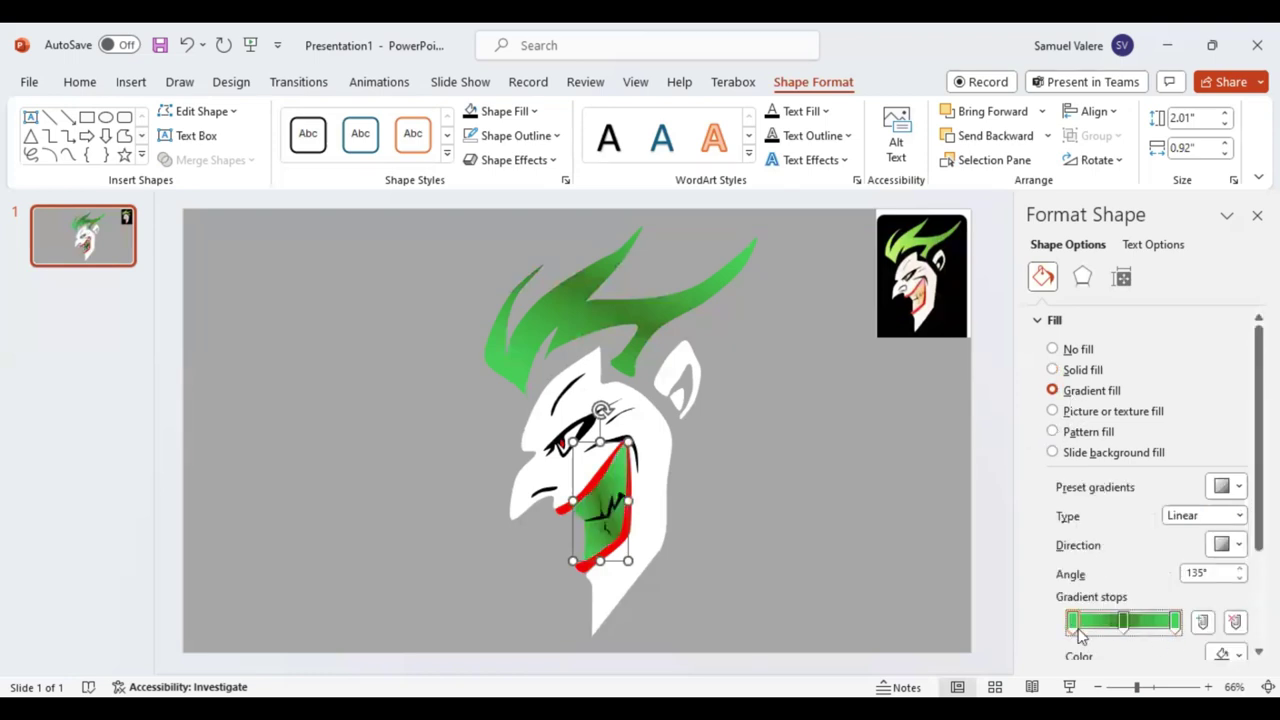
pyautogui.scroll(-1, 1240, 641)
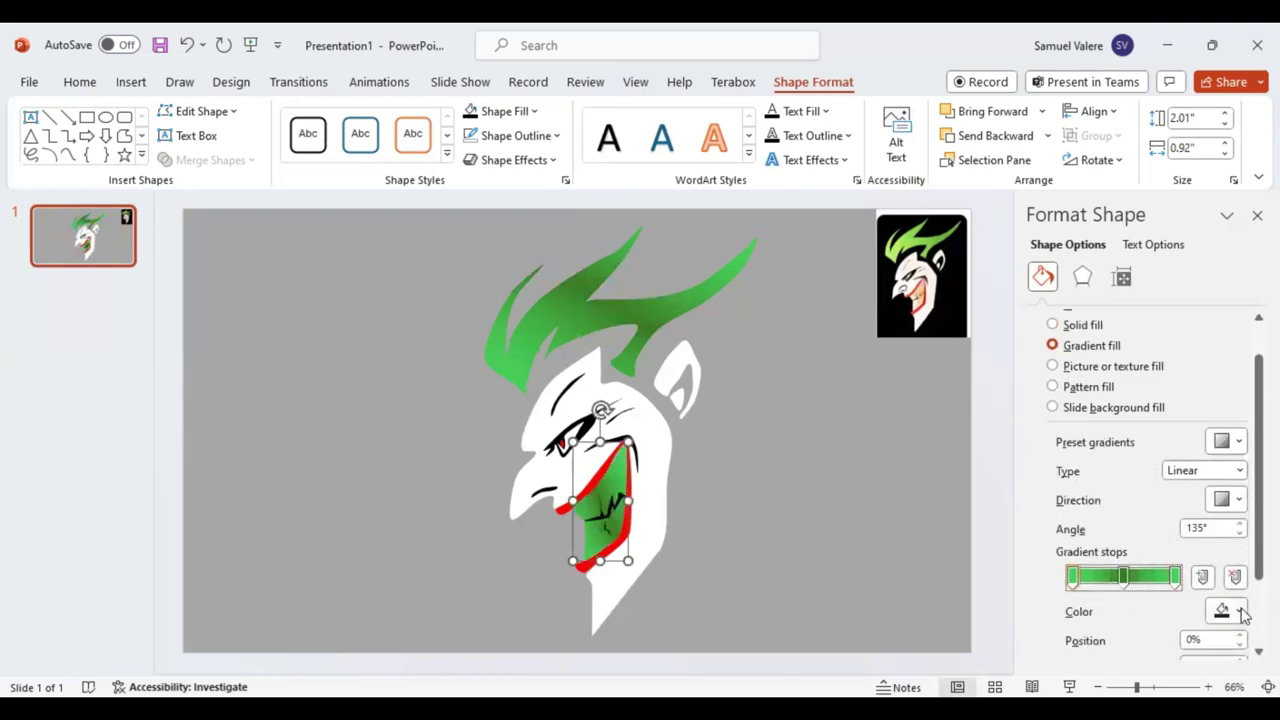
pyautogui.click(1240, 611)
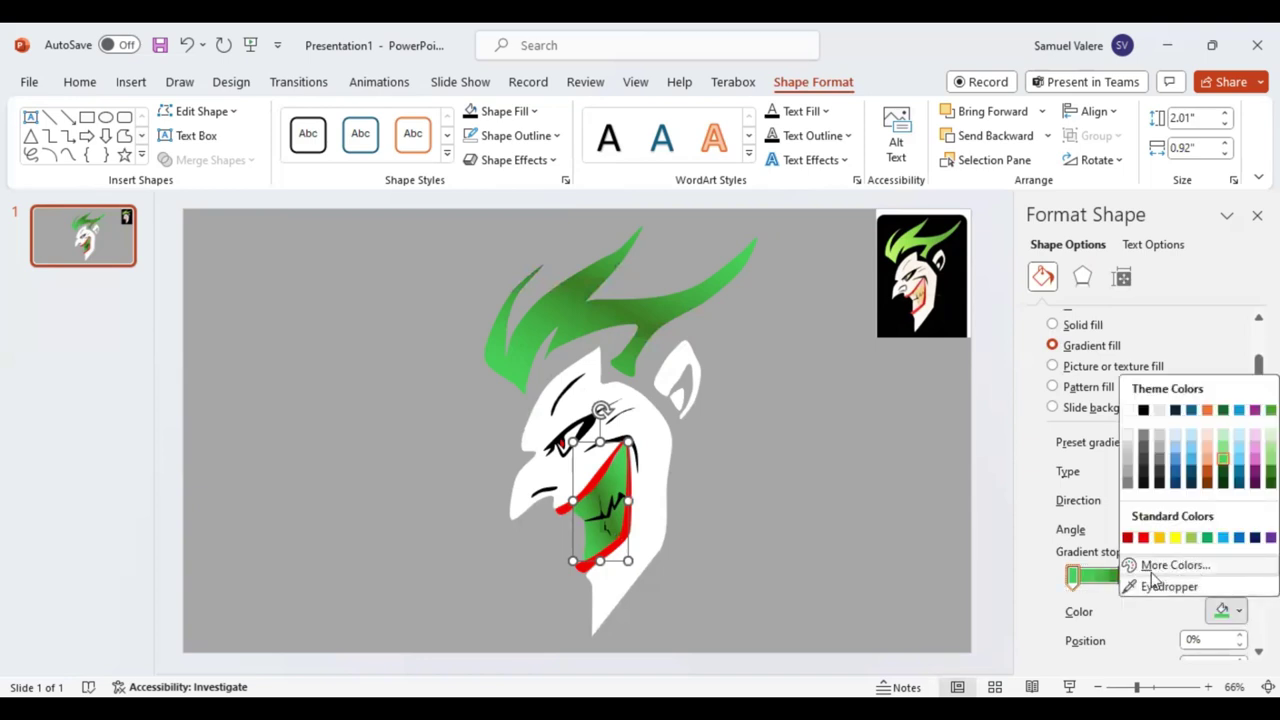
pyautogui.click(1150, 565)
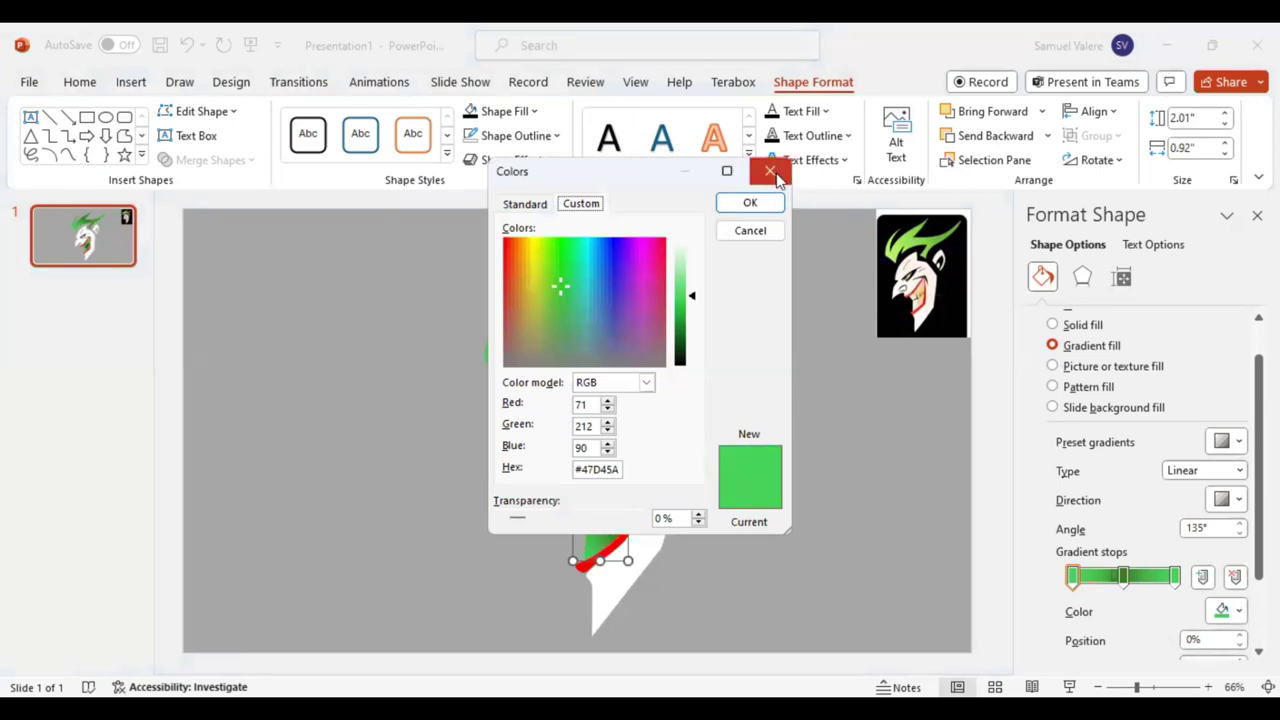
pyautogui.click(770, 172)
# Enlarge the Joker reference picture and reselect the mouth interior shape
pyautogui.click(882, 328)
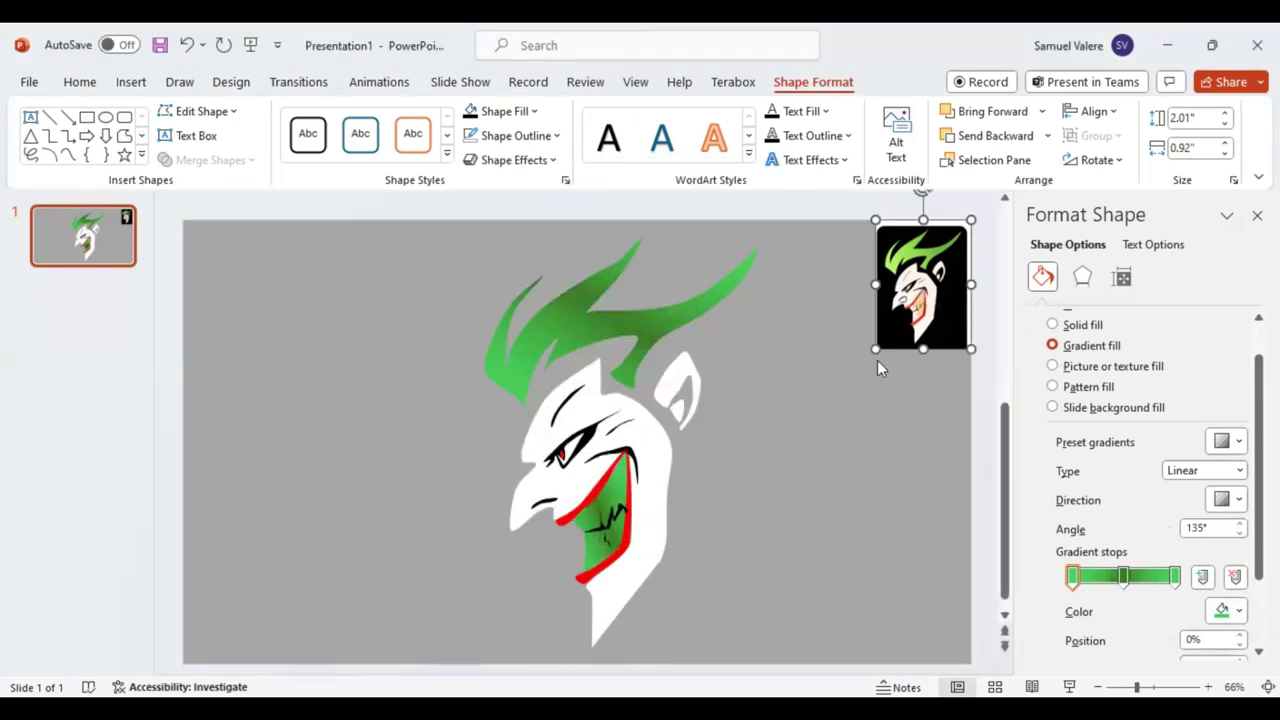
pyautogui.moveTo(876, 338); pyautogui.dragTo(766, 488)
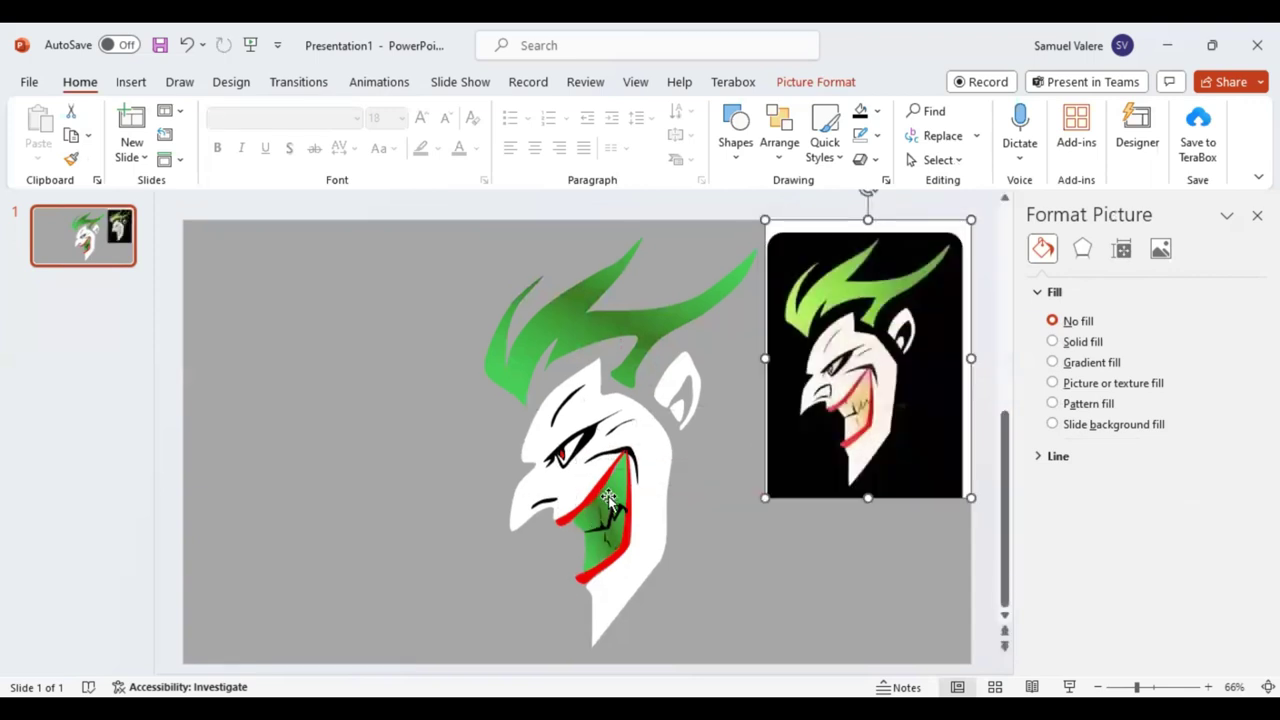
pyautogui.click(608, 493)
# Set the mouth gradient's first stop to bright yellow #F3D629
pyautogui.scroll(-1, 1171, 572)
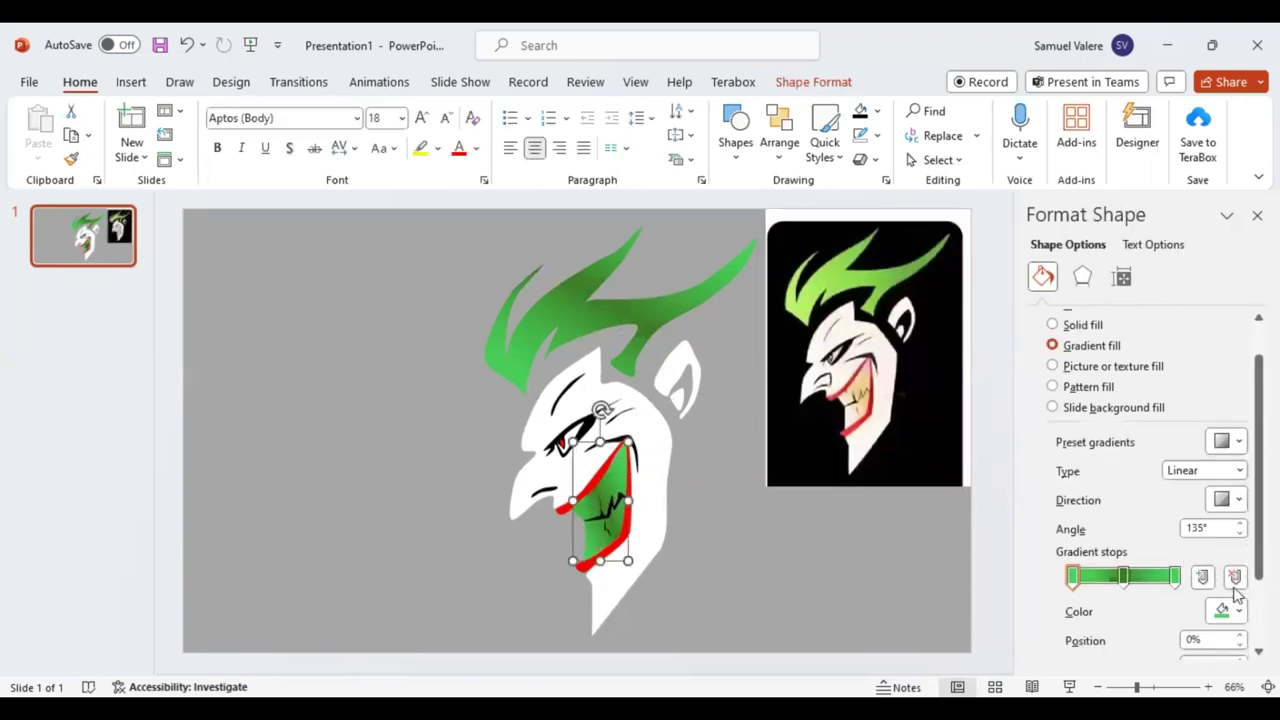
pyautogui.click(1239, 611)
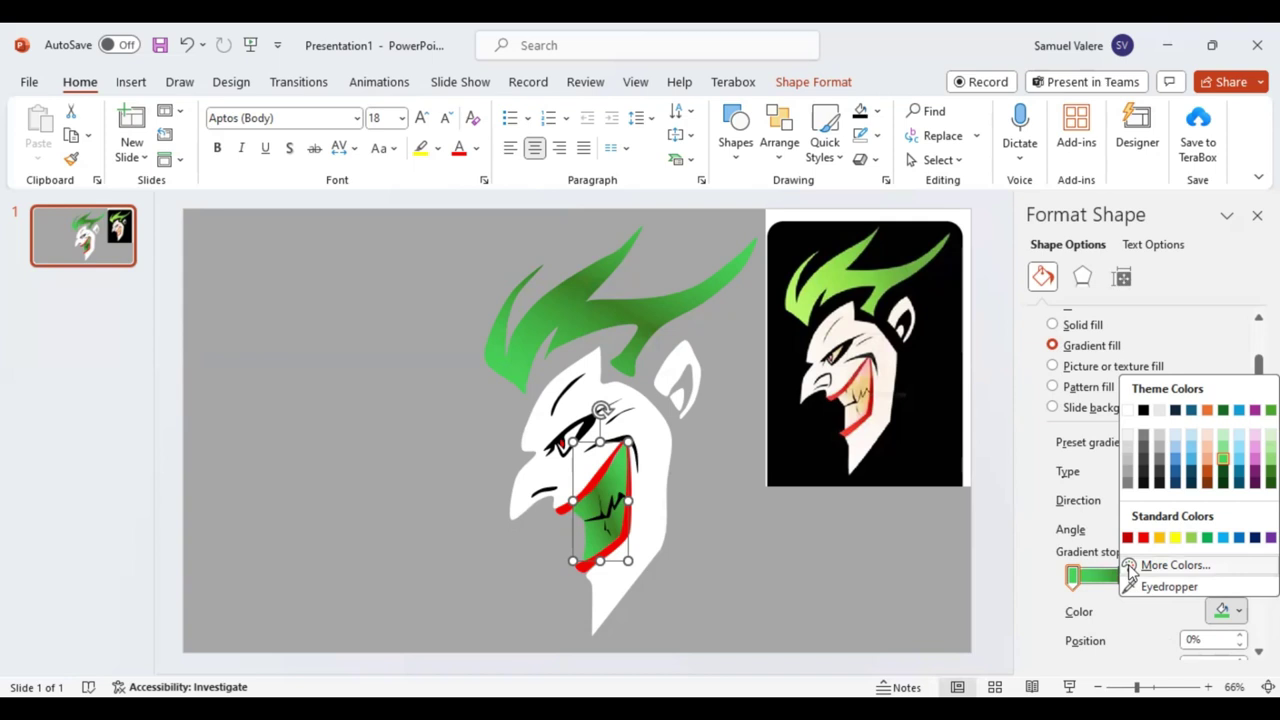
pyautogui.click(1175, 565)
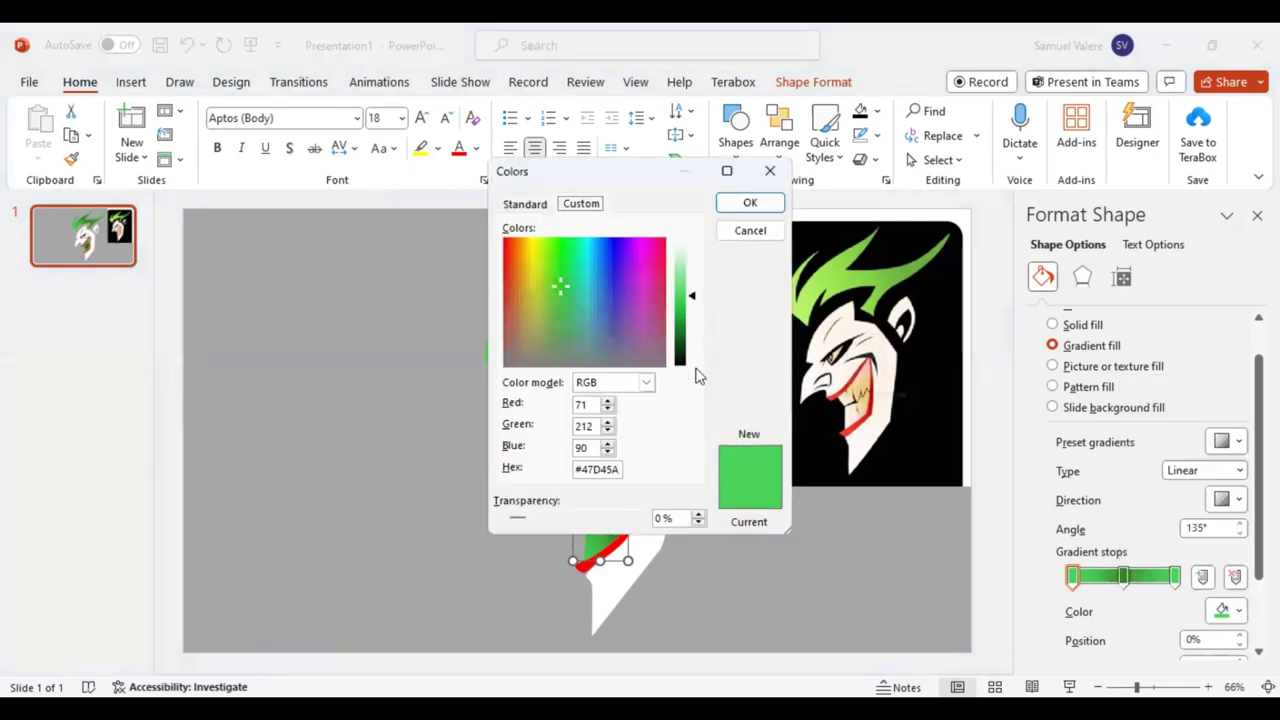
pyautogui.click(531, 276)
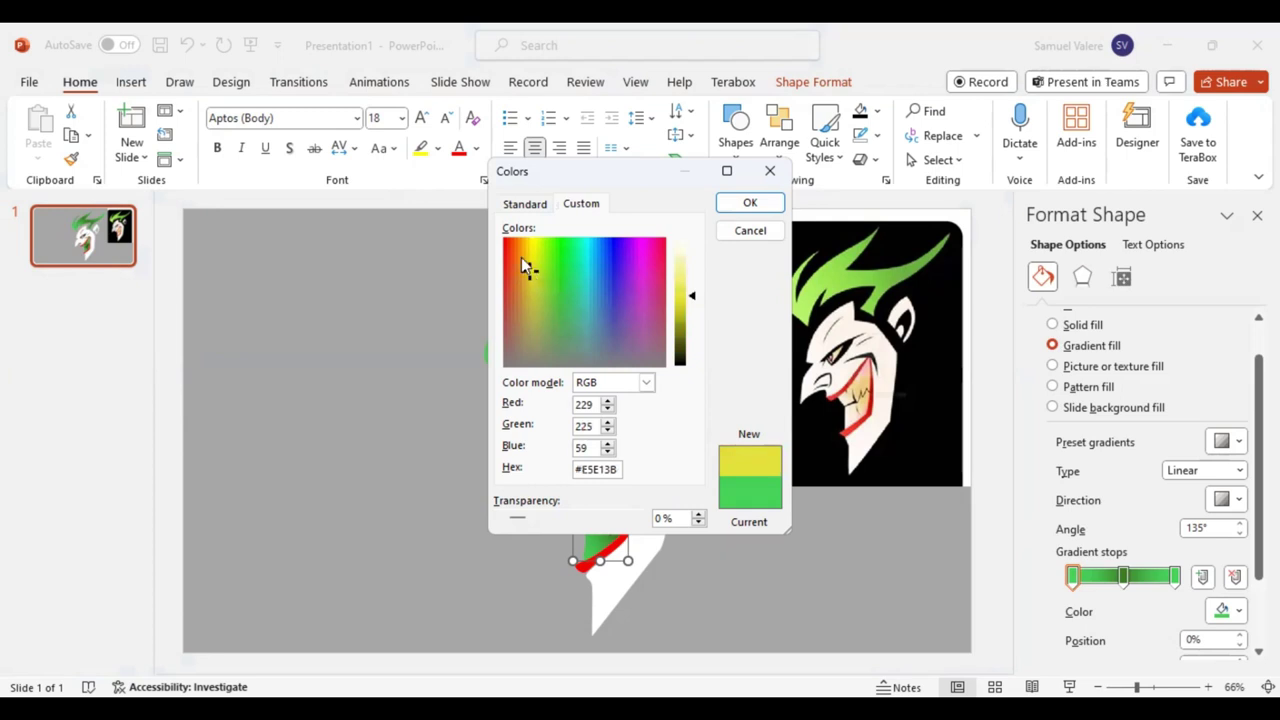
pyautogui.click(521, 255)
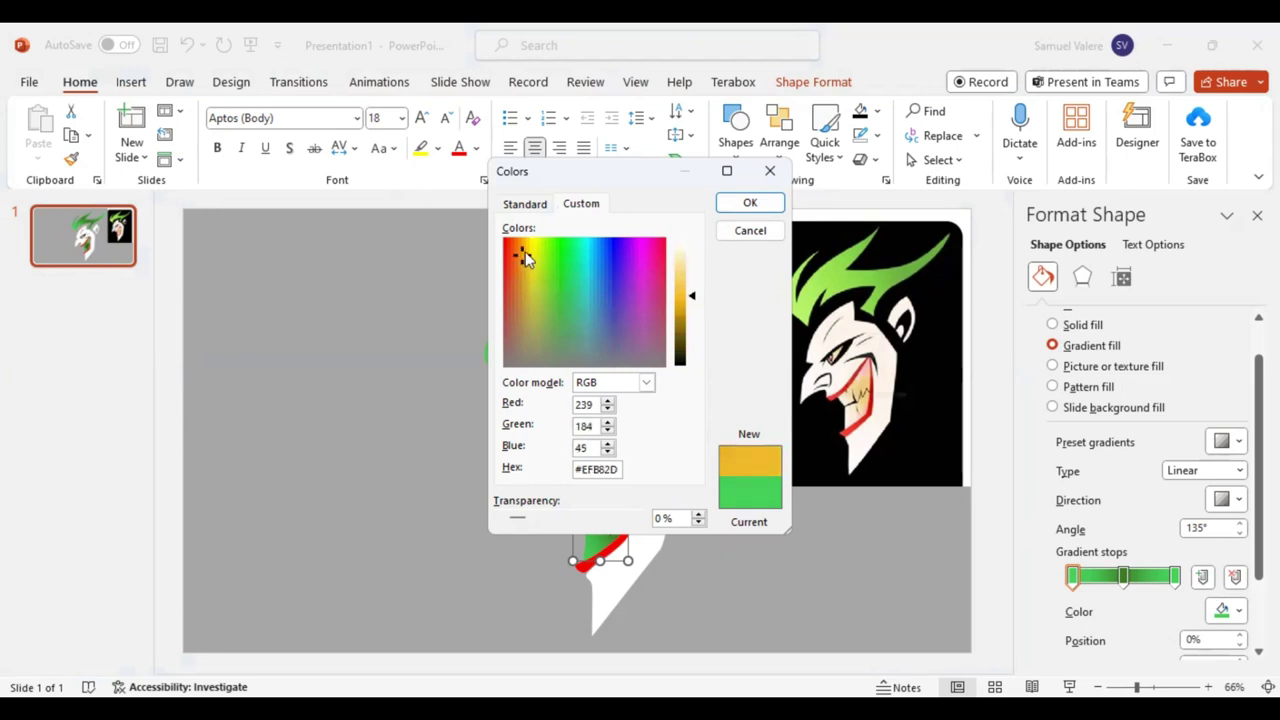
pyautogui.click(525, 250)
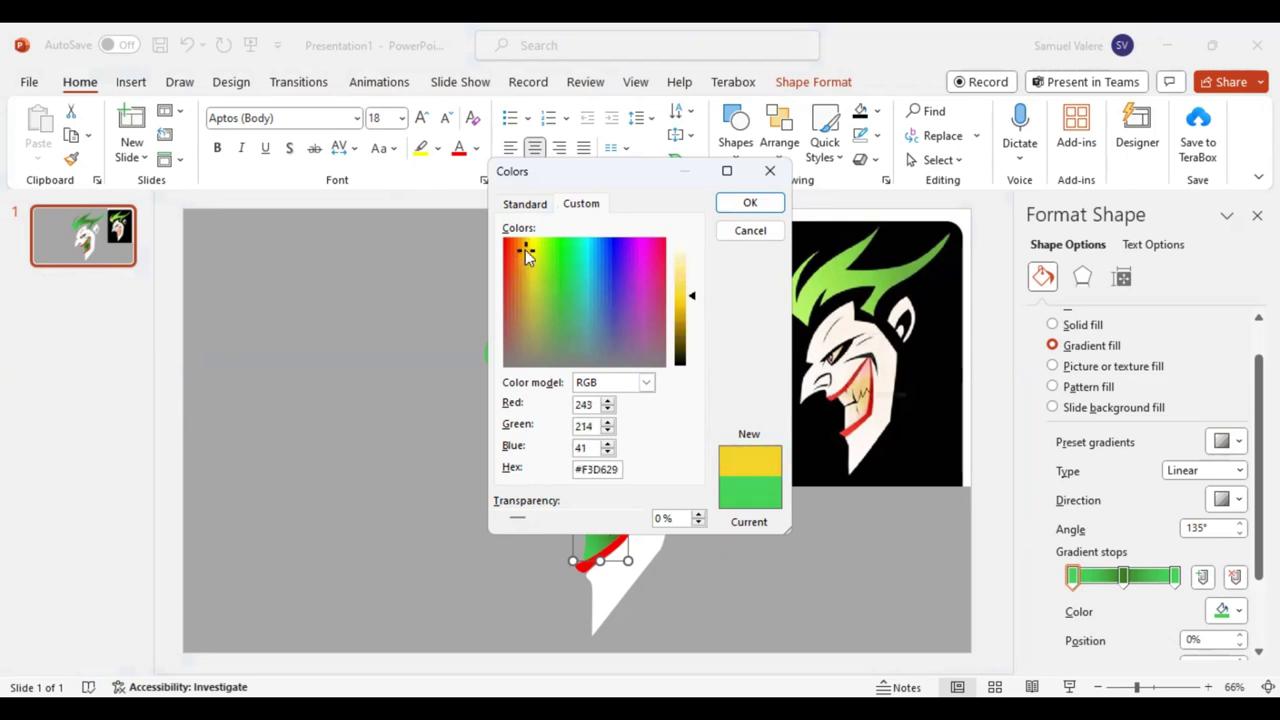
pyautogui.click(745, 205)
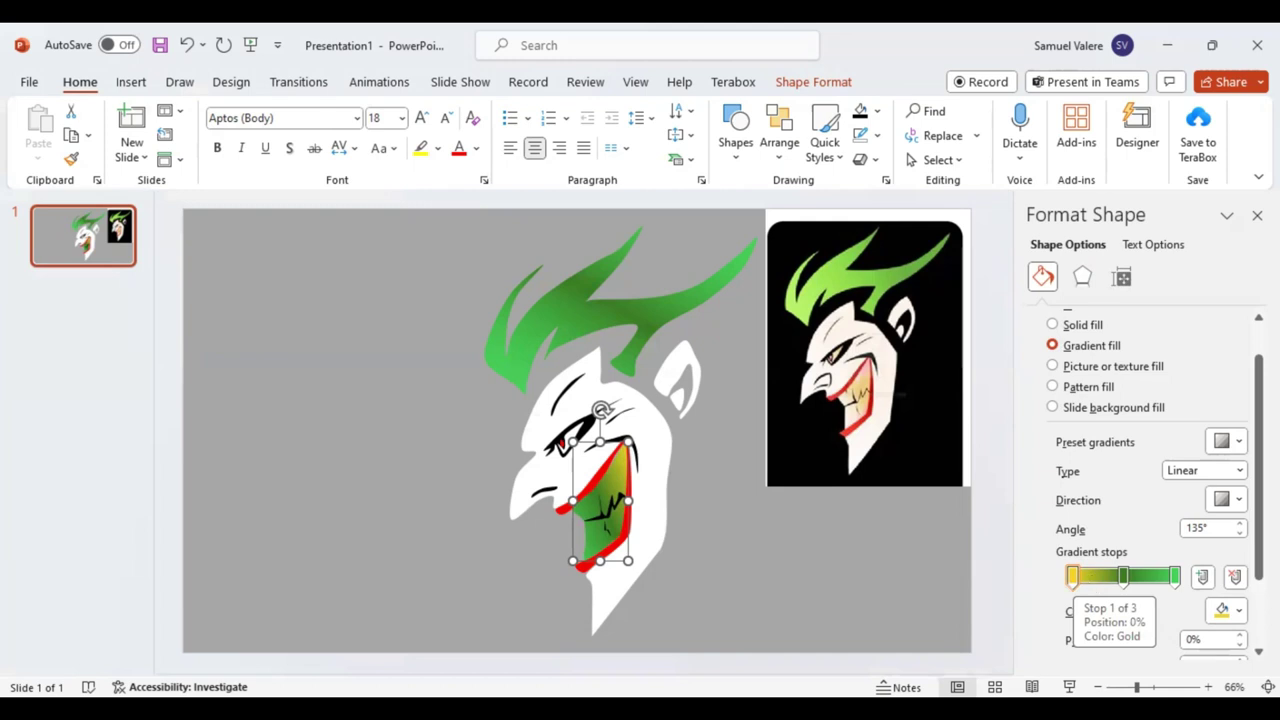
# Give the mouth gradient's middle stop the recent yellow colour
pyautogui.click(1124, 578)
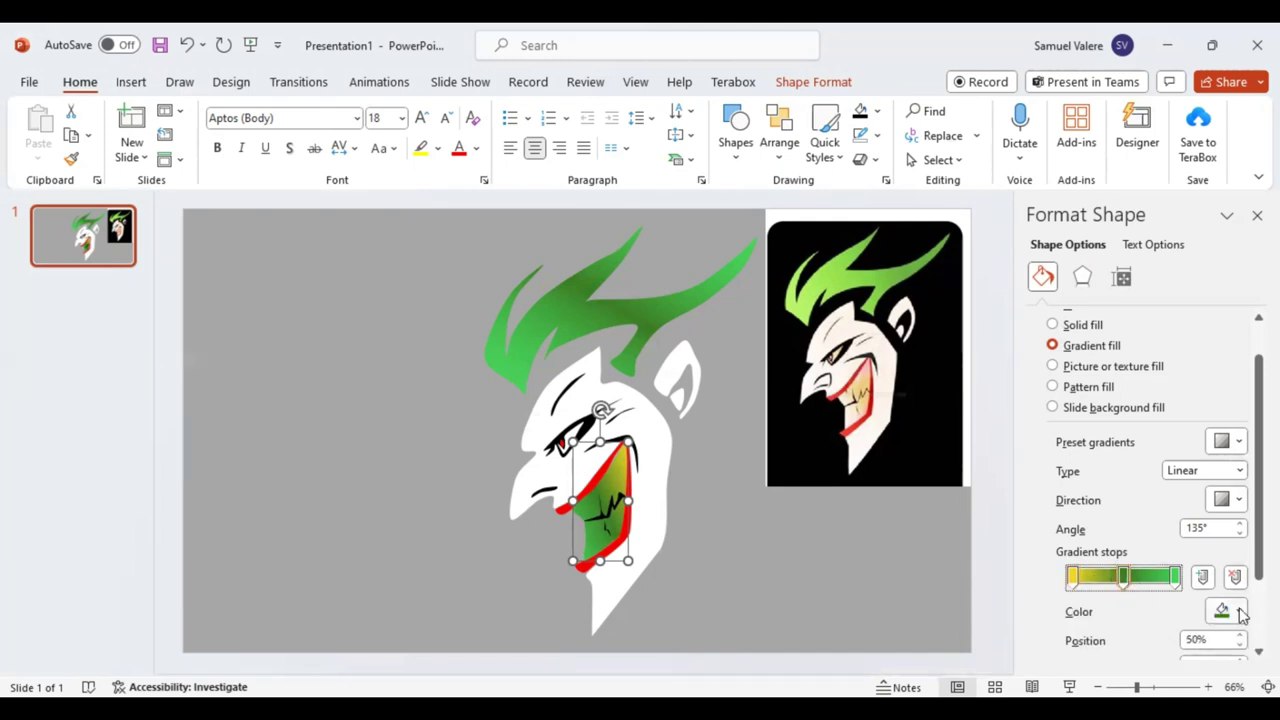
pyautogui.click(1240, 612)
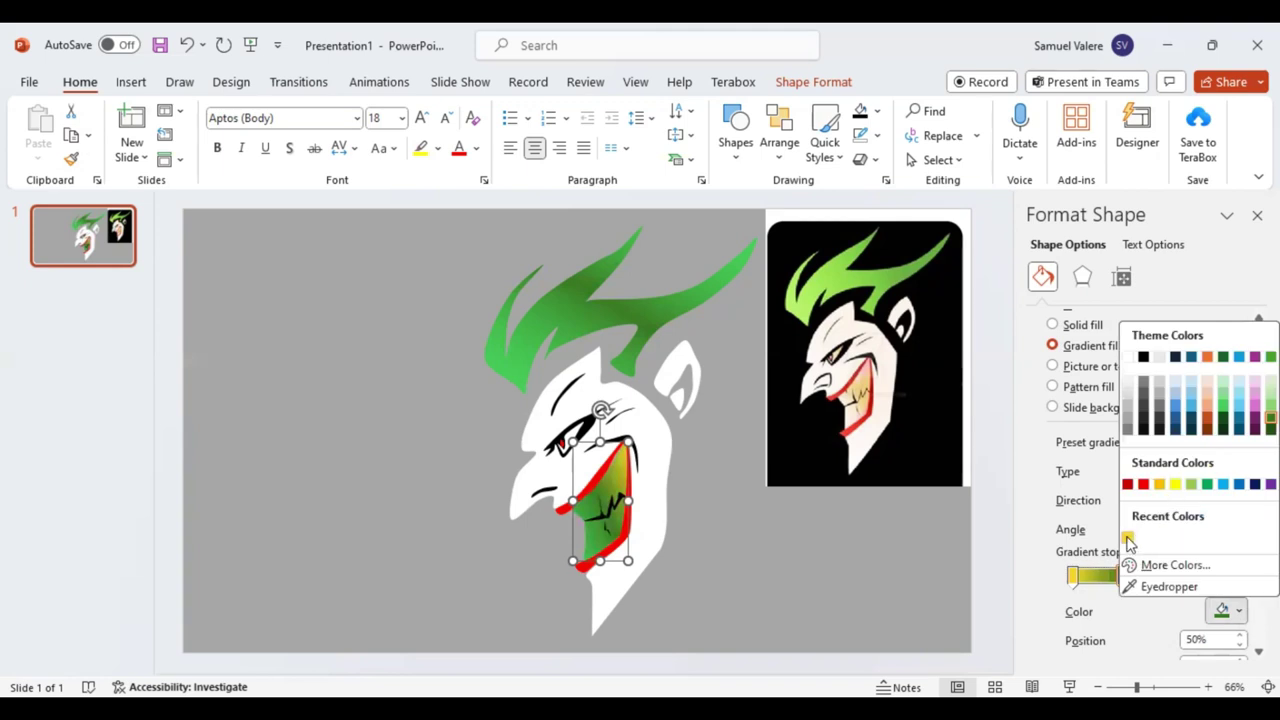
pyautogui.click(1128, 541)
# Set the mouth gradient's first stop to light pink #EE6CC3
pyautogui.click(1072, 577)
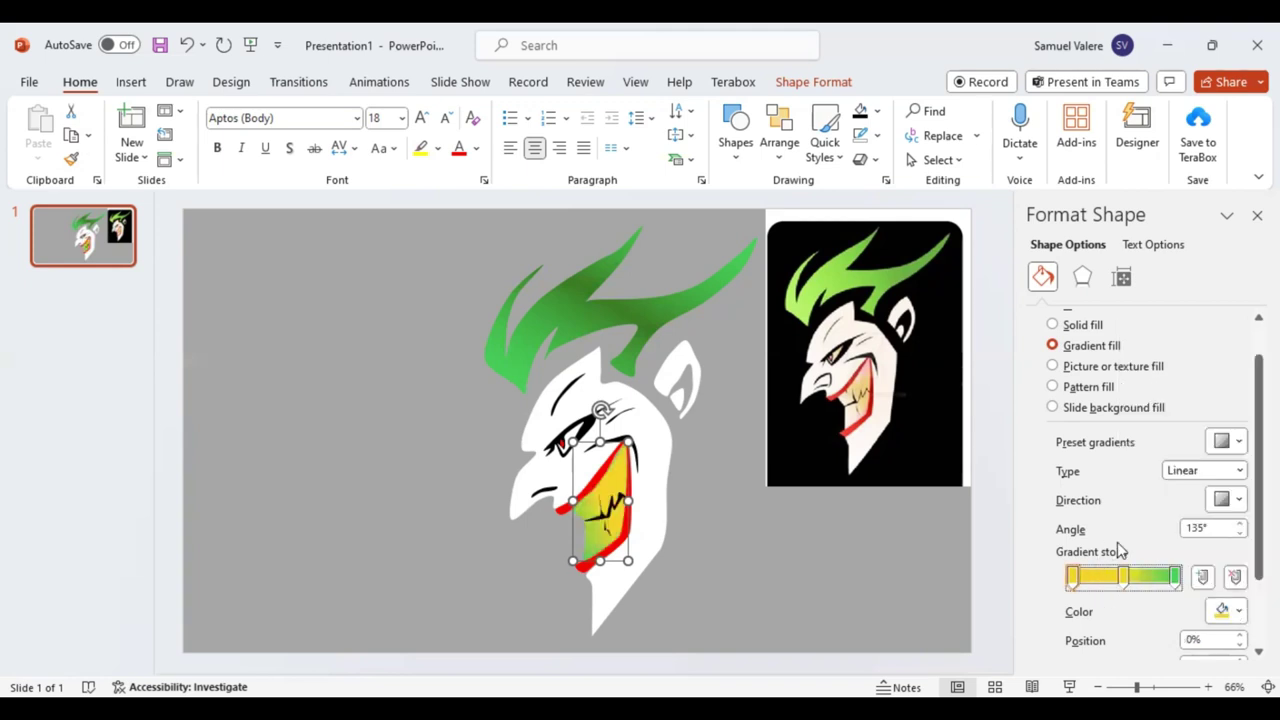
pyautogui.click(1240, 612)
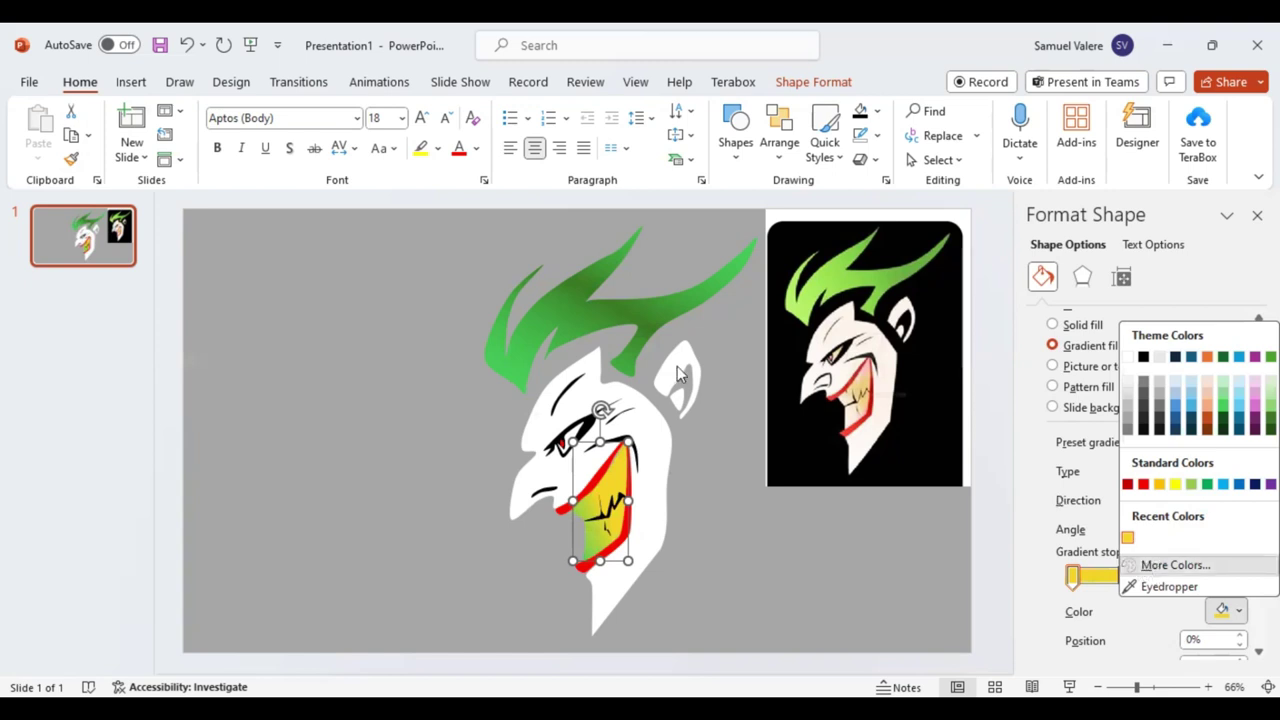
pyautogui.click(1140, 568)
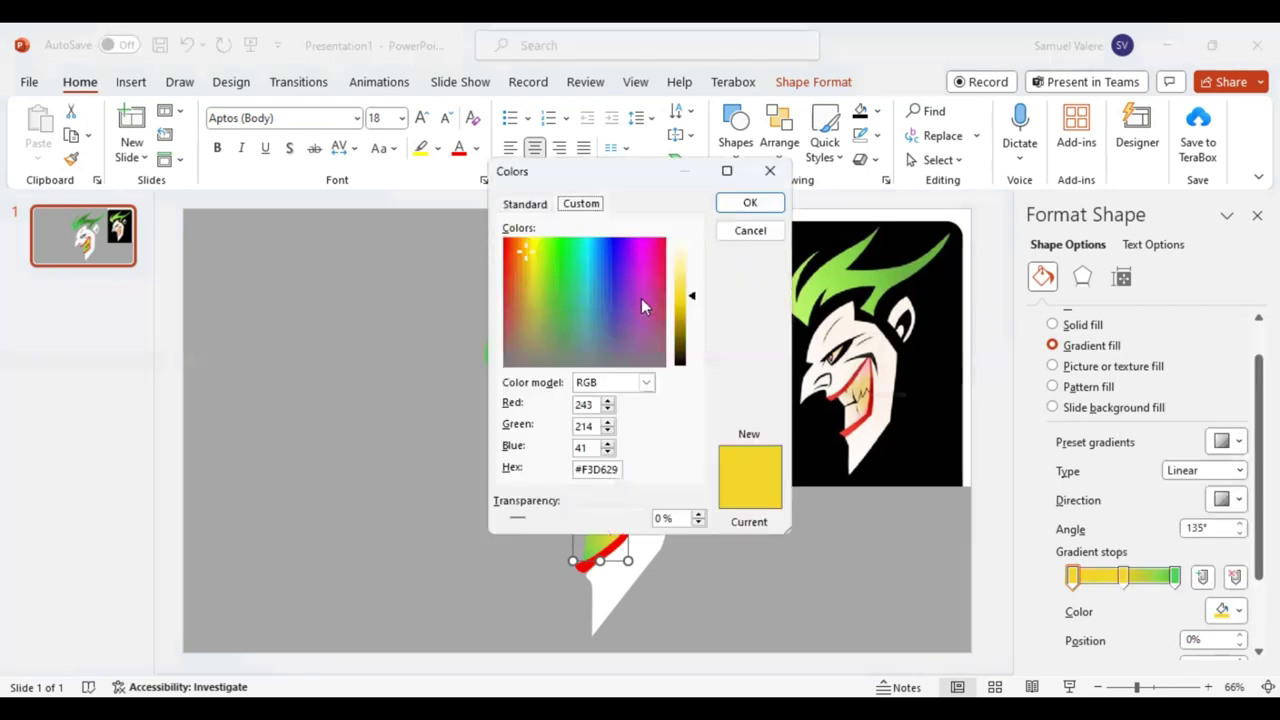
pyautogui.moveTo(641, 300); pyautogui.dragTo(647, 263)
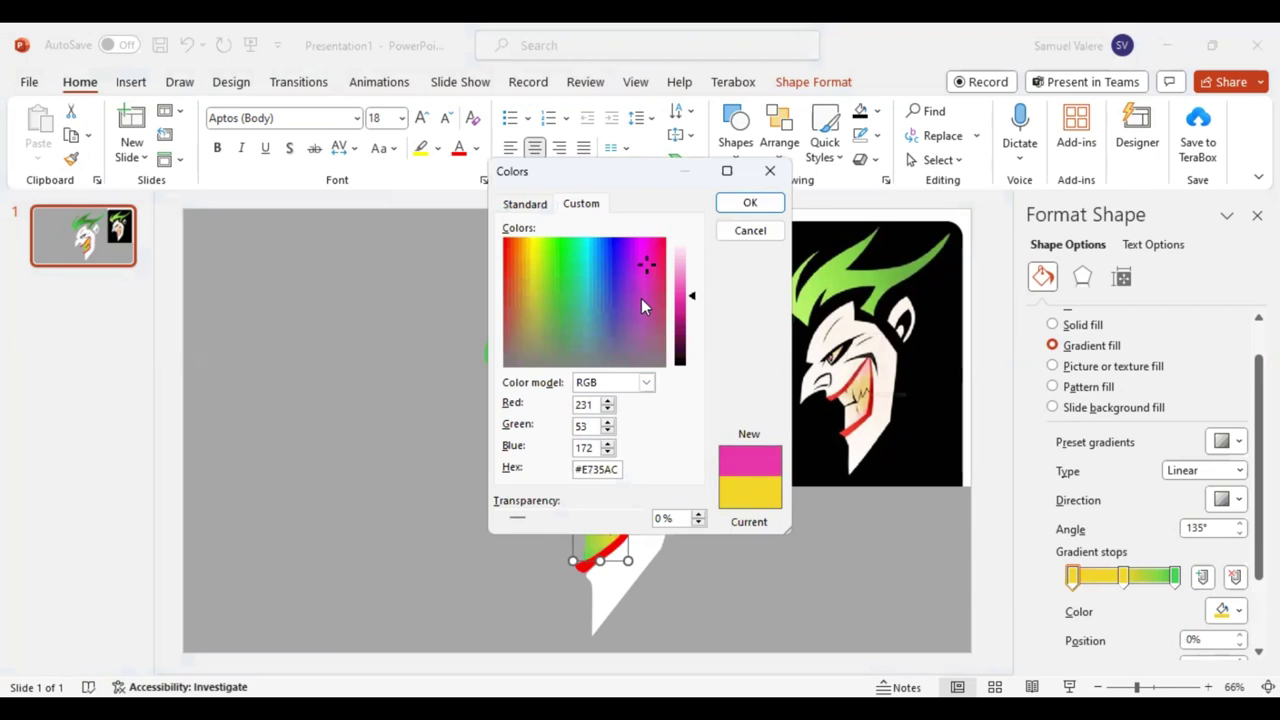
pyautogui.moveTo(691, 296); pyautogui.dragTo(691, 281)
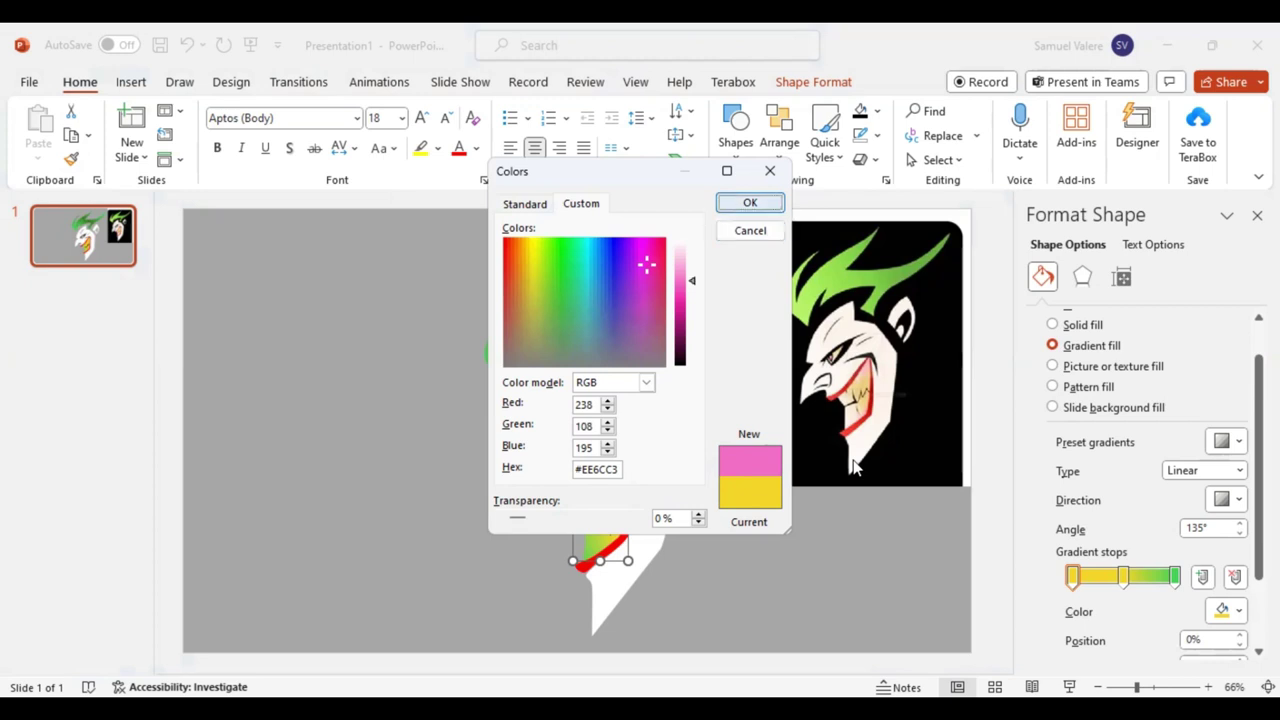
pyautogui.press('Return')
pyautogui.click(1175, 575)
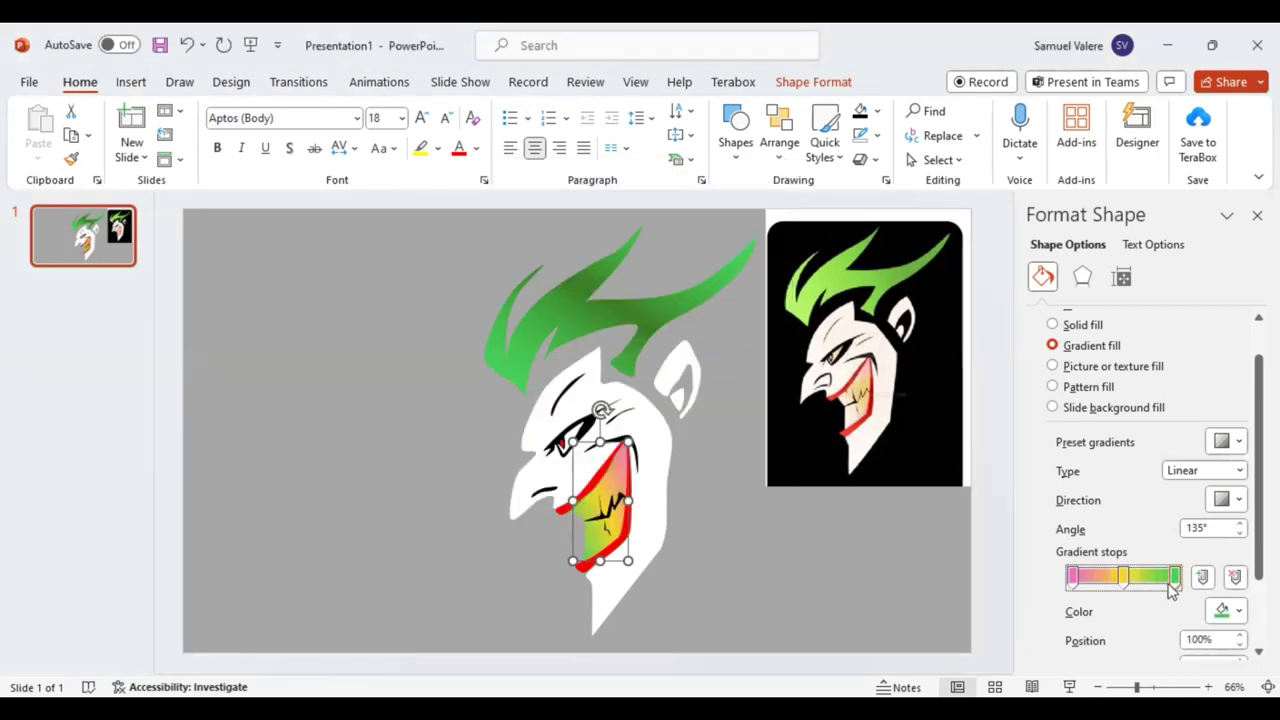
# Give the last stop a pale colour at 87%, reposition a stop, and make it white
pyautogui.click(1240, 617)
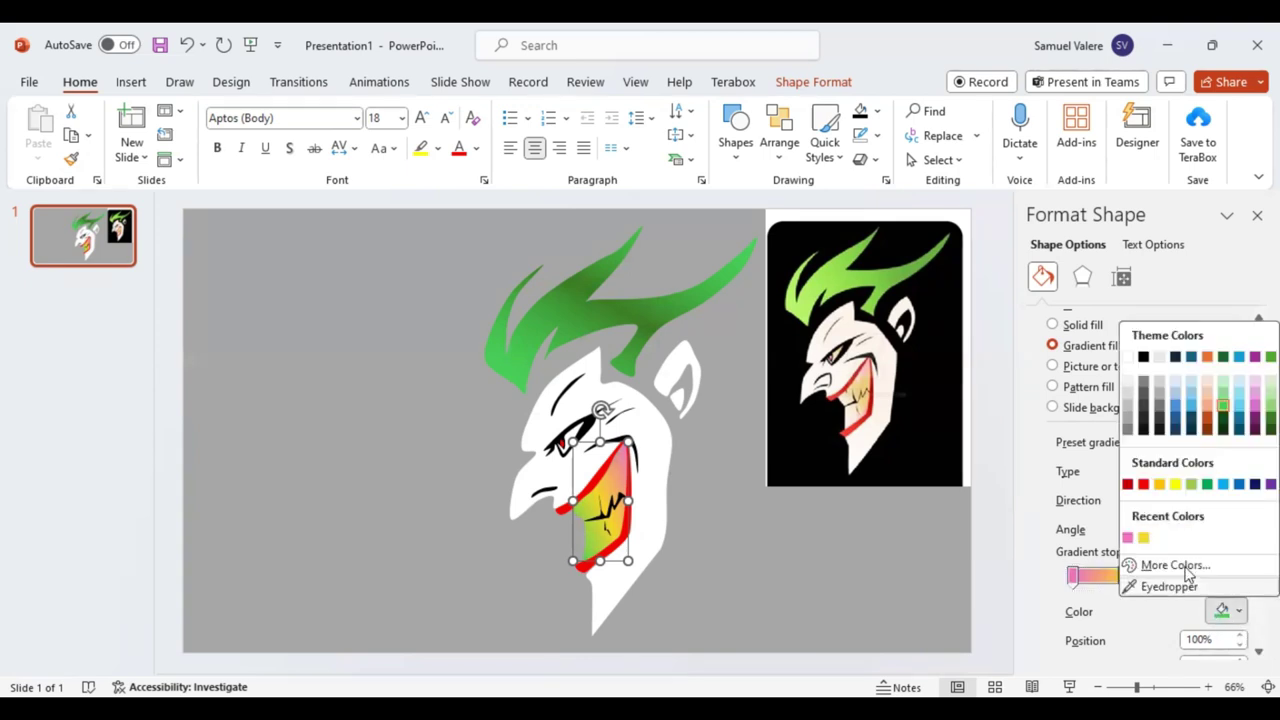
pyautogui.click(1130, 386)
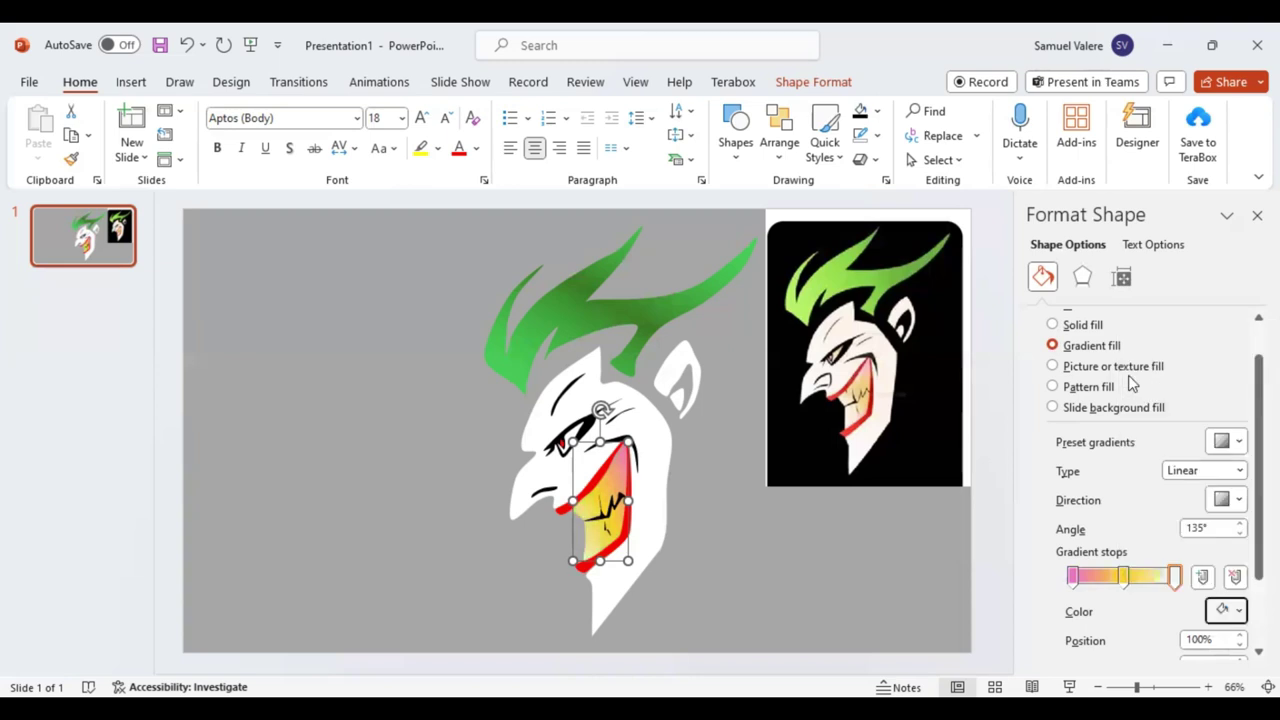
pyautogui.moveTo(1174, 578); pyautogui.dragTo(1161, 580)
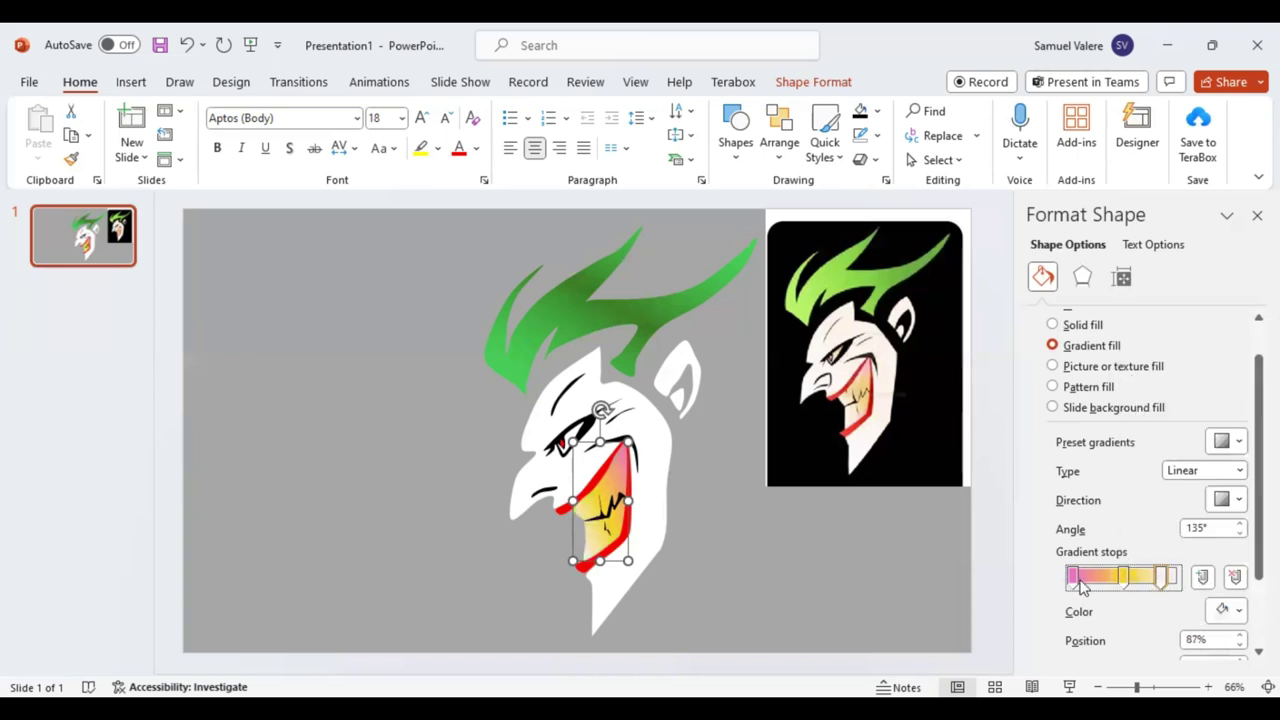
pyautogui.moveTo(1080, 583)
pyautogui.mouseDown()
pyautogui.moveTo(1097, 585)
pyautogui.moveTo(1066, 583)
pyautogui.moveTo(1156, 586)
pyautogui.mouseUp()
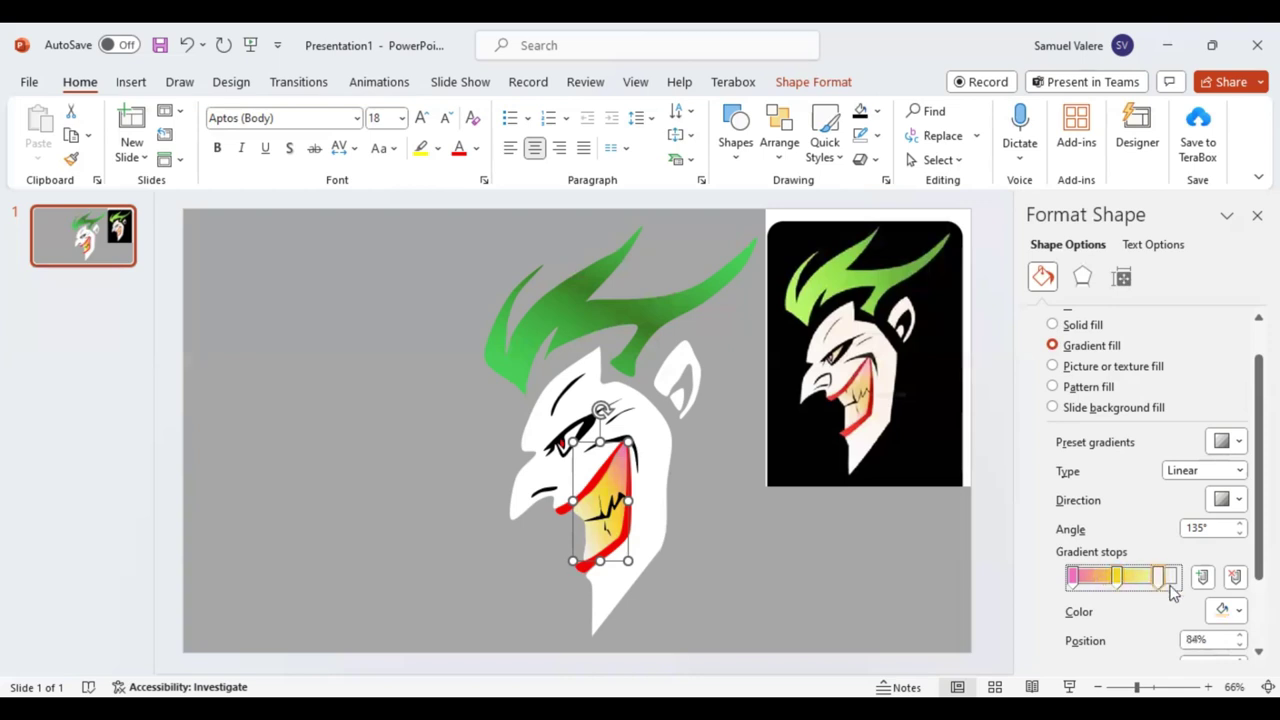
pyautogui.click(1235, 604)
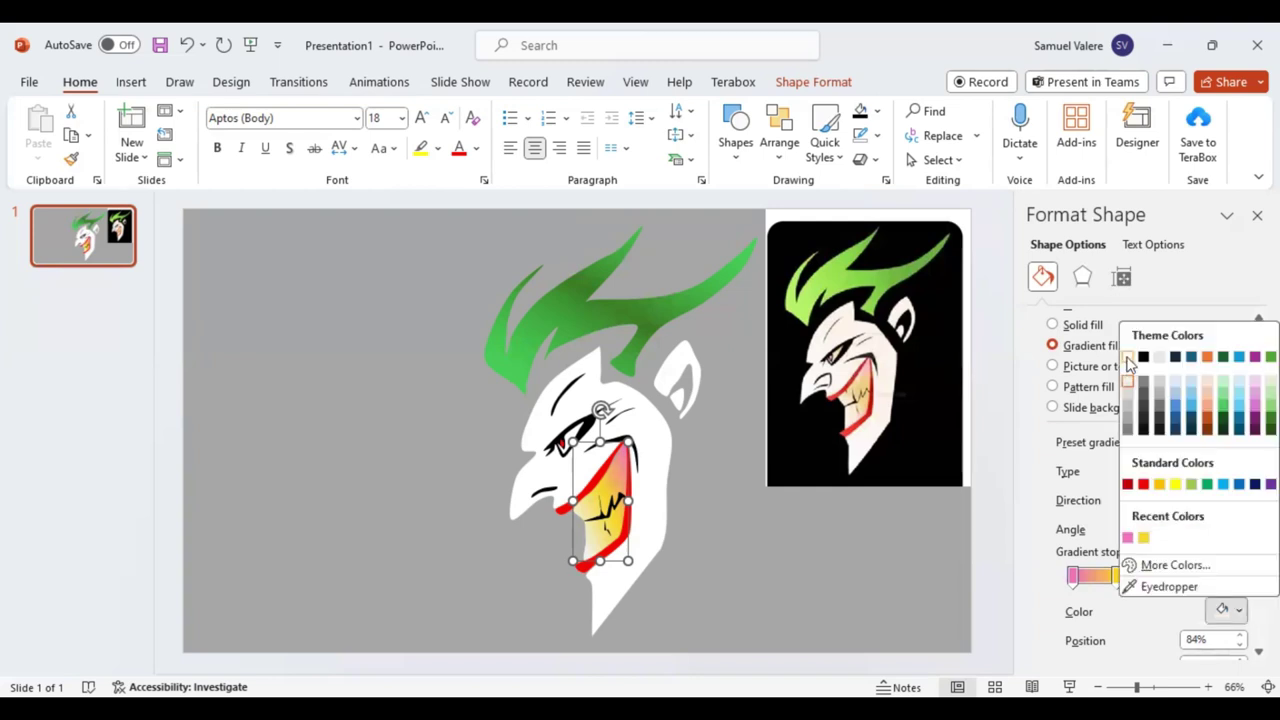
pyautogui.click(1127, 357)
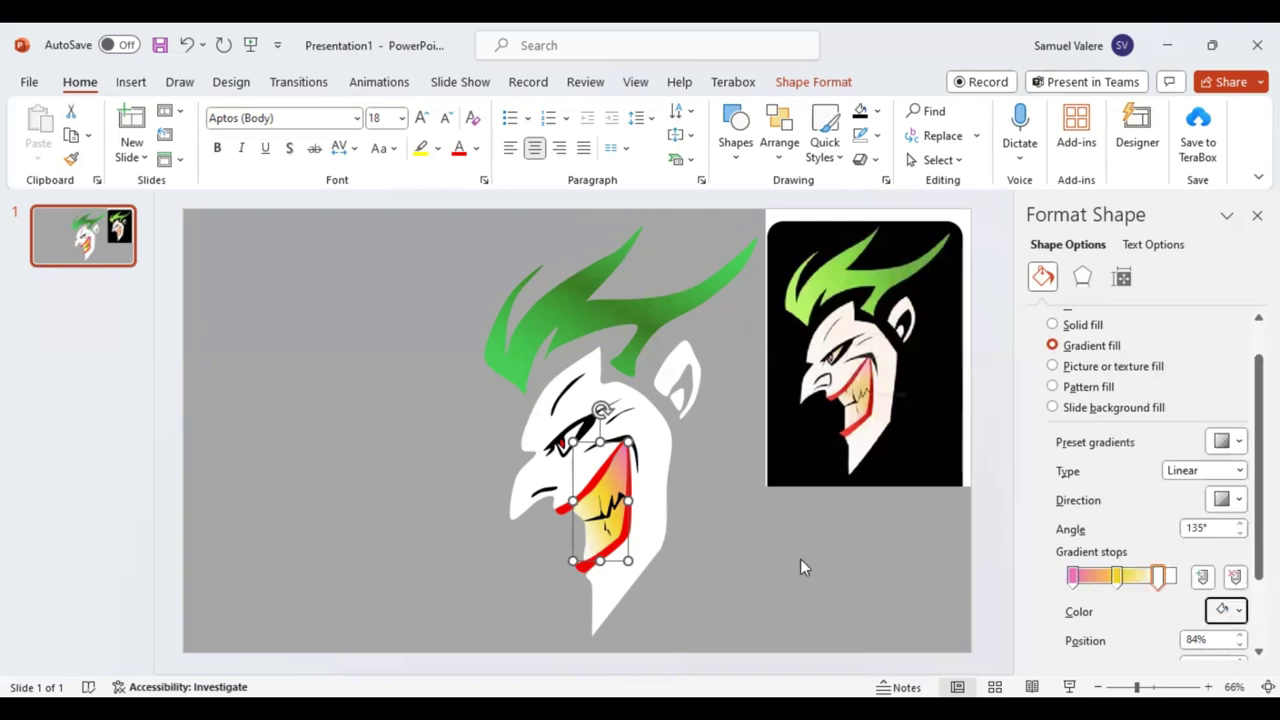
pyautogui.click(800, 557)
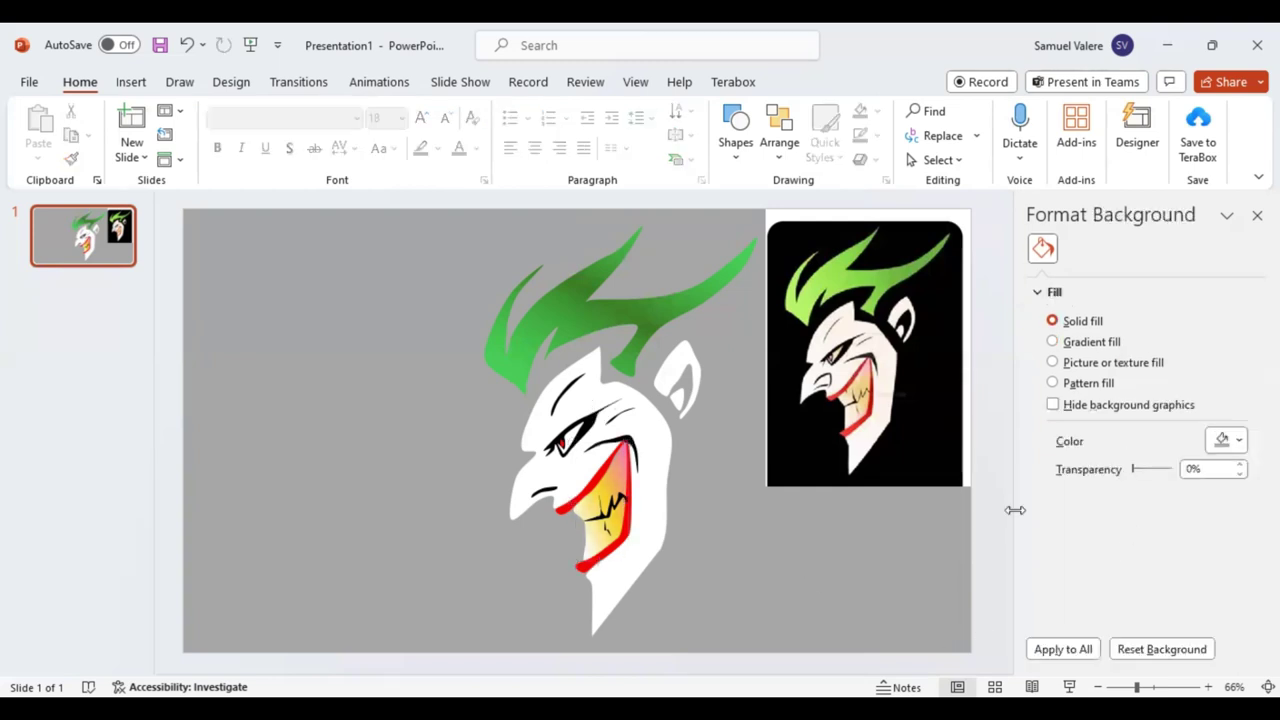
# Shrink the Joker reference picture back into the slide's top-right corner
pyautogui.click(770, 486)
pyautogui.moveTo(766, 494); pyautogui.dragTo(876, 344)
pyautogui.click(823, 514)
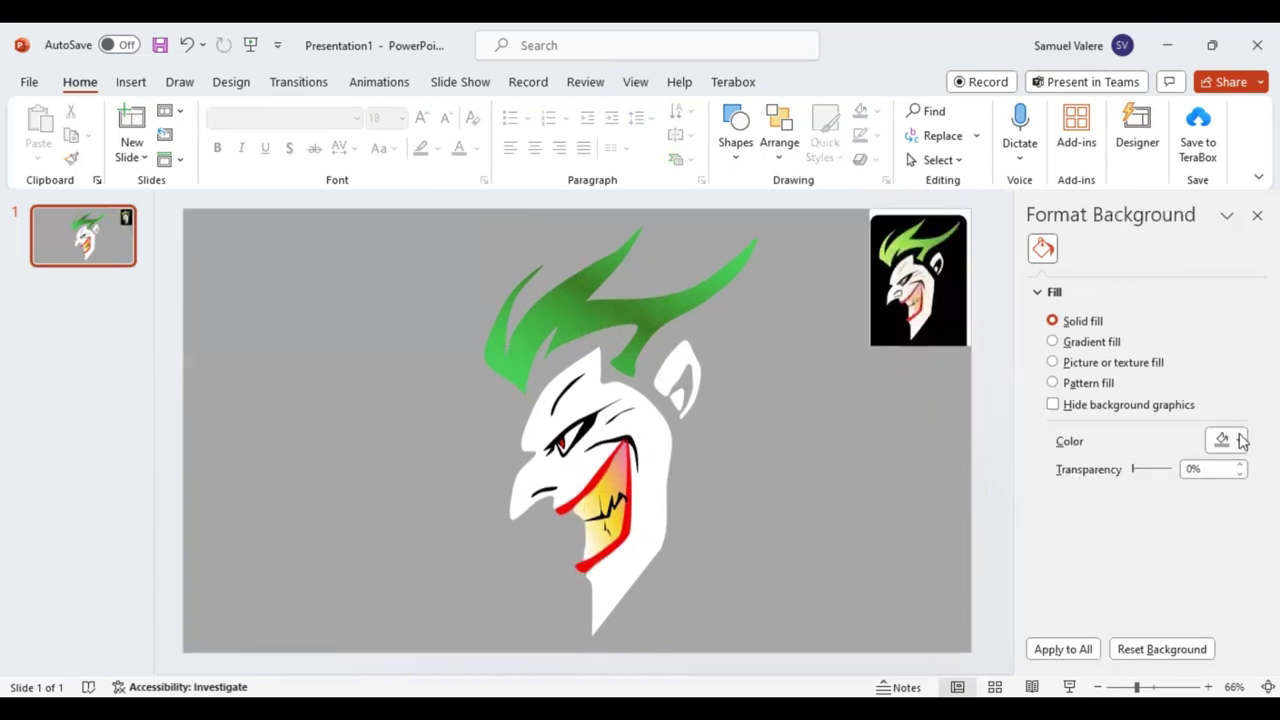